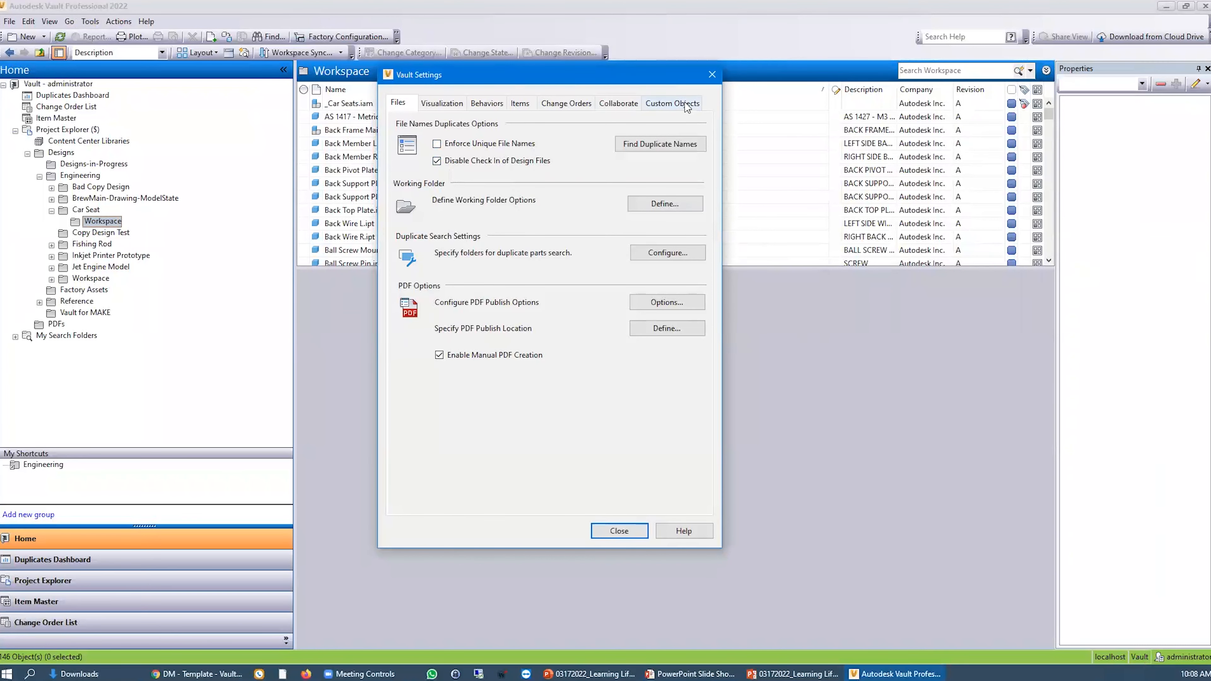
- Review the security options in the global administration settings in place of the vault settings, and close them
{"action": "left_click", "coordinate": [712, 73]}
{"action": "left_click", "coordinate": [85, 22]}
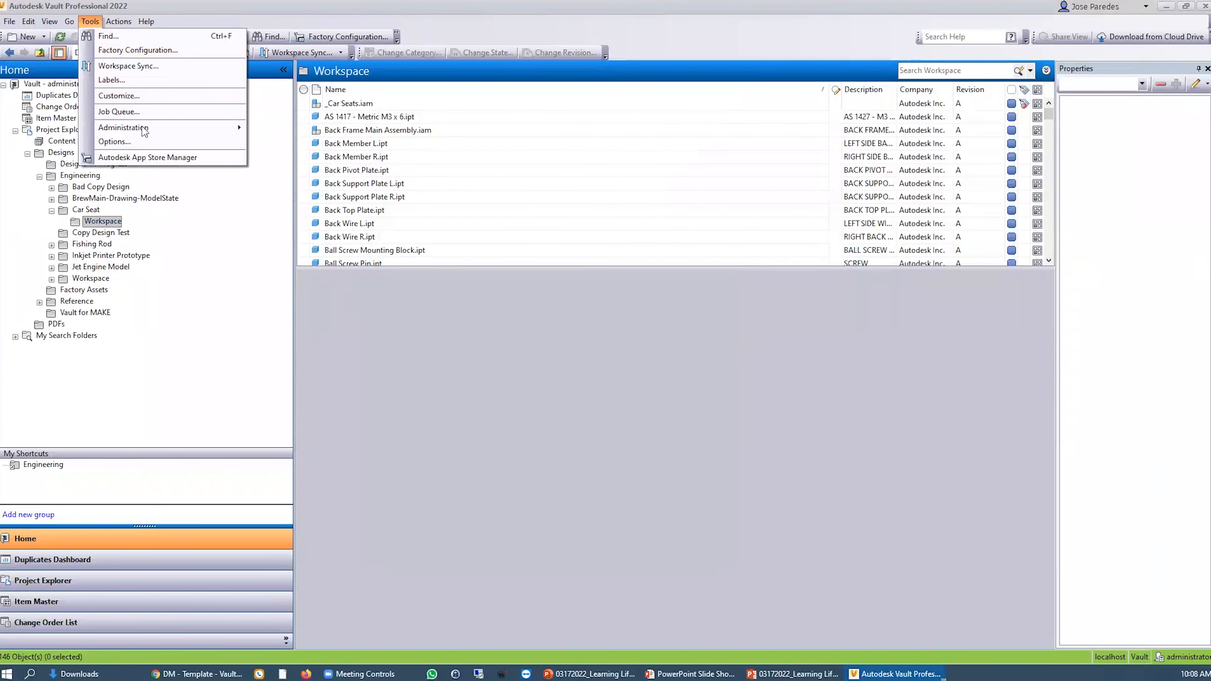
{"action": "mouse_move", "coordinate": [145, 128]}
{"action": "left_click", "coordinate": [276, 139]}
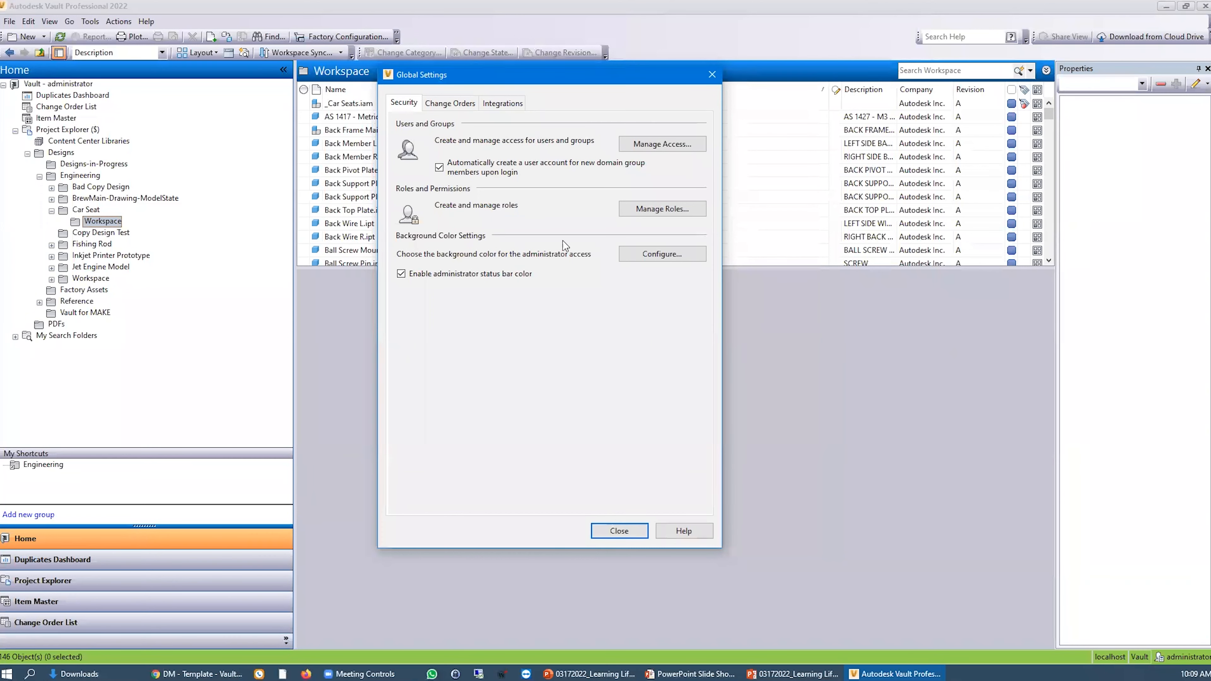
{"action": "left_click", "coordinate": [619, 531]}
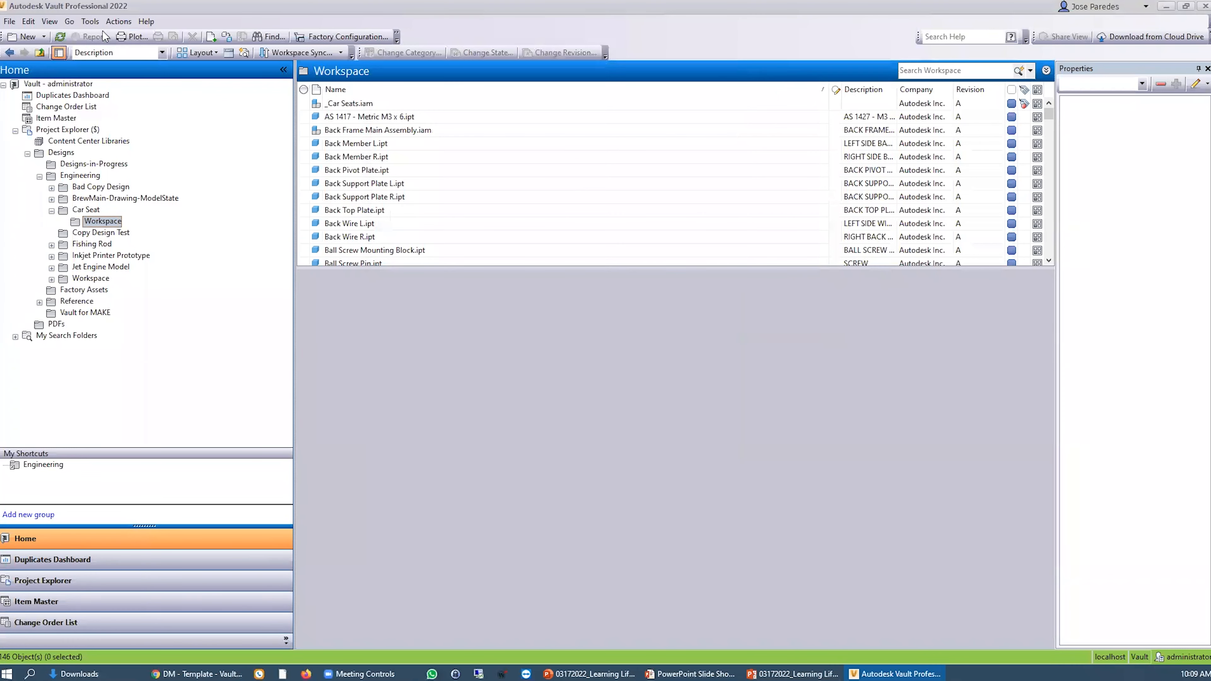
- Open the category configuration in the vault's behavior settings and list the file categories
{"action": "left_click", "coordinate": [90, 21]}
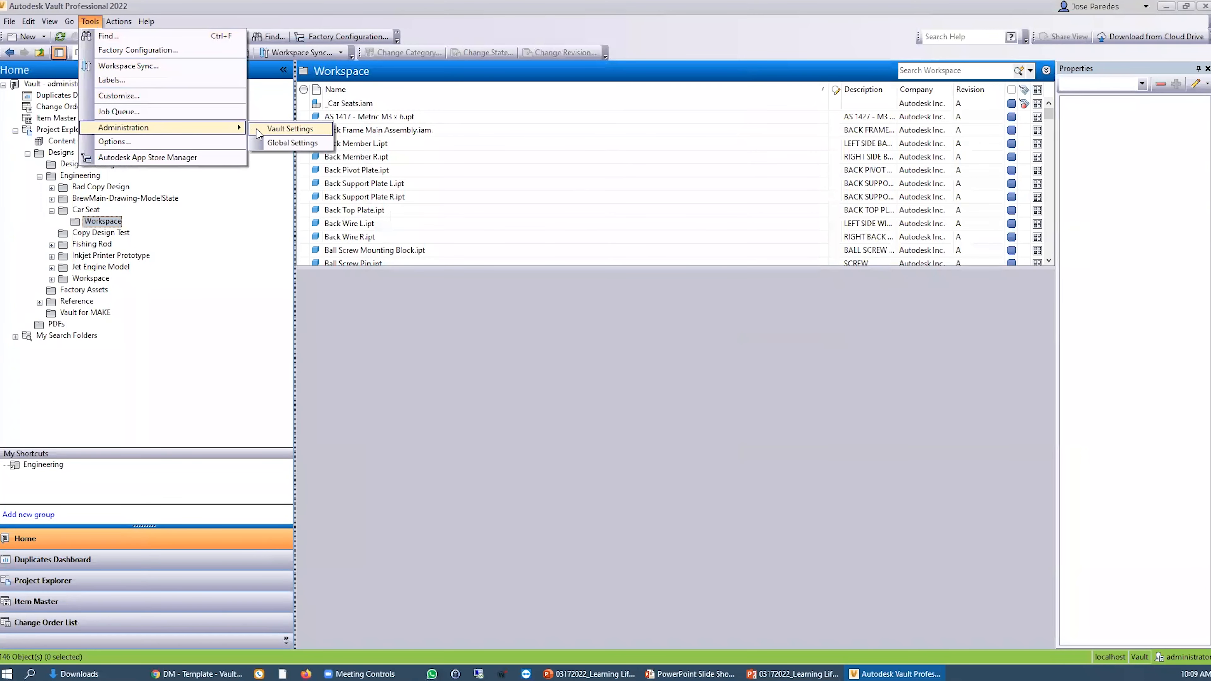
{"action": "left_click", "coordinate": [275, 128]}
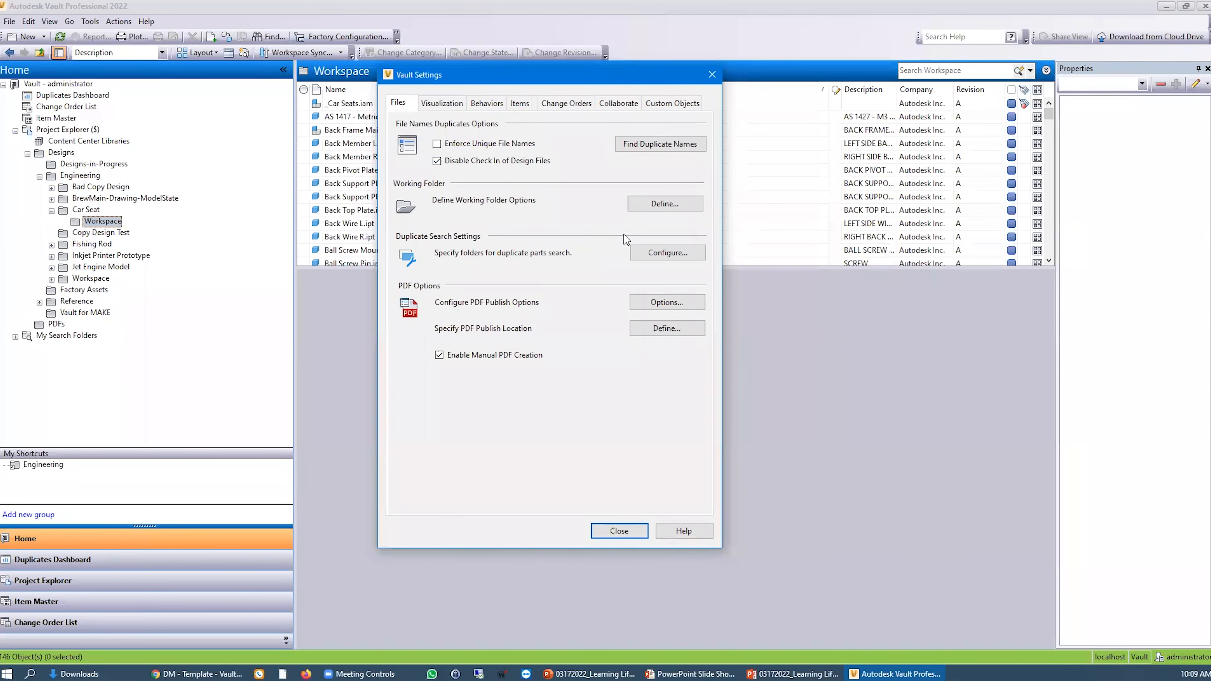
{"action": "left_click", "coordinate": [496, 105]}
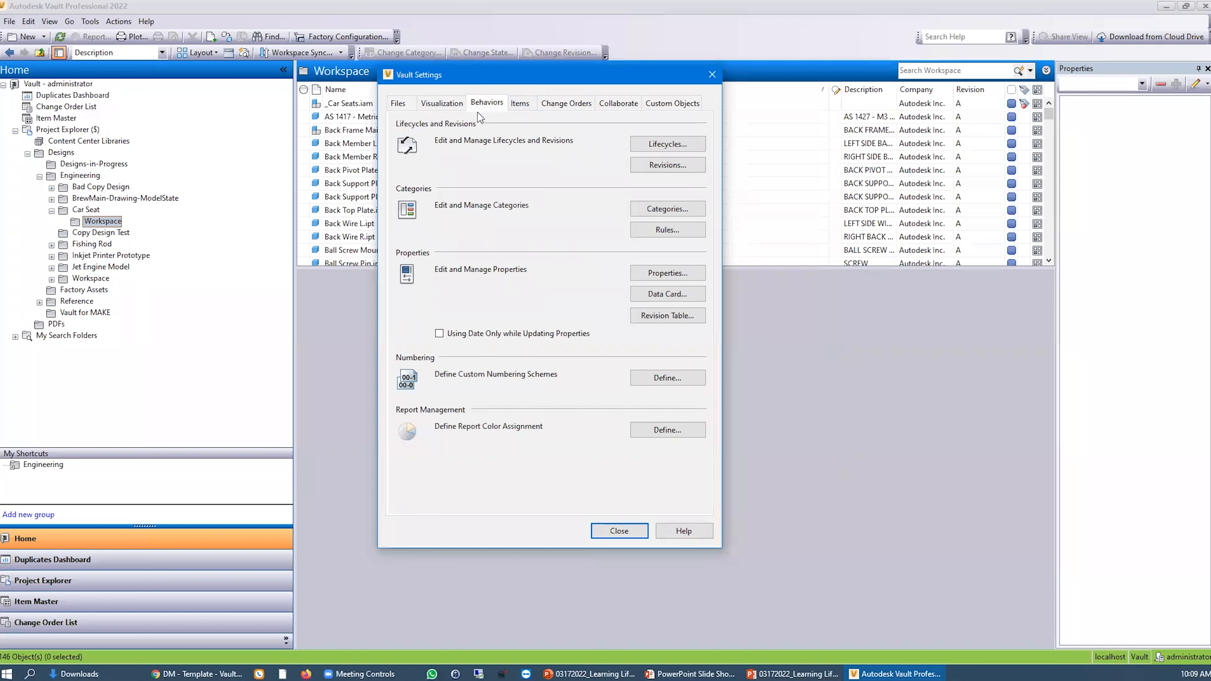
{"action": "left_click", "coordinate": [676, 210]}
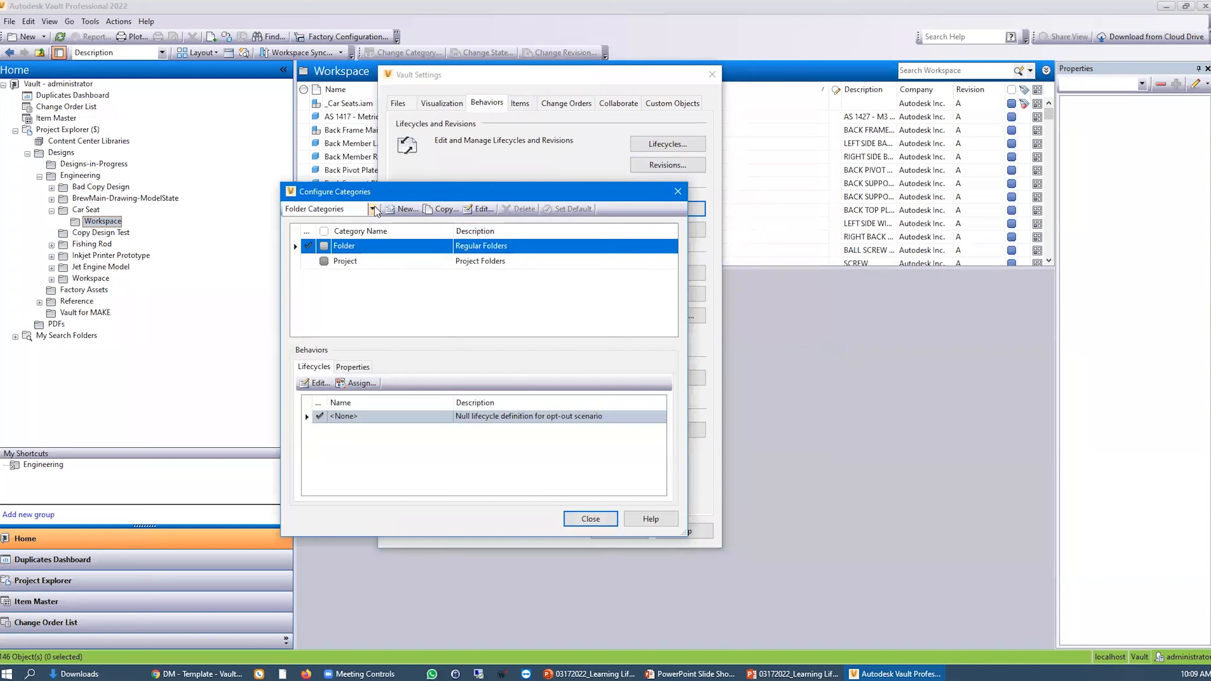
{"action": "left_click", "coordinate": [373, 210]}
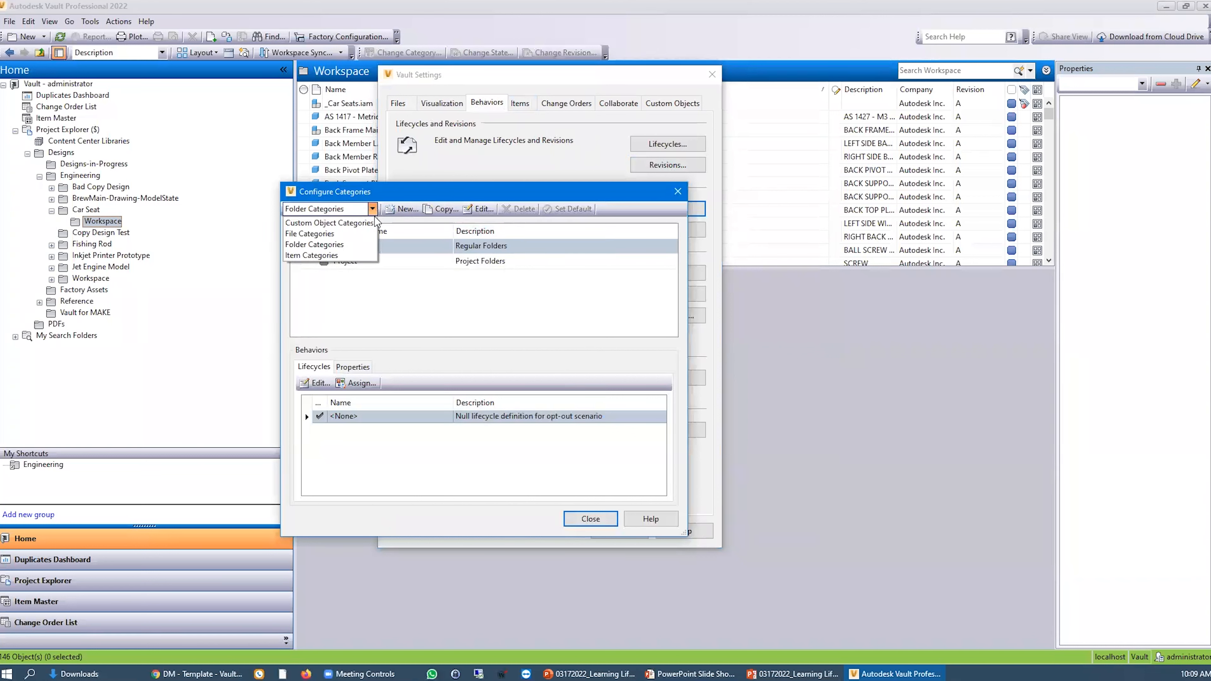
{"action": "left_click", "coordinate": [353, 235]}
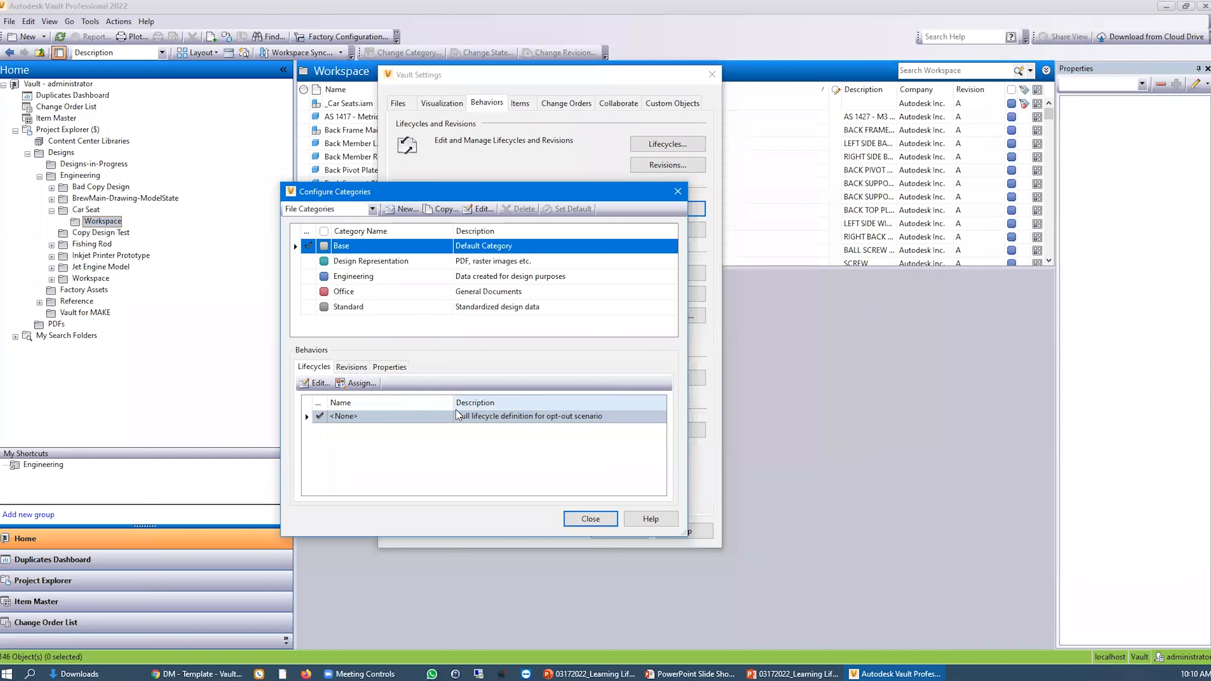
- Compare the lifecycle definitions assigned to the Engineering and Office file categories, ending on Engineering
{"action": "left_click", "coordinate": [373, 277]}
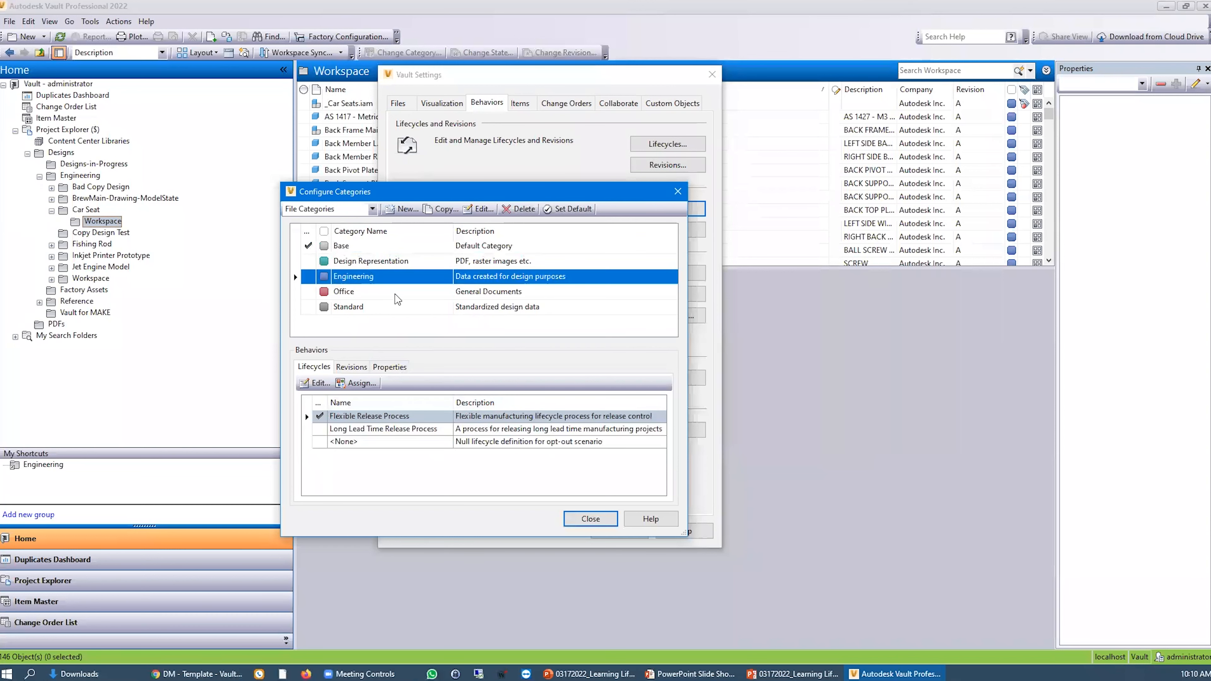
{"action": "left_click", "coordinate": [368, 292]}
{"action": "left_click", "coordinate": [369, 282]}
{"action": "left_click", "coordinate": [366, 290]}
{"action": "left_click", "coordinate": [369, 282]}
- Assign the Standard Numeric Format revision scheme to the Engineering file category
{"action": "left_click", "coordinate": [352, 368]}
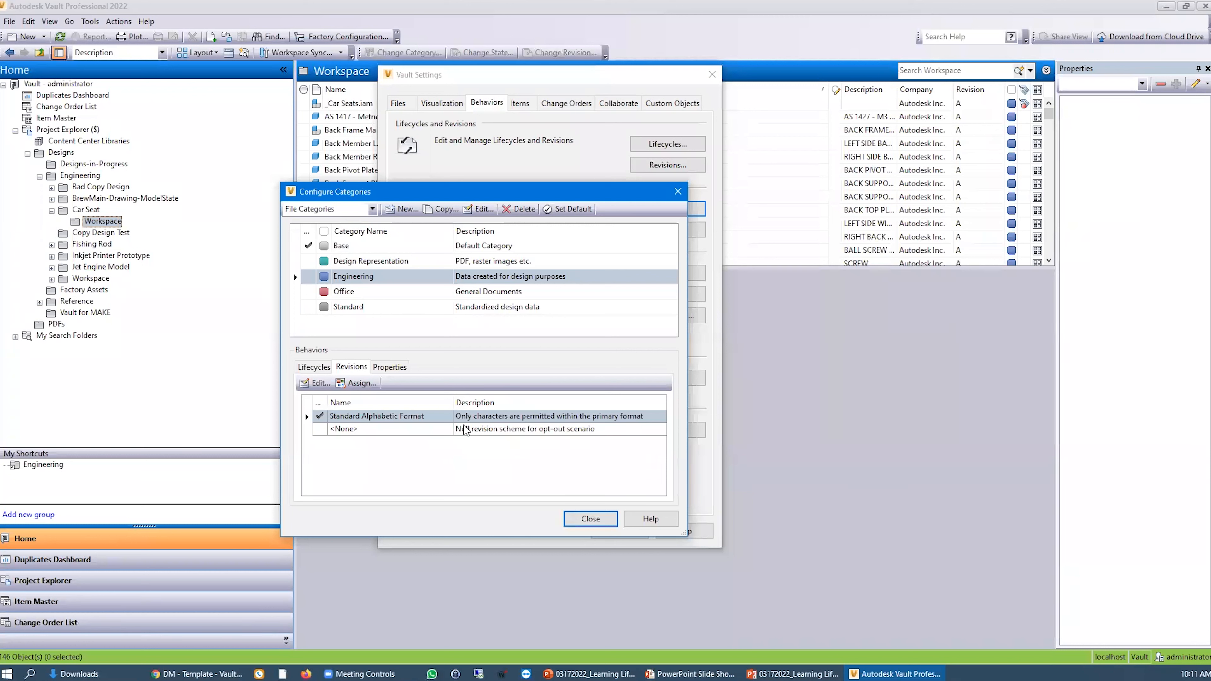
{"action": "left_click", "coordinate": [357, 382]}
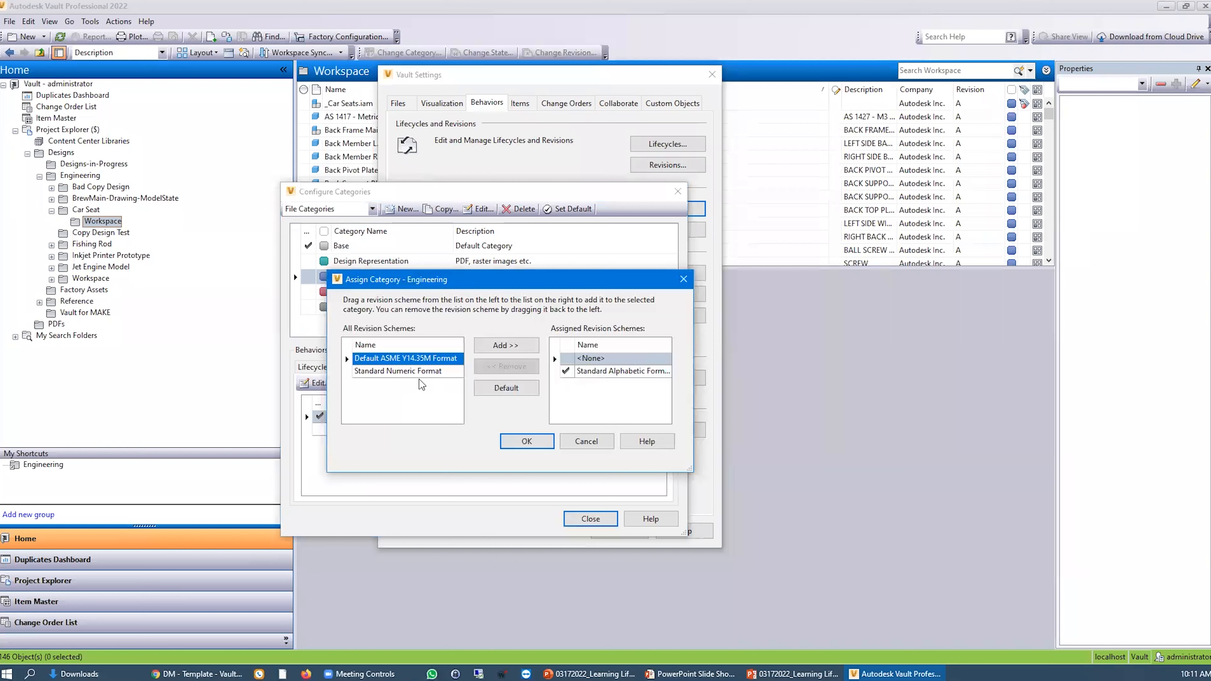
{"action": "left_click_drag", "start_coordinate": [403, 371], "coordinate": [615, 383]}
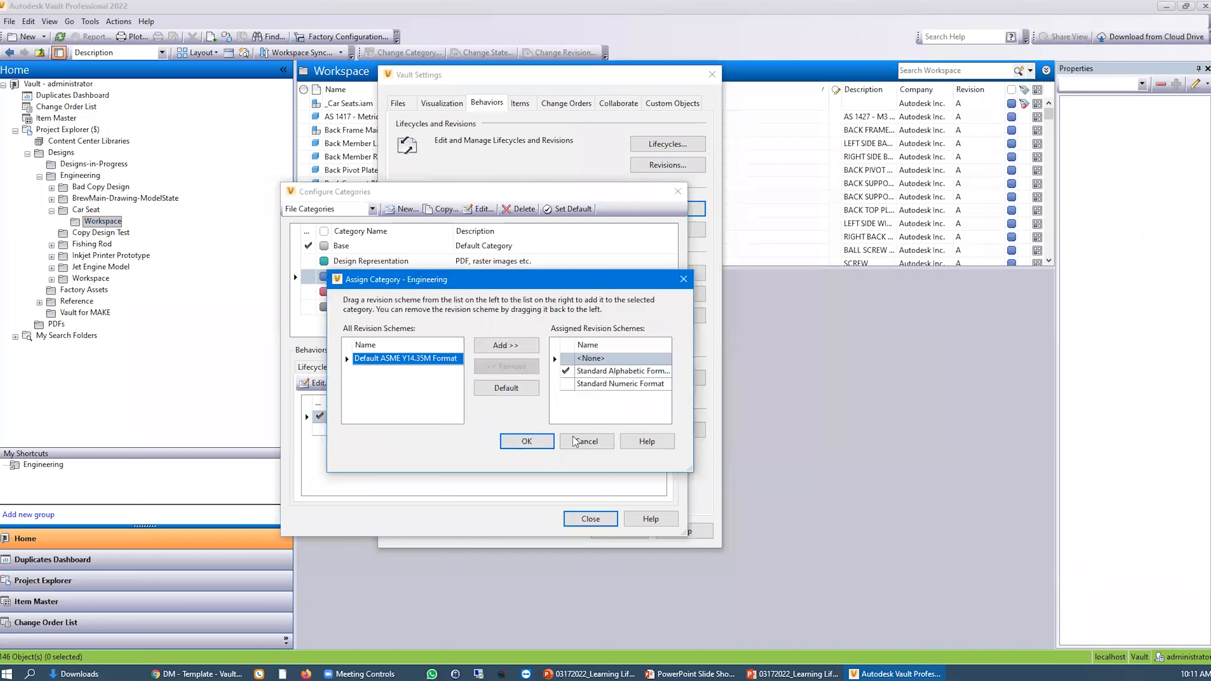
{"action": "left_click", "coordinate": [526, 441]}
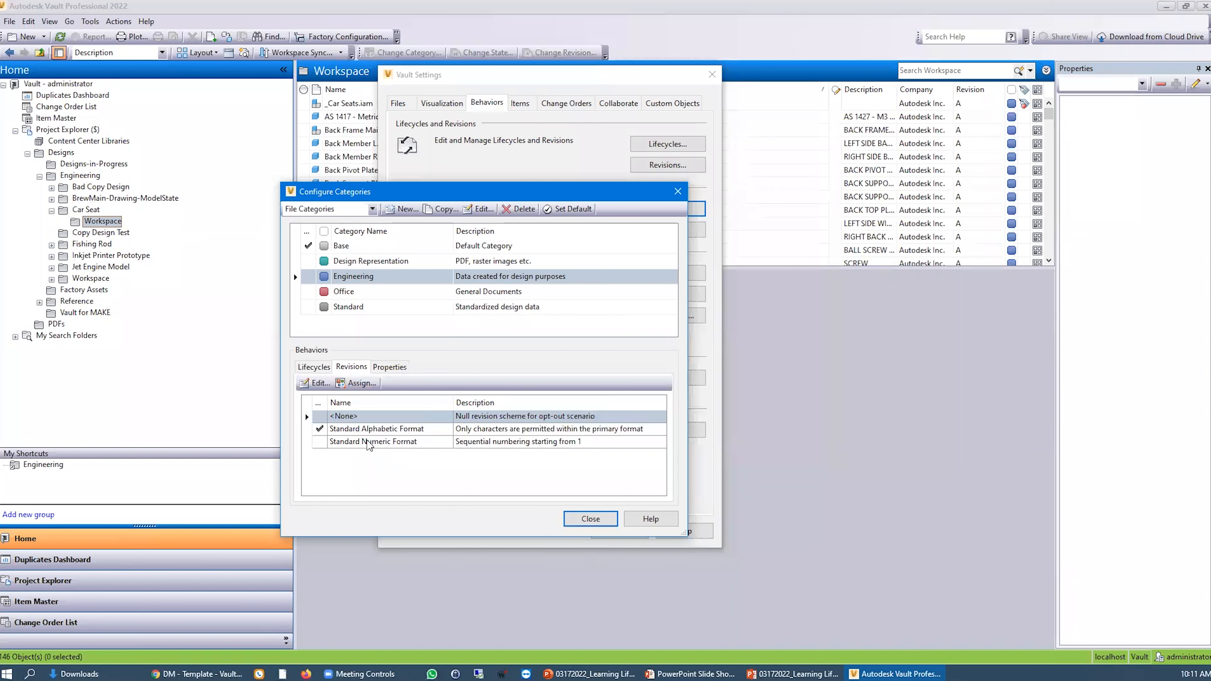
- Review the properties assigned to the Engineering and Design Representation categories and those available to Design Representation, and close the category configuration
{"action": "left_click", "coordinate": [401, 368]}
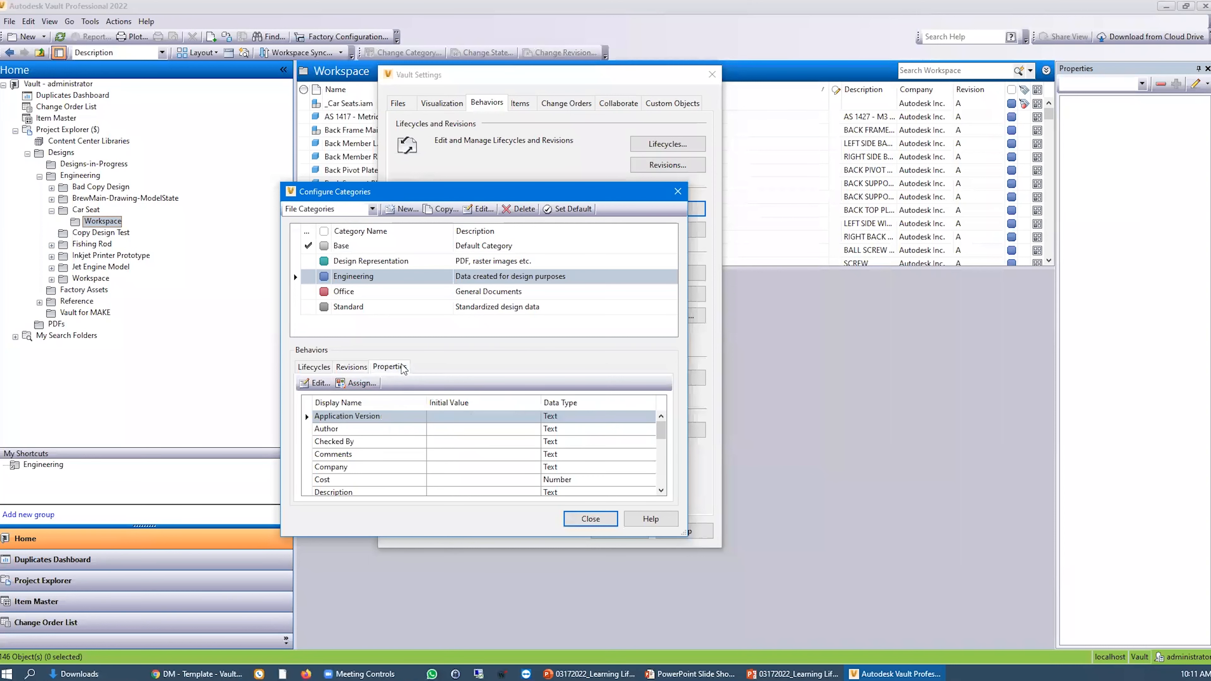
{"action": "scroll", "coordinate": [439, 446], "scroll_direction": "down", "scroll_amount": 5}
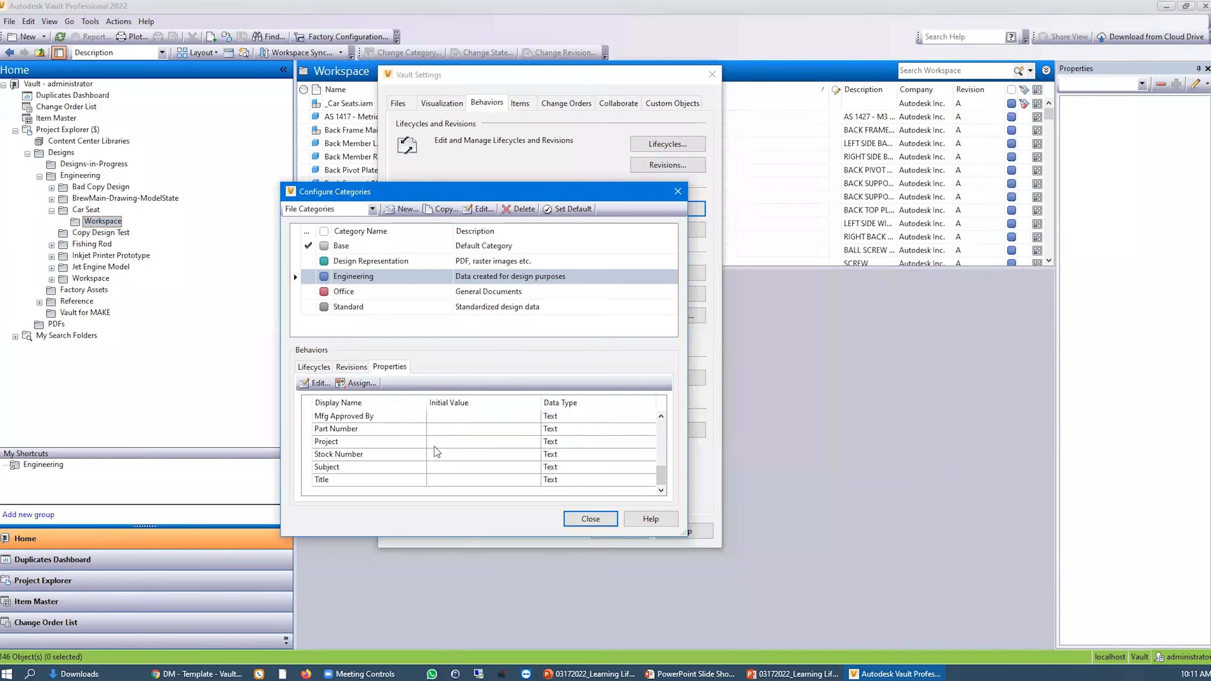
{"action": "scroll", "coordinate": [439, 449], "scroll_direction": "up", "scroll_amount": 5}
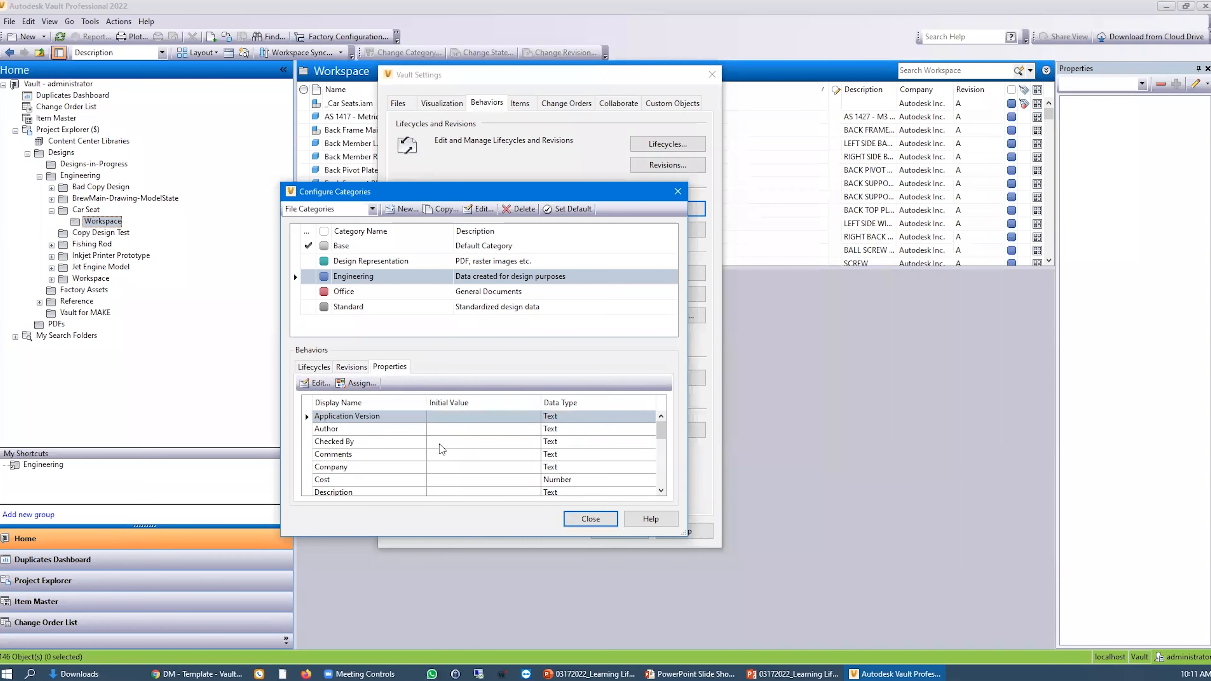
{"action": "scroll", "coordinate": [444, 445], "scroll_direction": "down", "scroll_amount": 5}
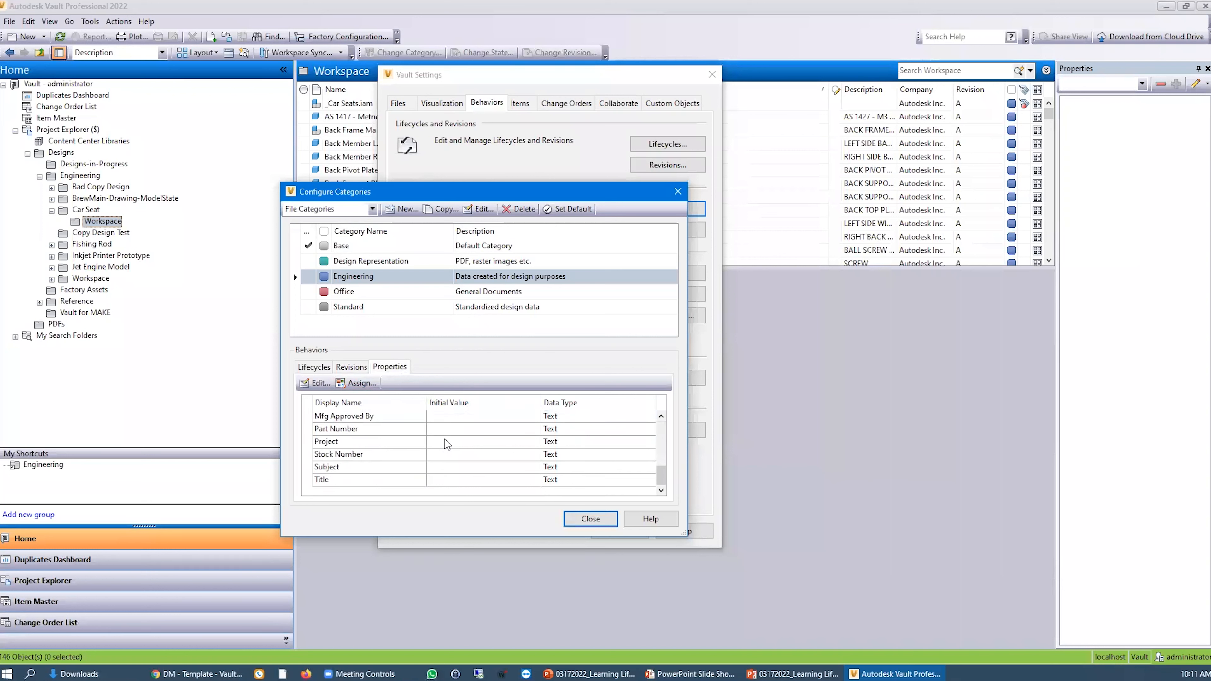
{"action": "left_click", "coordinate": [381, 263]}
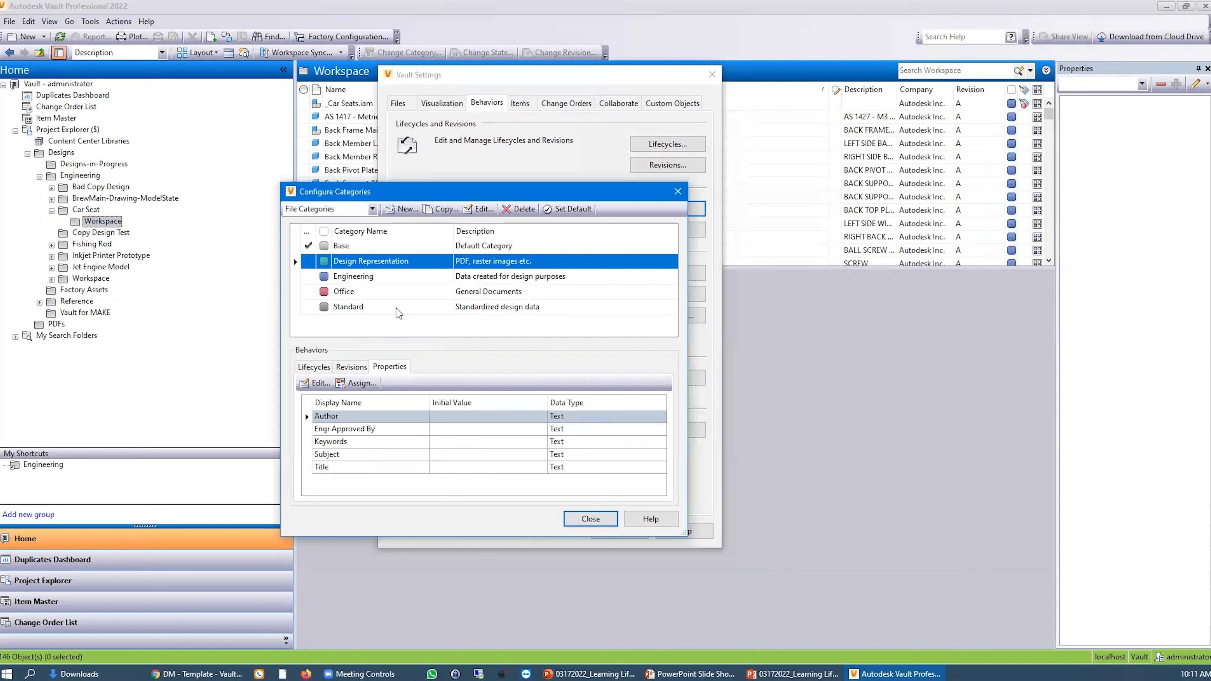
{"action": "left_click", "coordinate": [361, 384]}
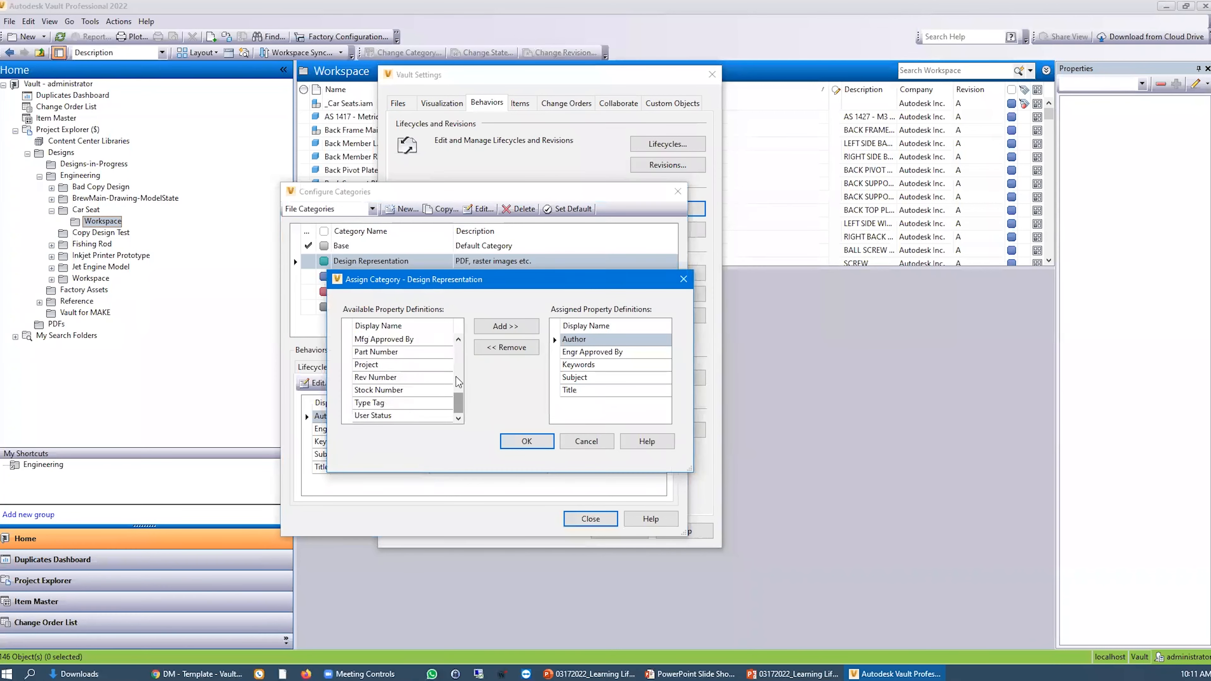
{"action": "left_click", "coordinate": [585, 442]}
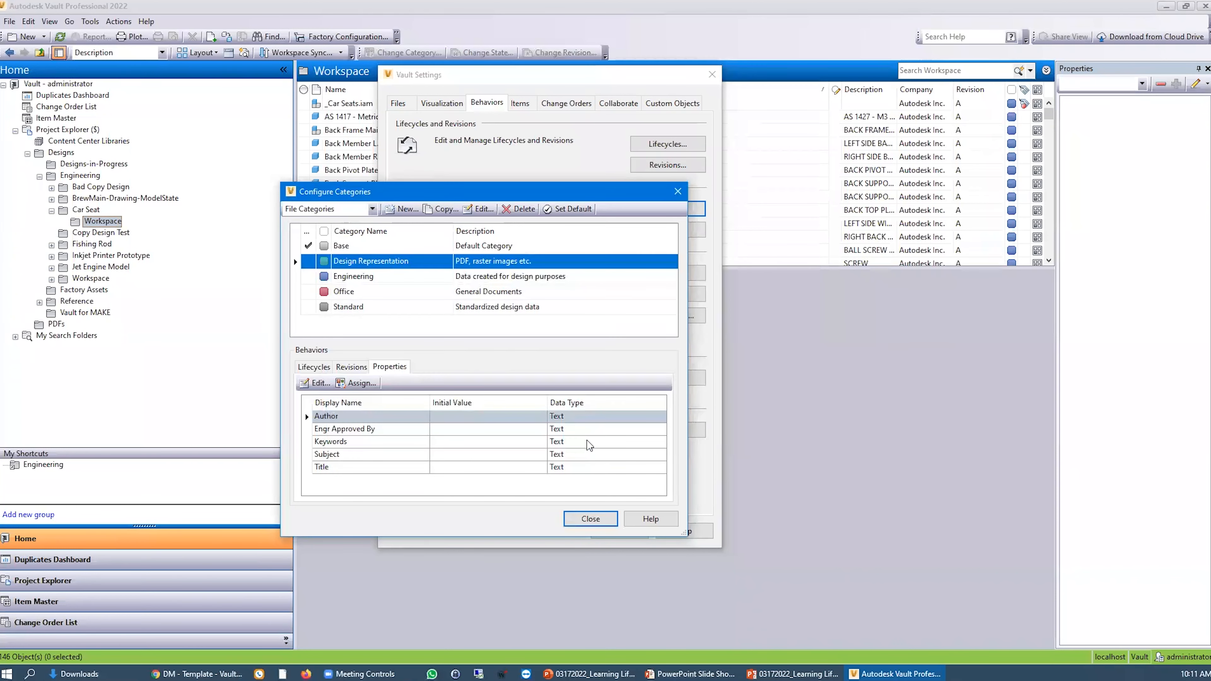
{"action": "left_click", "coordinate": [608, 520]}
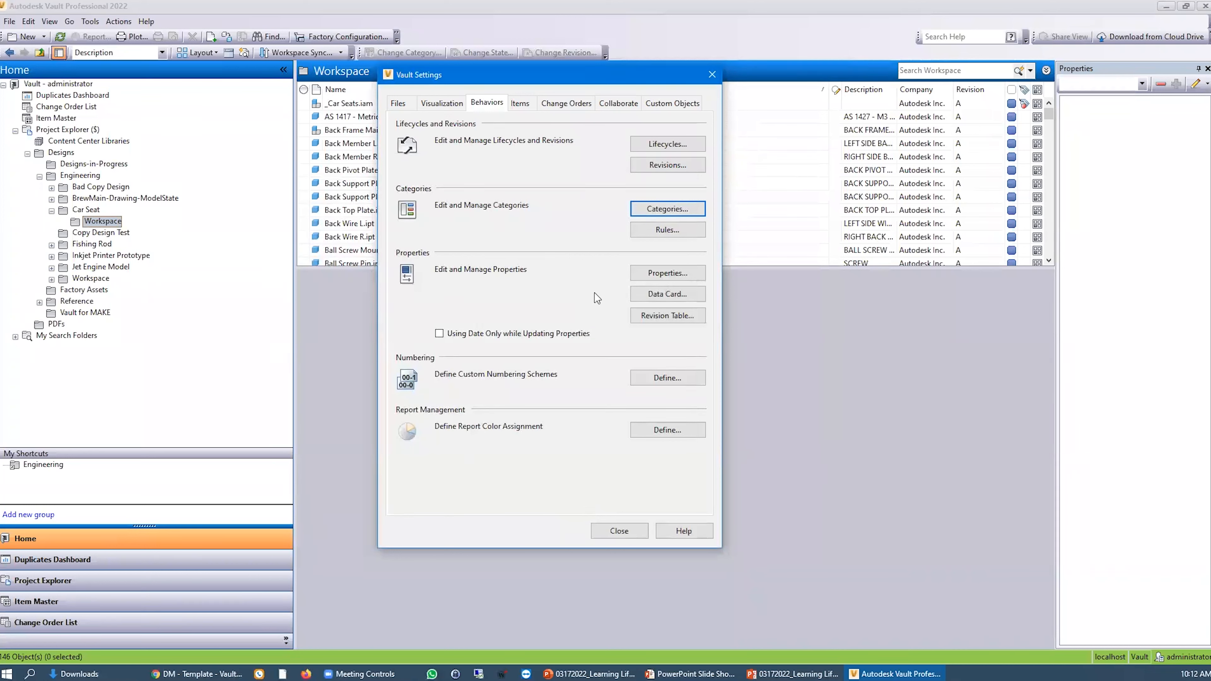
- Open the category assignment rules for files and shift the dialog clear of the screen's edge
{"action": "left_click", "coordinate": [650, 236]}
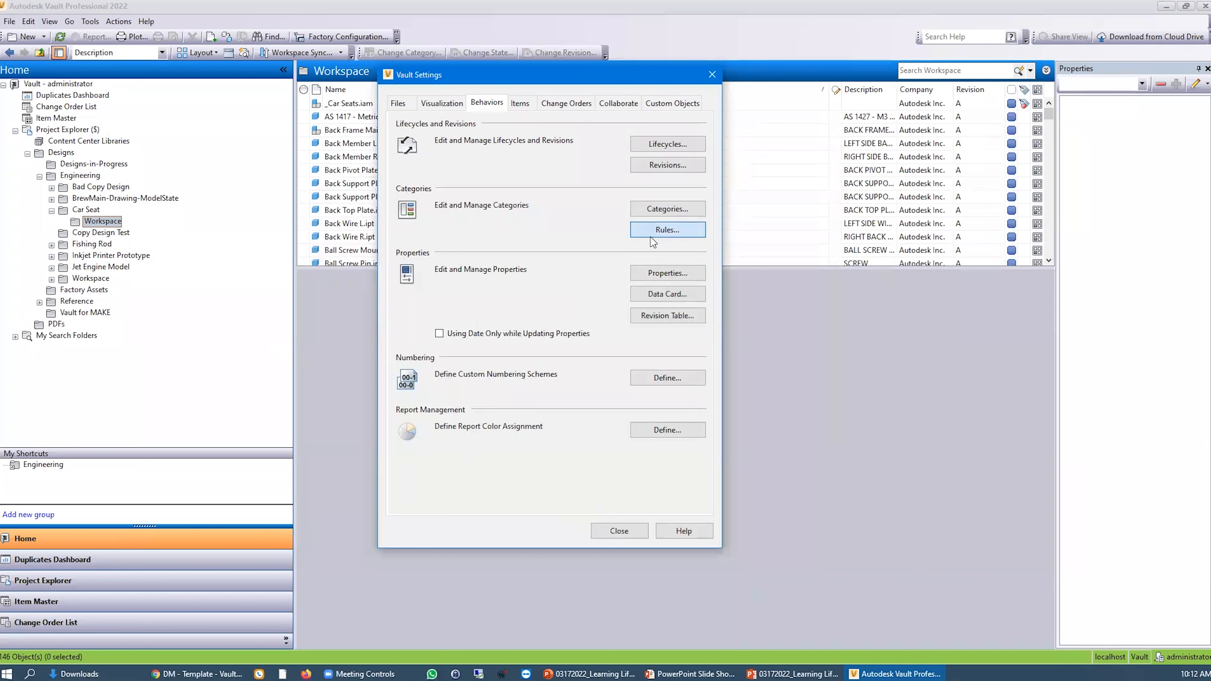
{"action": "left_click", "coordinate": [653, 236]}
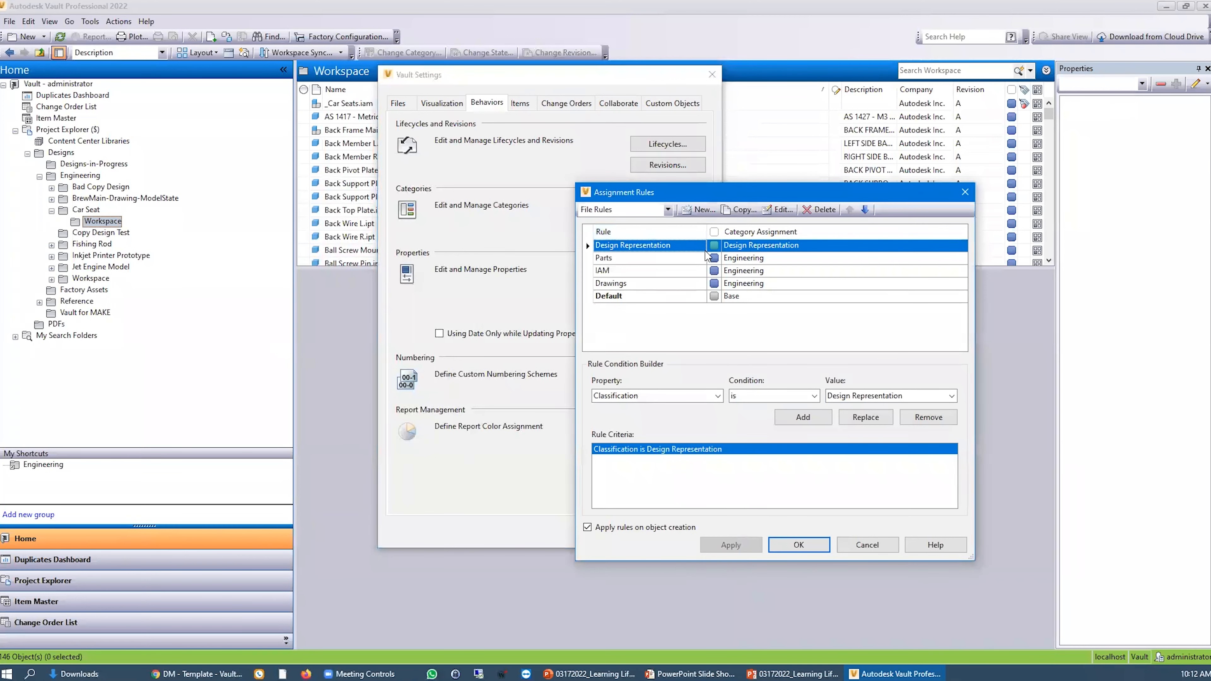
{"action": "left_click_drag", "start_coordinate": [680, 192], "coordinate": [630, 151]}
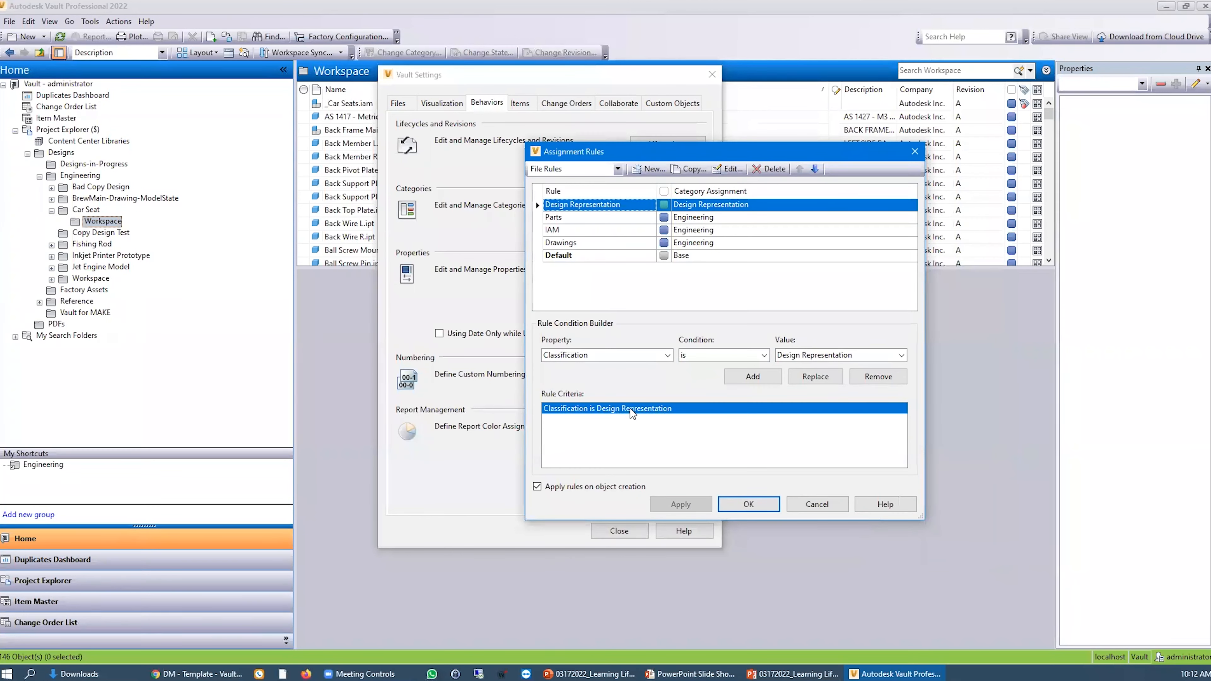
- Examine the file extension criteria and category assignments of the Parts, IAM and Drawings rules
{"action": "left_click", "coordinate": [601, 220]}
{"action": "left_click", "coordinate": [597, 228]}
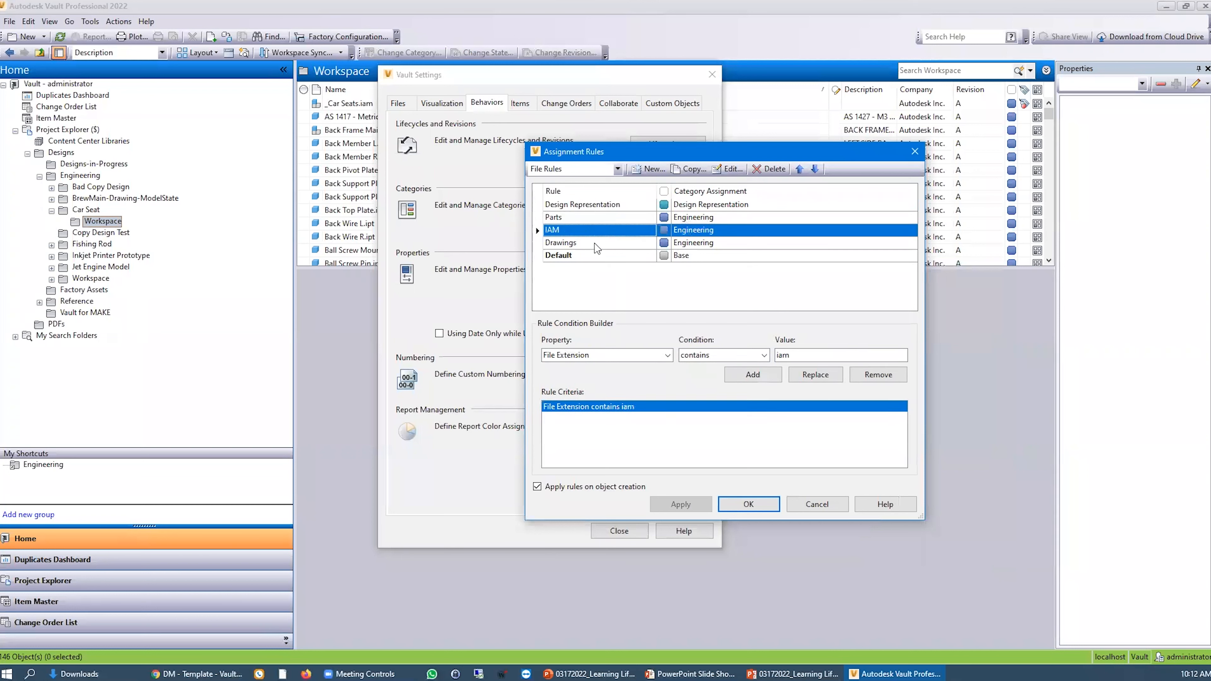
{"action": "left_click", "coordinate": [596, 244]}
{"action": "left_click", "coordinate": [608, 219]}
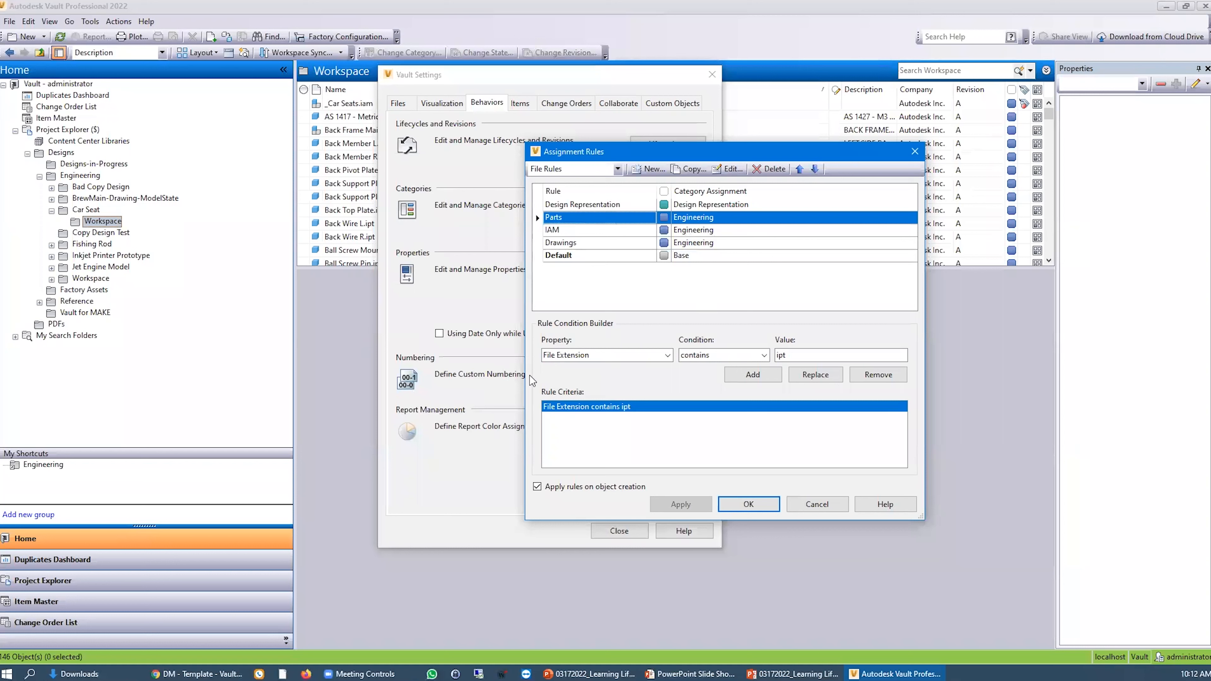
{"action": "left_click_drag", "start_coordinate": [788, 354], "coordinate": [779, 355]}
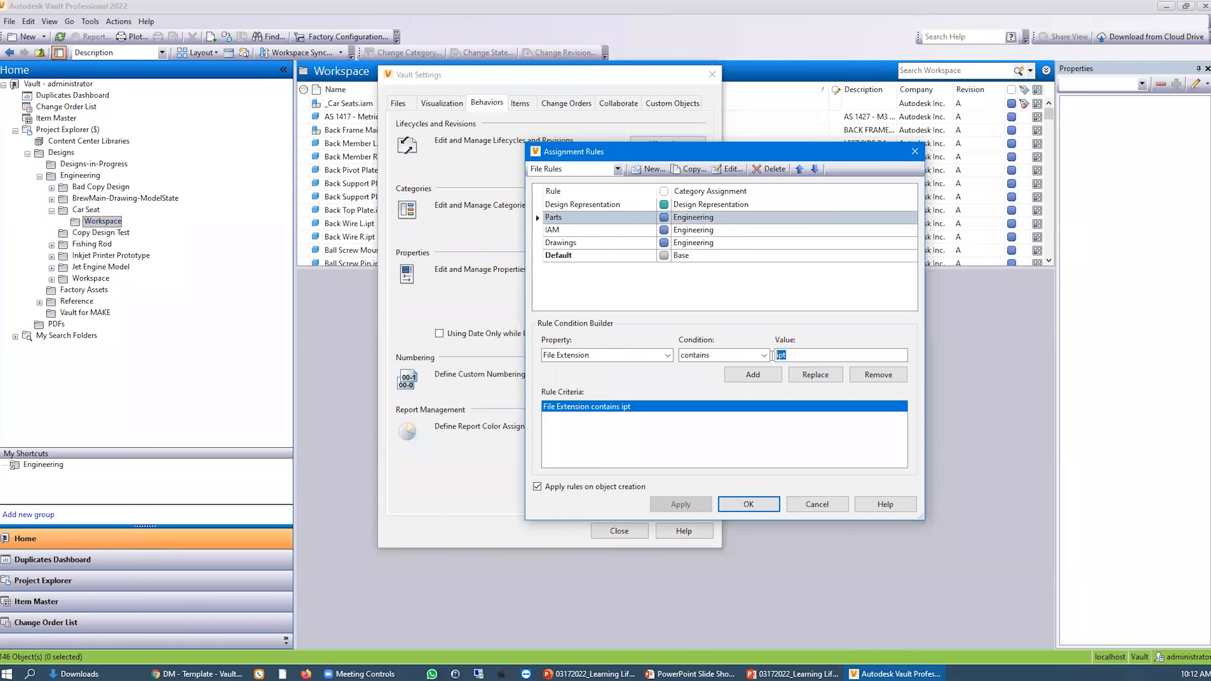
{"action": "left_click", "coordinate": [618, 231]}
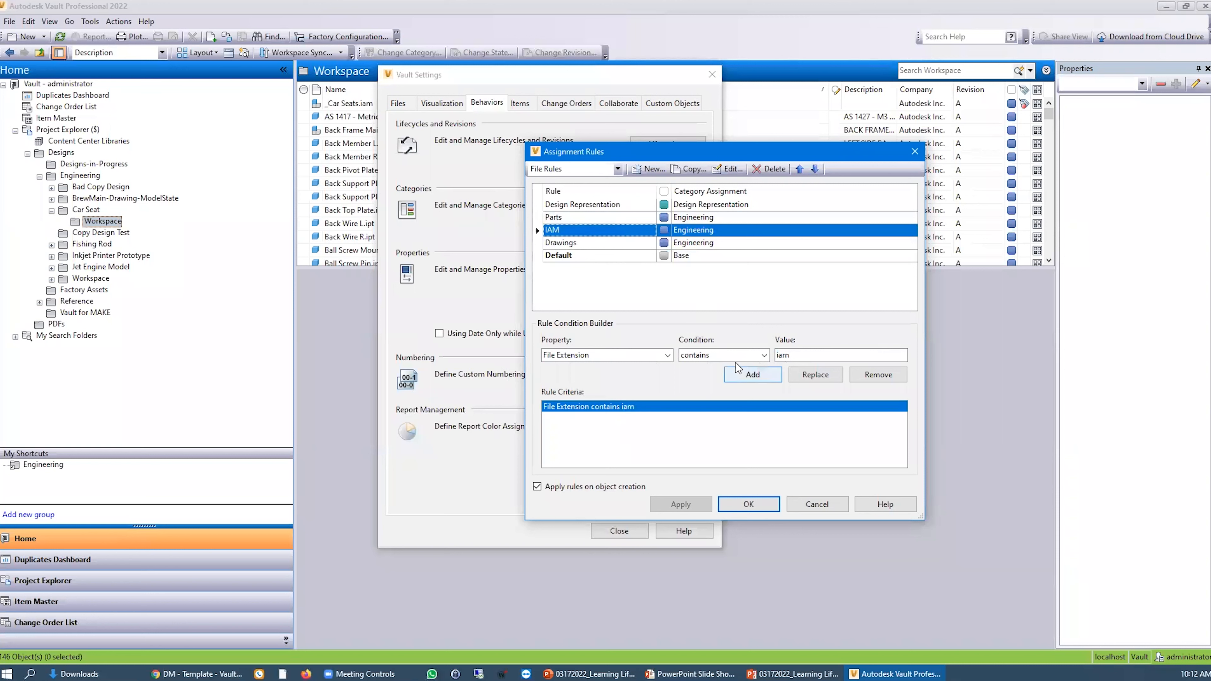
{"action": "left_click", "coordinate": [620, 242]}
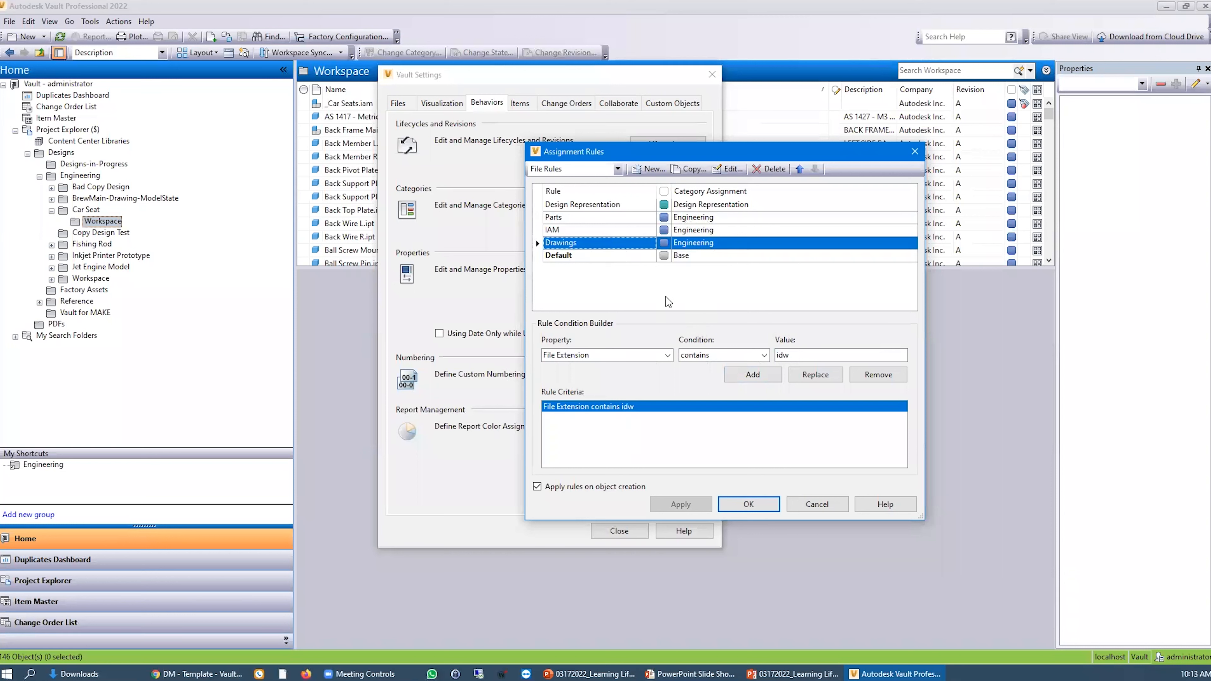
{"action": "left_click", "coordinate": [685, 231]}
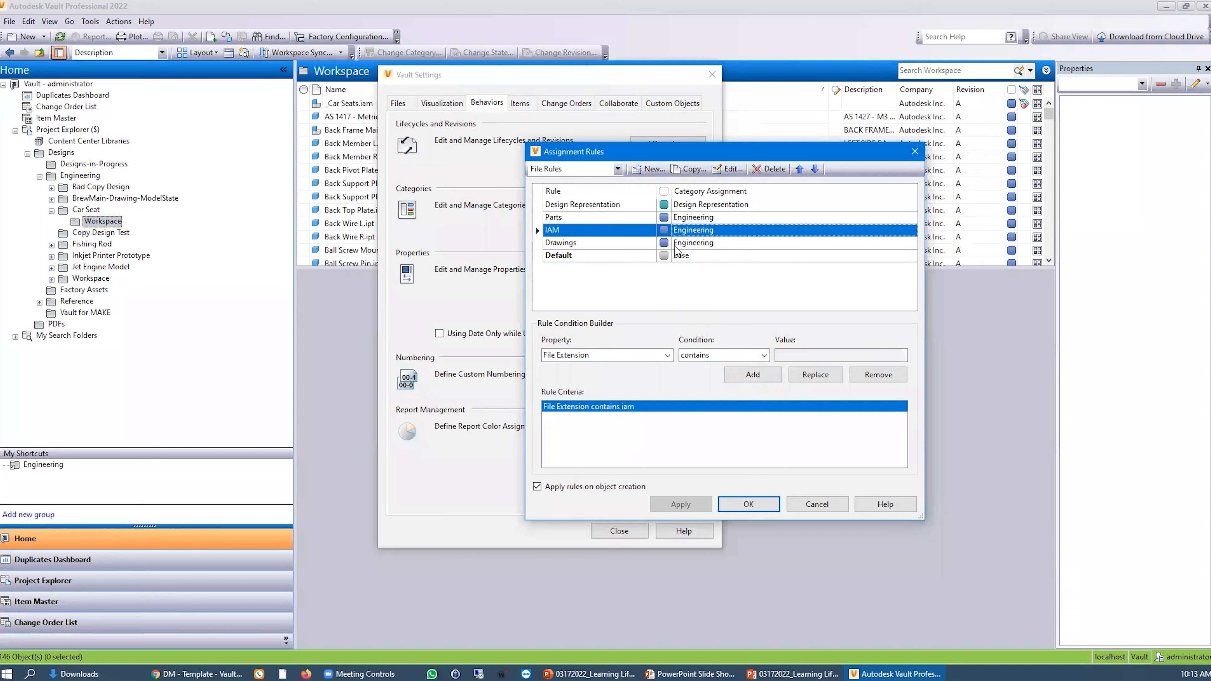
{"action": "left_click", "coordinate": [679, 244]}
{"action": "left_click", "coordinate": [630, 220]}
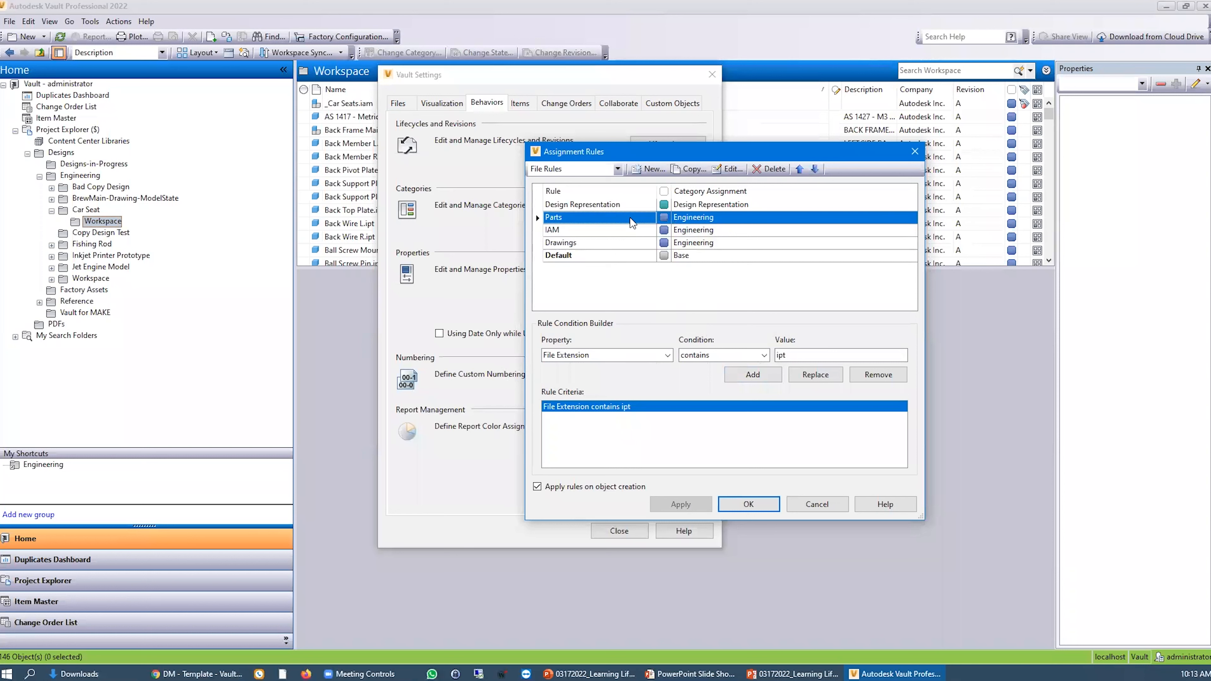
- Create a file assignment rule named DWG that assigns the Engineering category
{"action": "left_click", "coordinate": [649, 168]}
{"action": "type", "text": "DWG"}
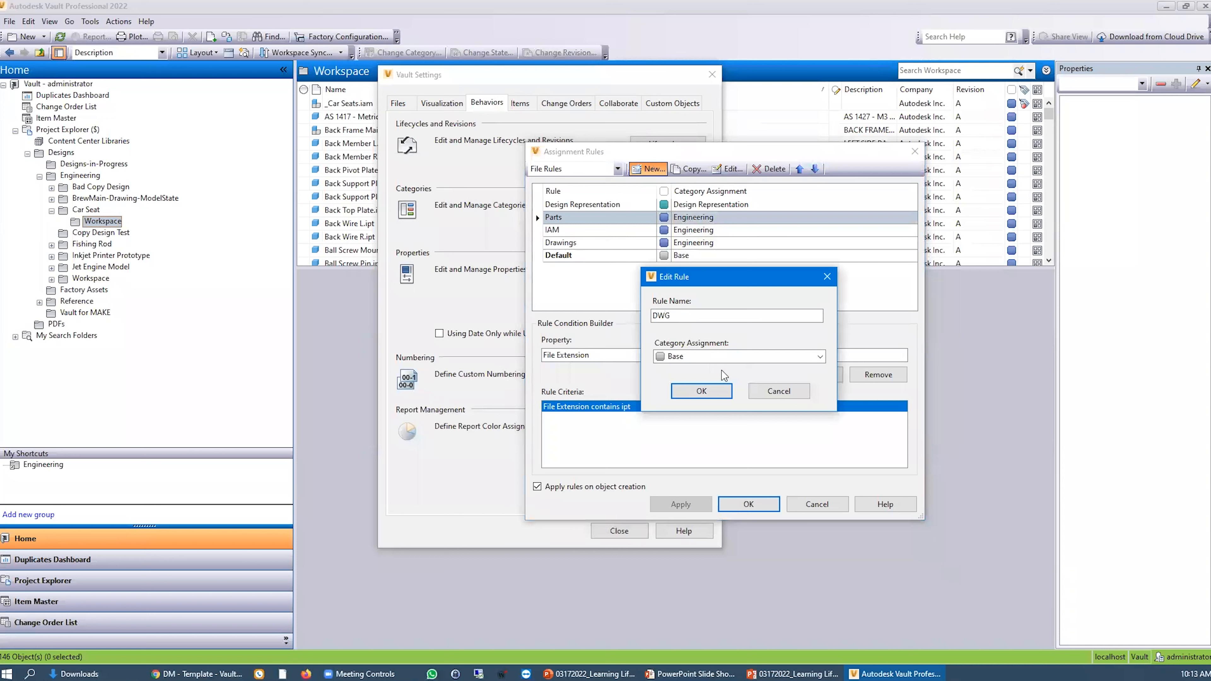
{"action": "left_click", "coordinate": [713, 358]}
{"action": "left_click", "coordinate": [695, 318]}
{"action": "left_click", "coordinate": [689, 359]}
{"action": "left_click", "coordinate": [687, 384]}
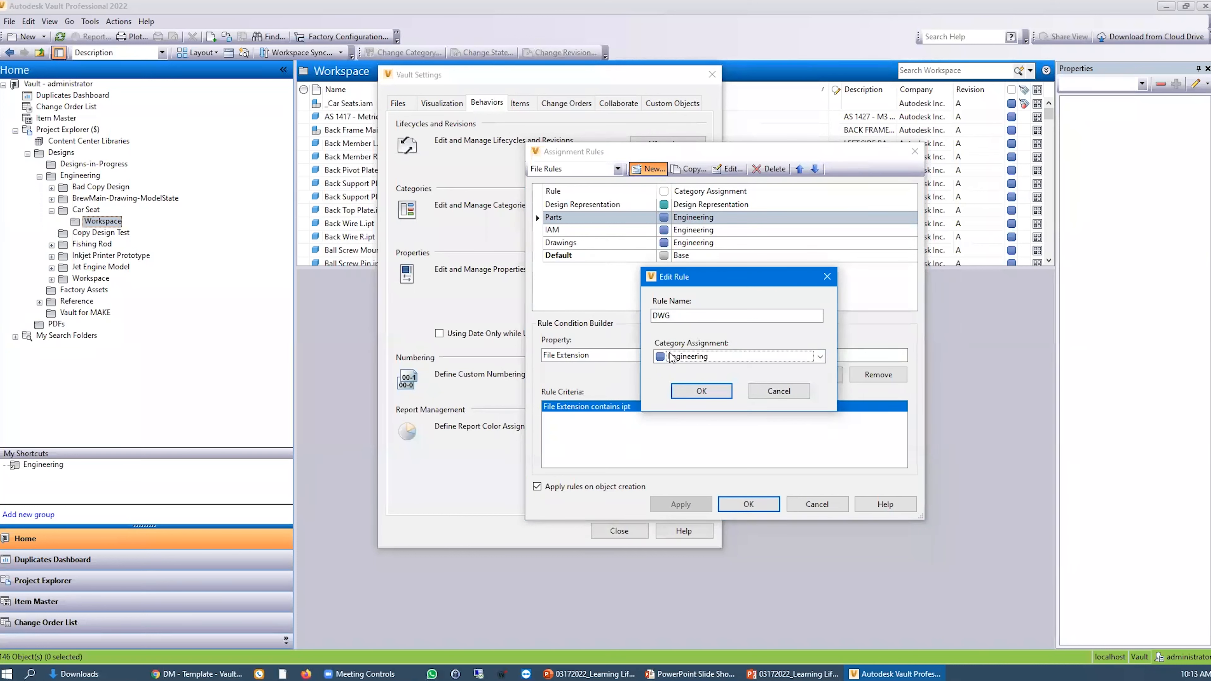
{"action": "left_click", "coordinate": [702, 391]}
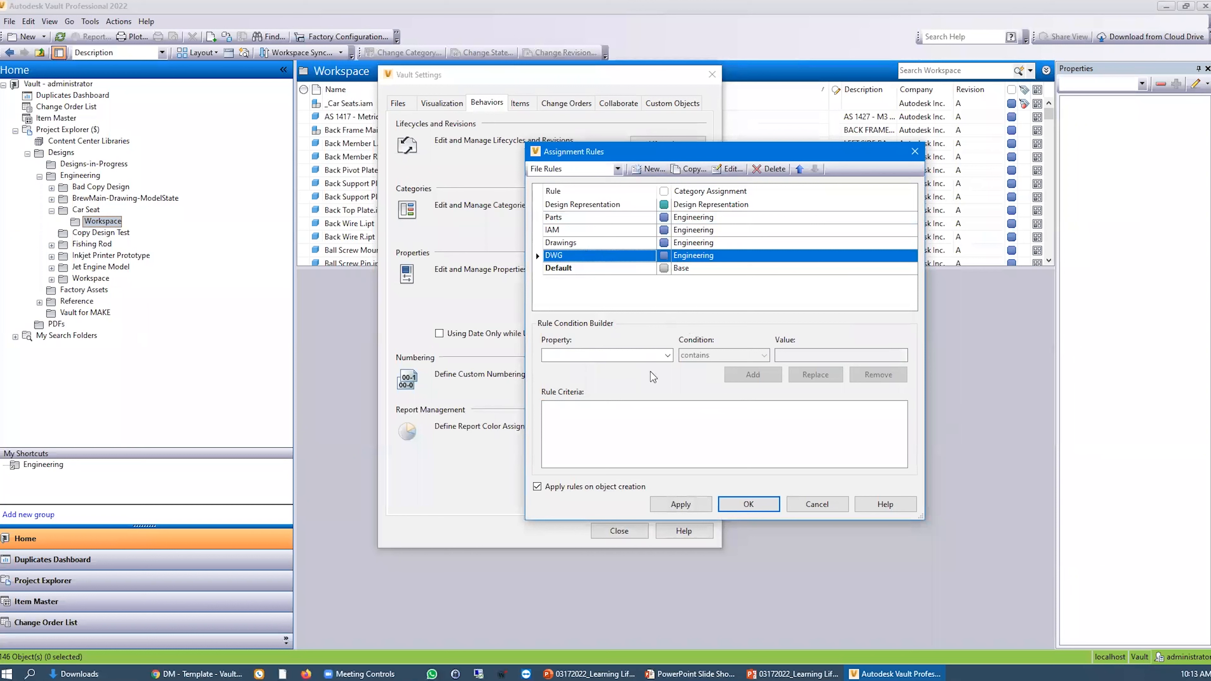
- Add the criterion File Extension contains dwg to the DWG assignment rule
{"action": "left_click", "coordinate": [658, 355]}
{"action": "key", "text": "f"}
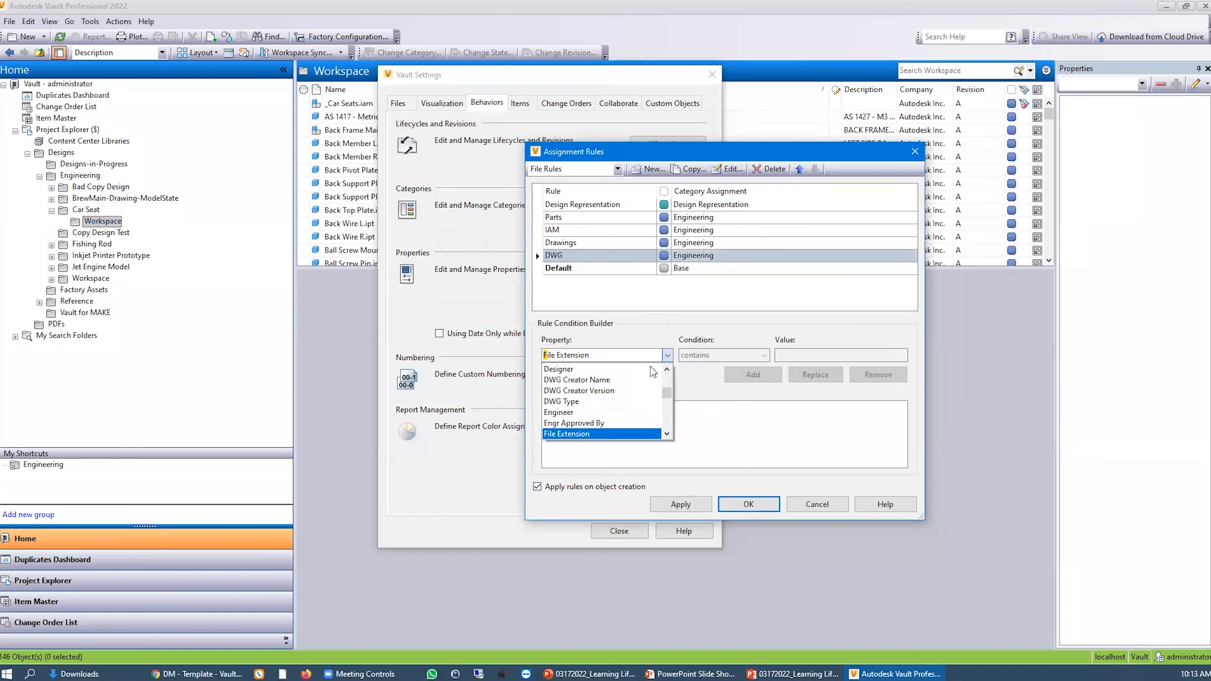
{"action": "left_click", "coordinate": [587, 435]}
{"action": "left_click", "coordinate": [839, 354]}
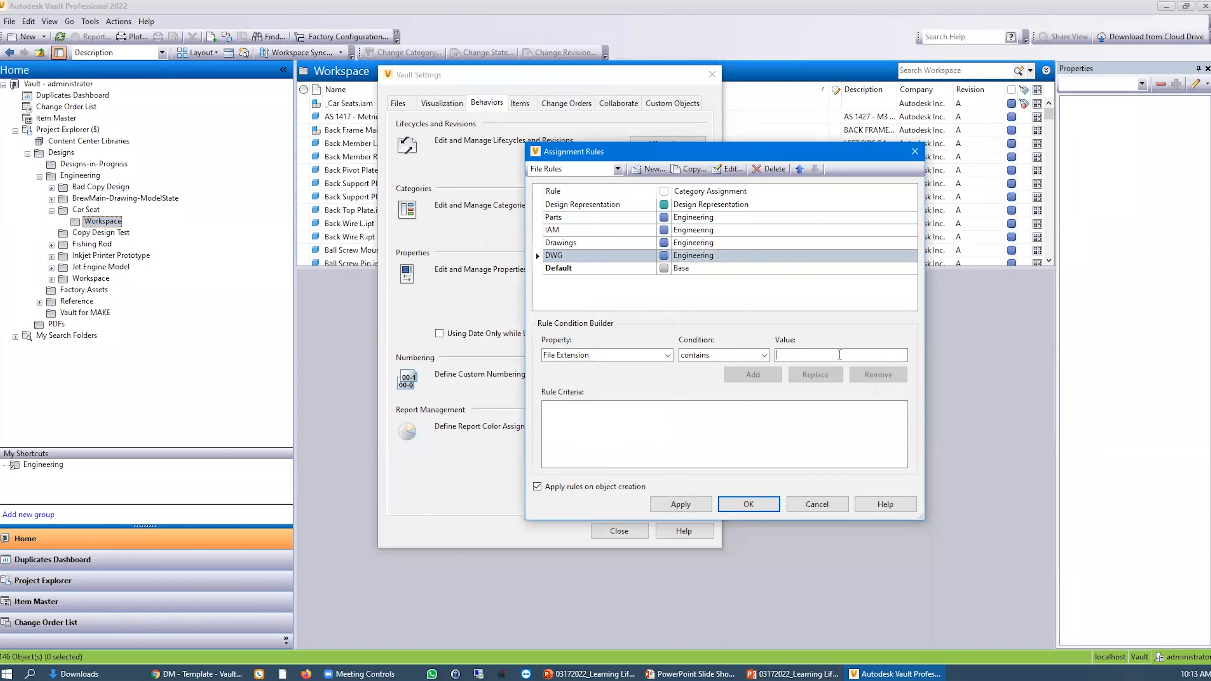
{"action": "type", "text": "dwg"}
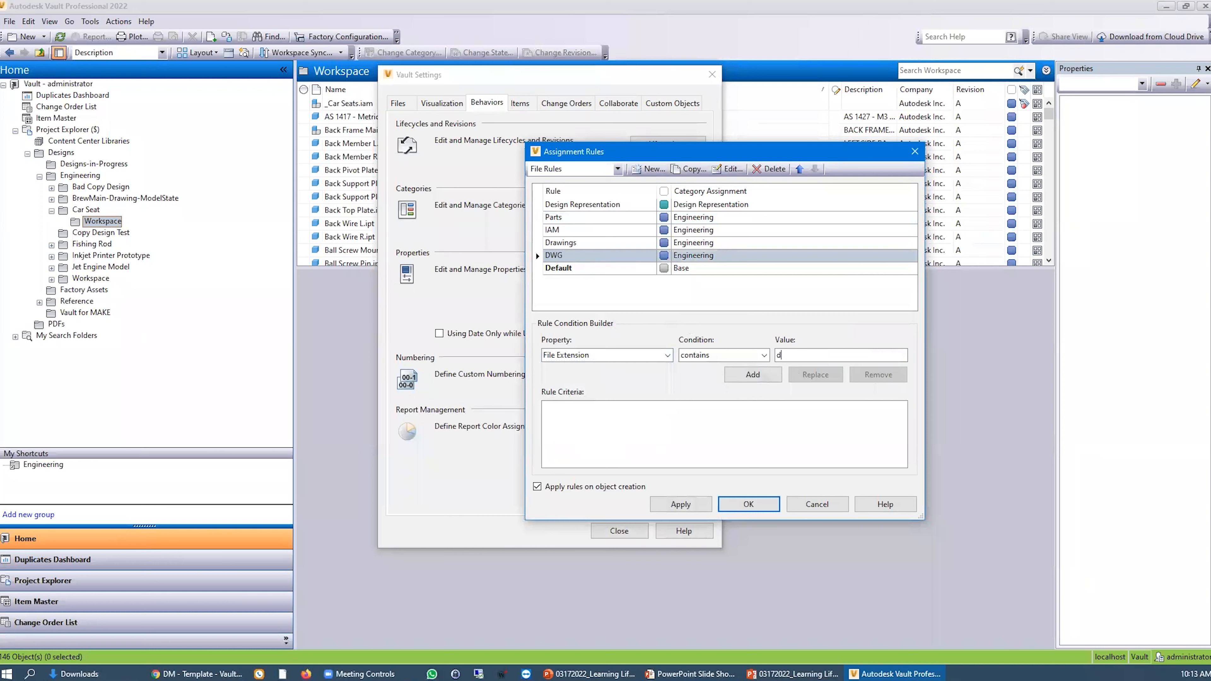
{"action": "left_click", "coordinate": [773, 381]}
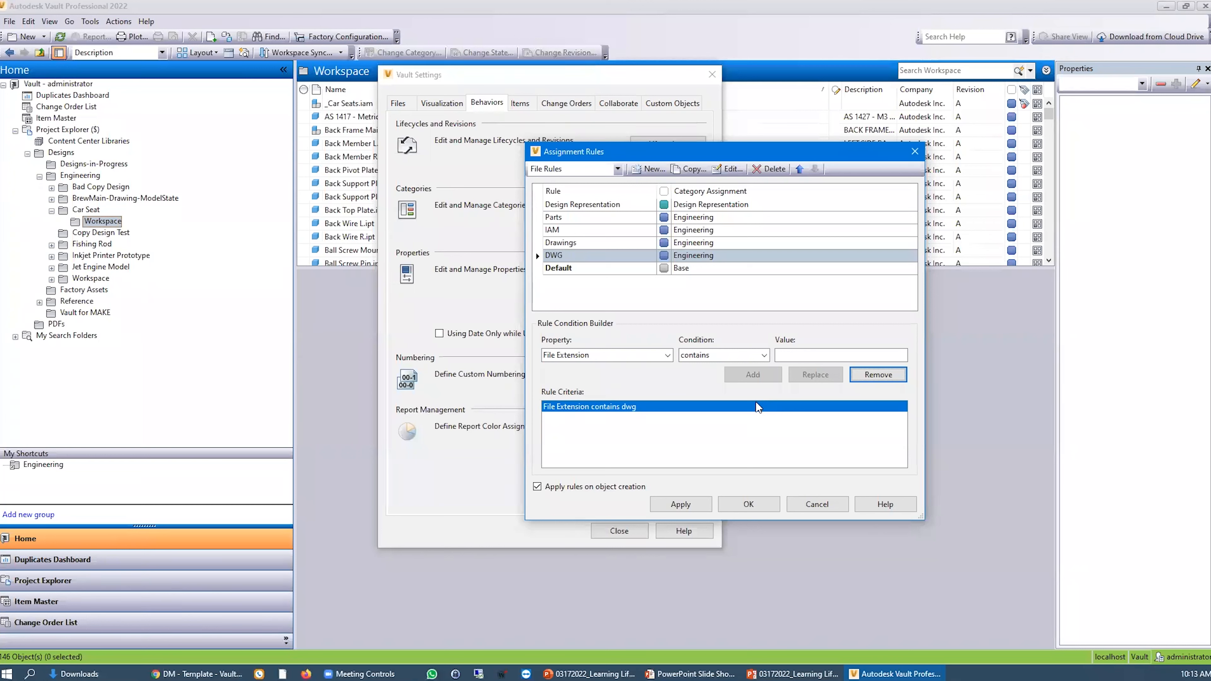
- Try a second criterion, File Extension contains idw, on the DWG rule and remove it again
{"action": "left_click", "coordinate": [649, 355]}
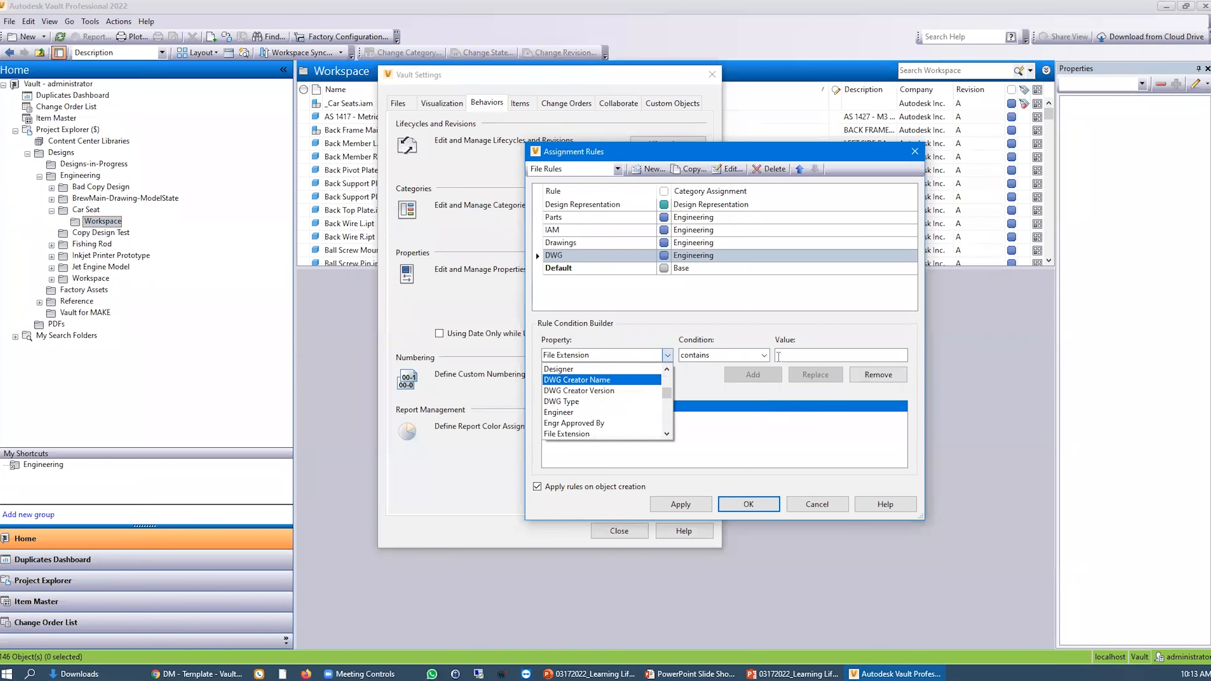
{"action": "left_click", "coordinate": [804, 357]}
{"action": "type", "text": "idw"}
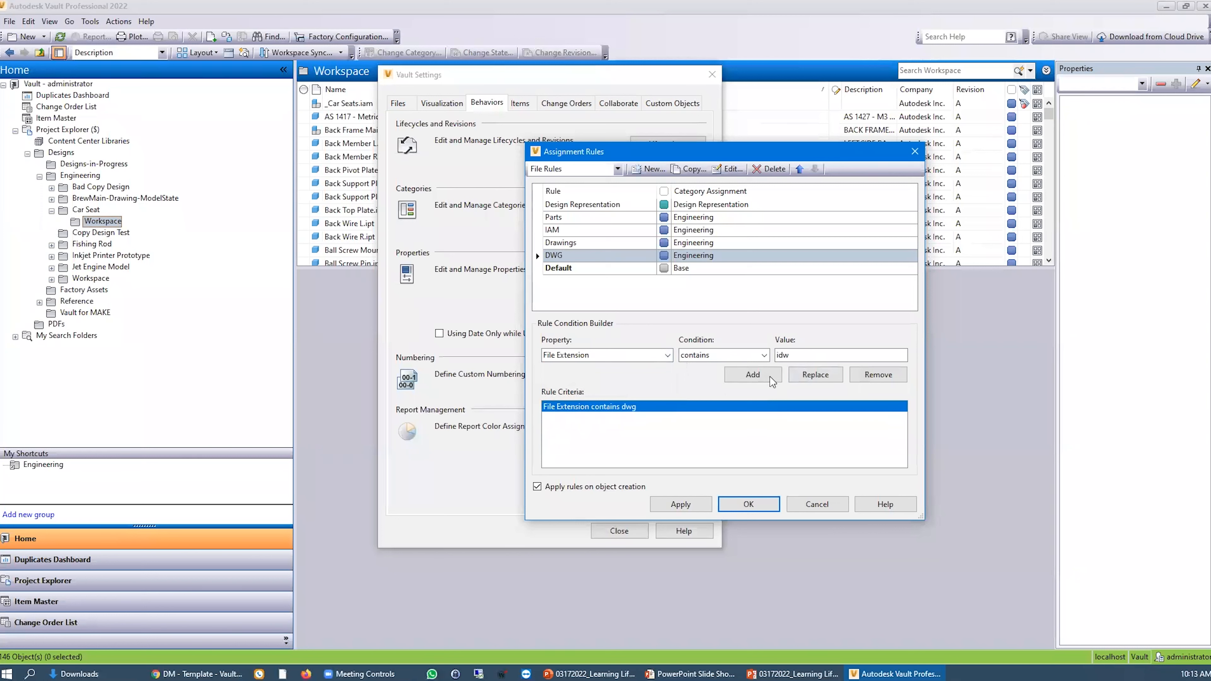
{"action": "left_click", "coordinate": [752, 375]}
{"action": "left_click", "coordinate": [638, 418]}
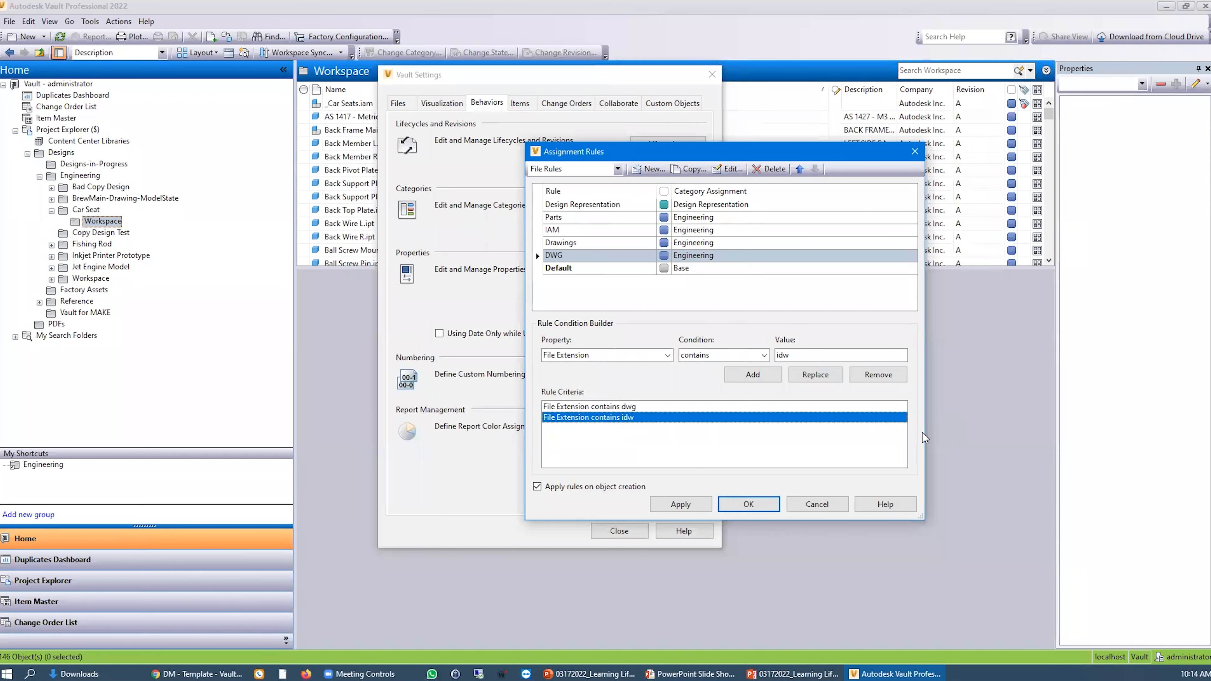
{"action": "left_click", "coordinate": [883, 378]}
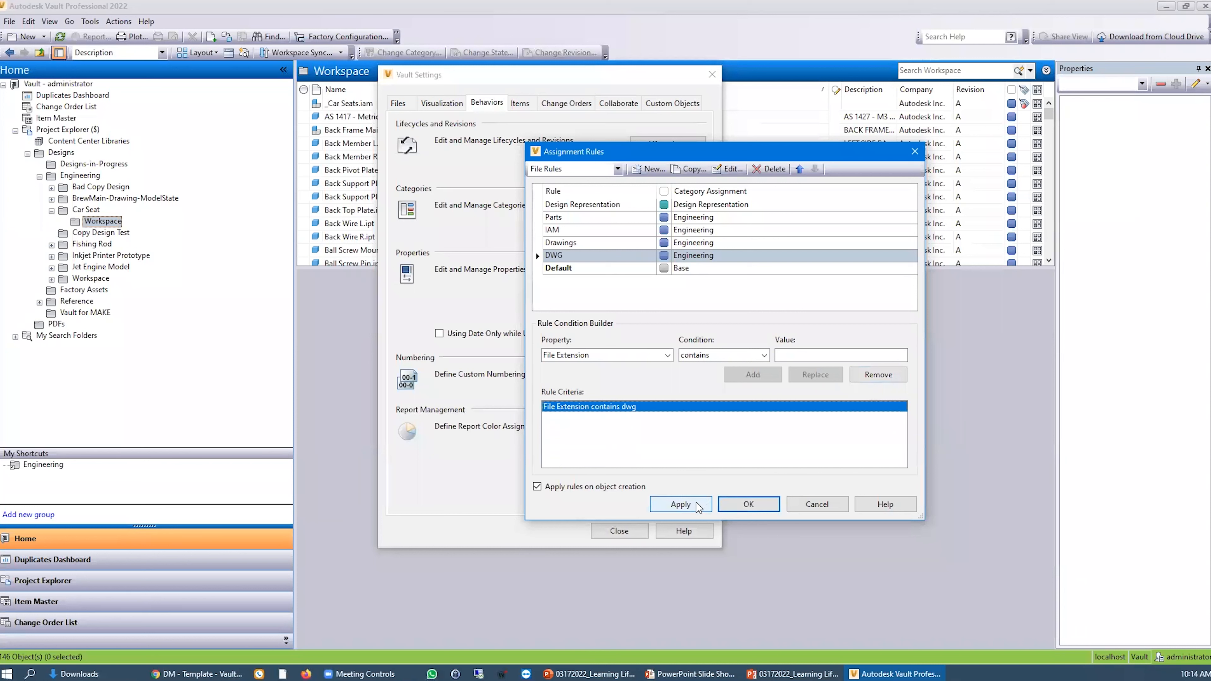
- Apply the assignment rule changes, review the Design Representation, Parts, IAM, DWG and Default rules, and close the vault settings
{"action": "left_click", "coordinate": [680, 504]}
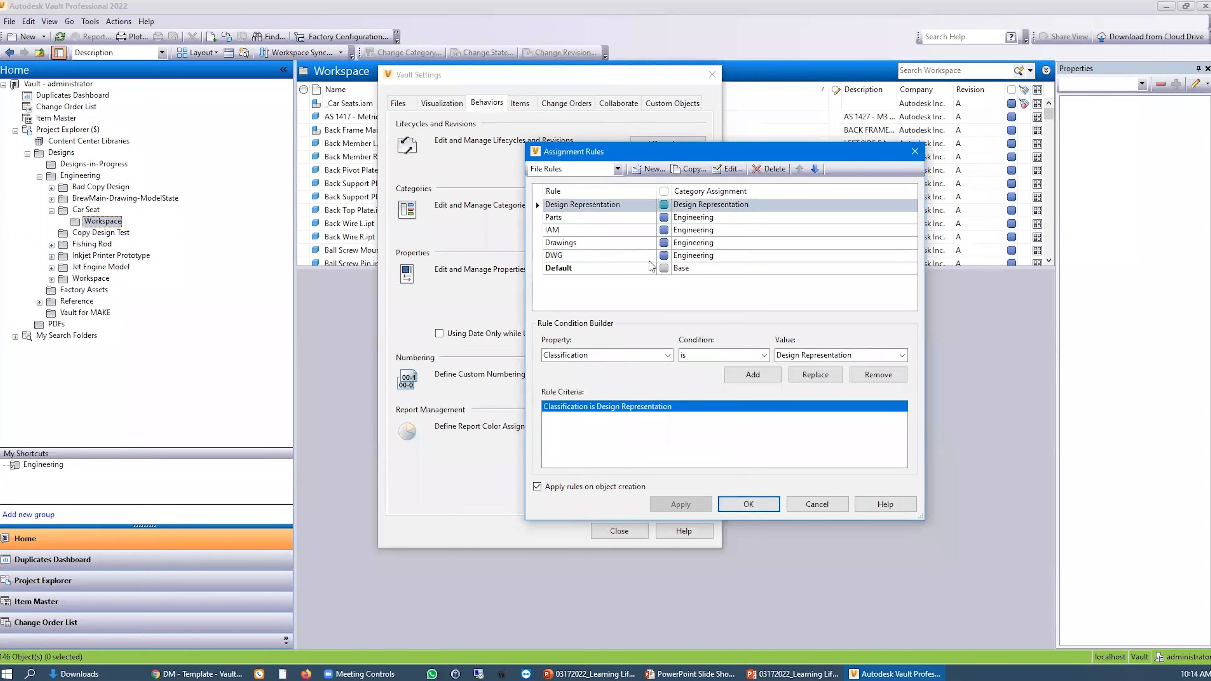
{"action": "left_click", "coordinate": [613, 208]}
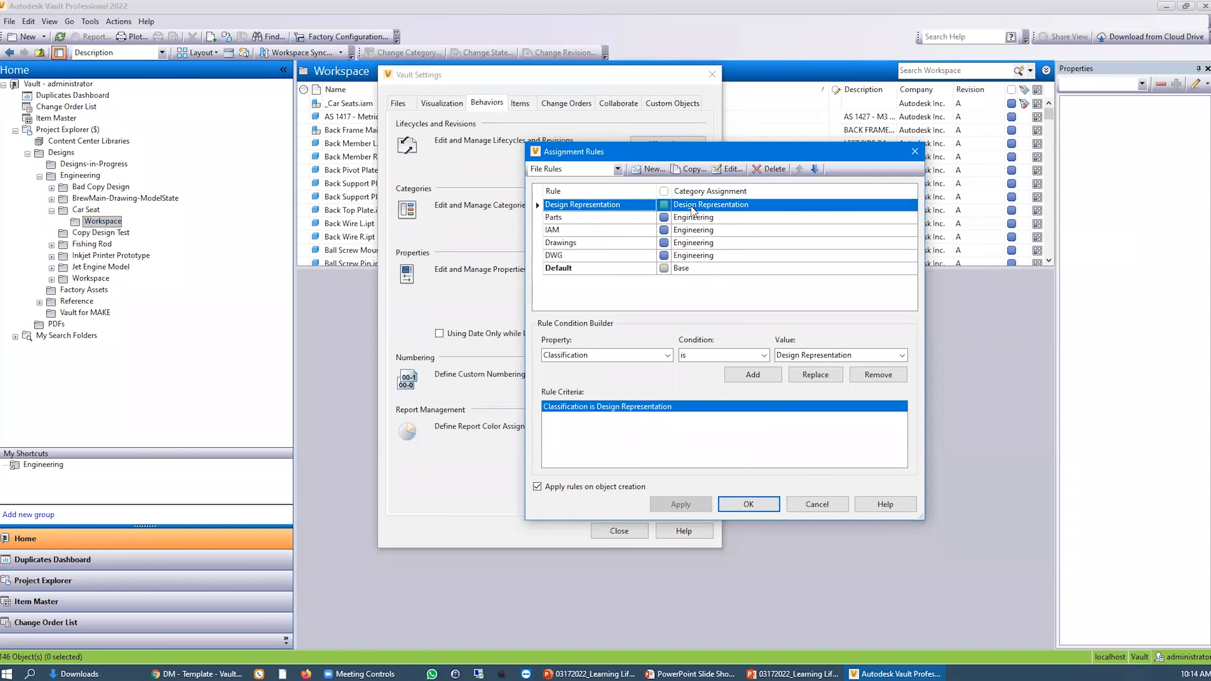
{"action": "left_click", "coordinate": [691, 218]}
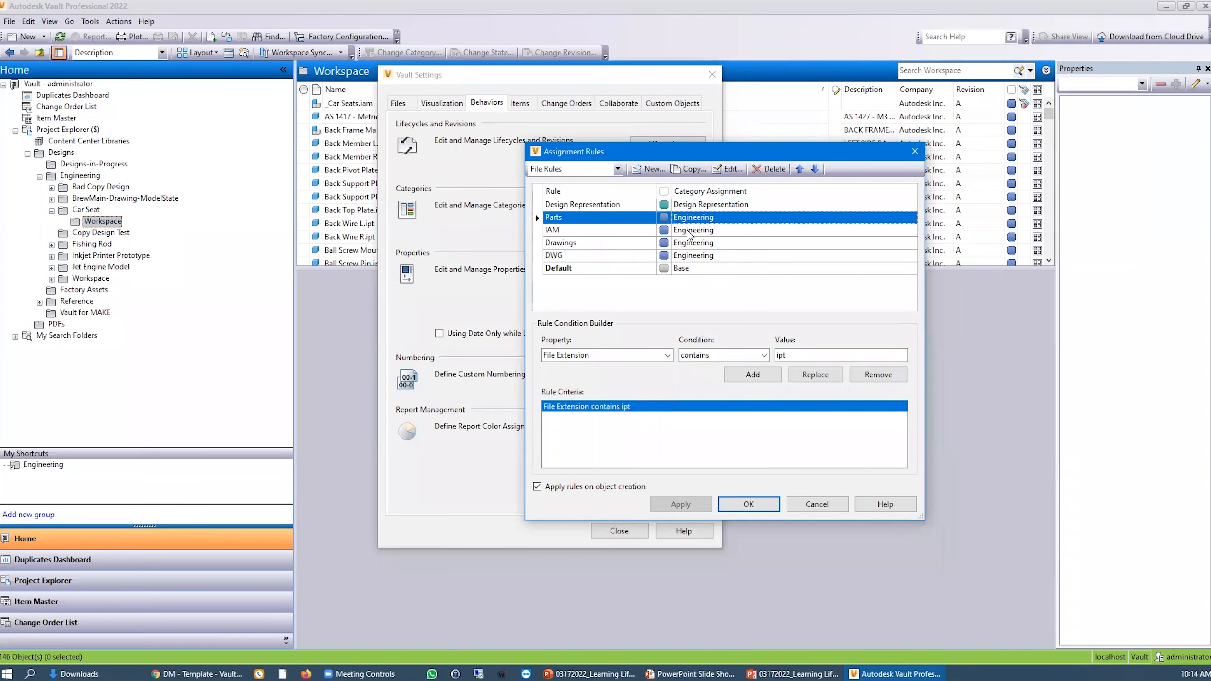
{"action": "left_click", "coordinate": [688, 232]}
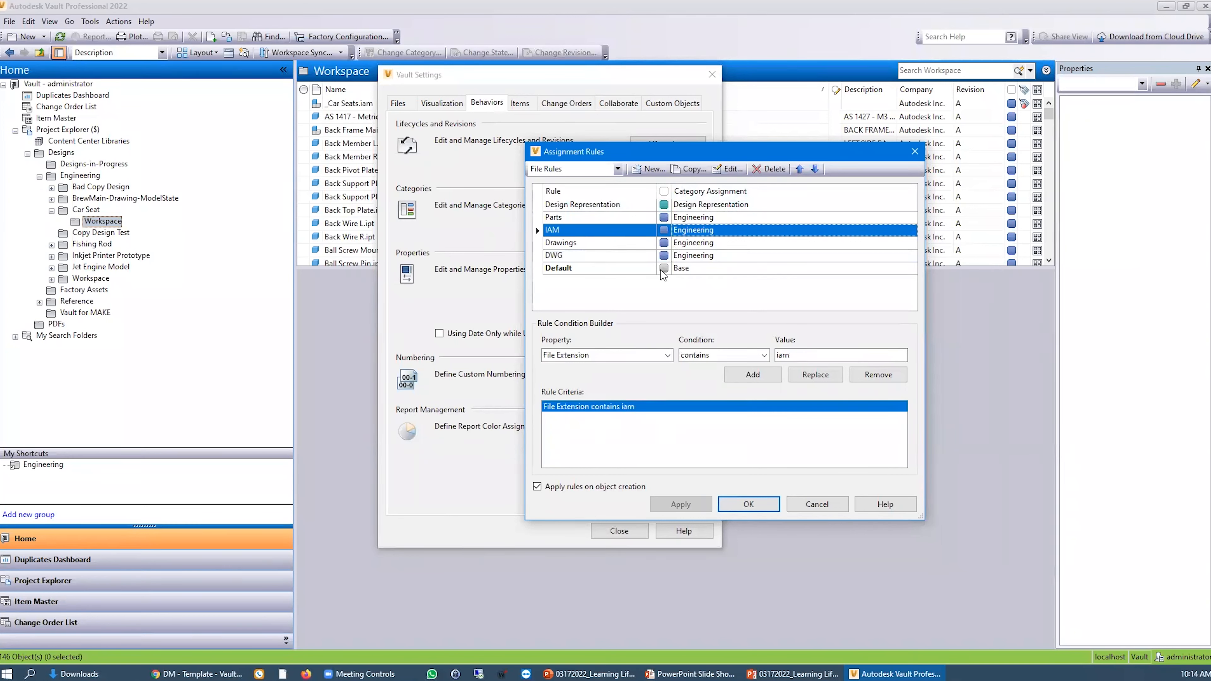
{"action": "left_click", "coordinate": [638, 256]}
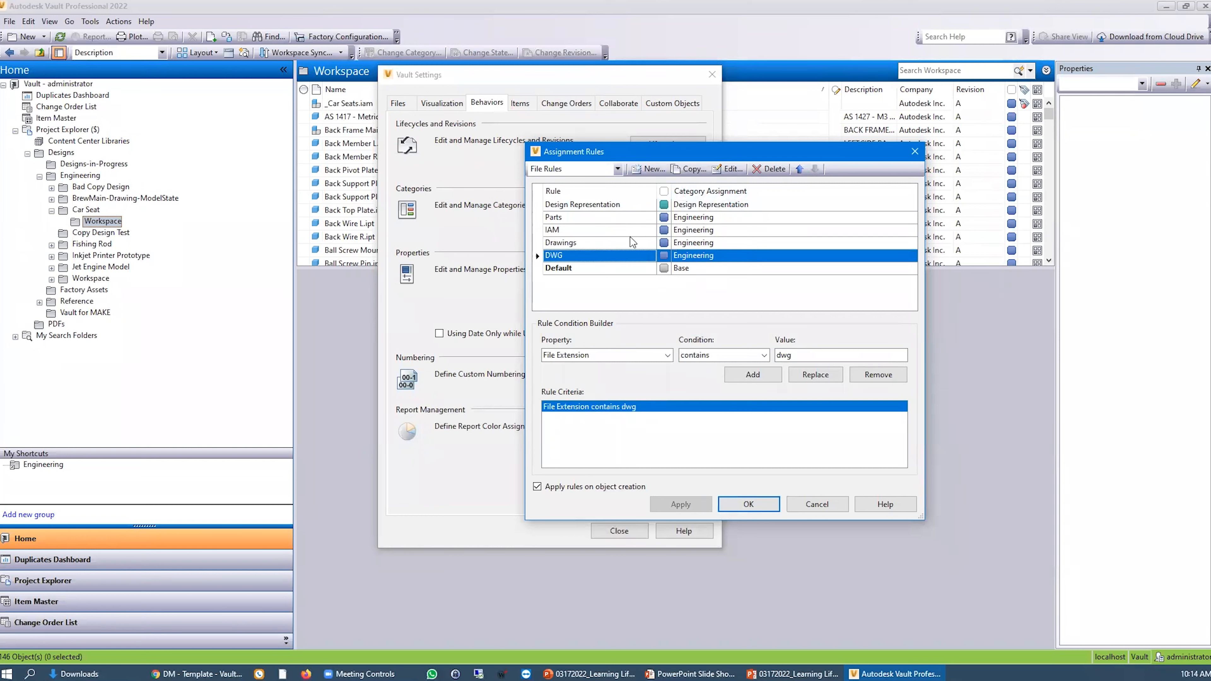
{"action": "left_click", "coordinate": [613, 267]}
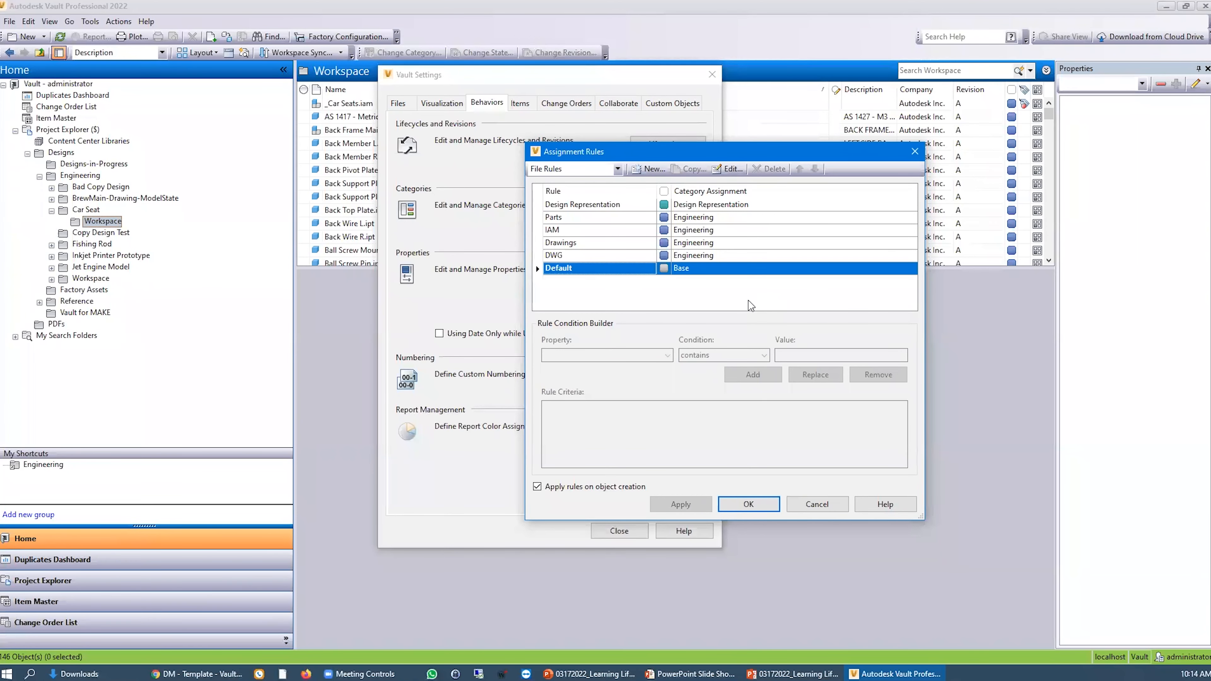
{"action": "left_click", "coordinate": [749, 504]}
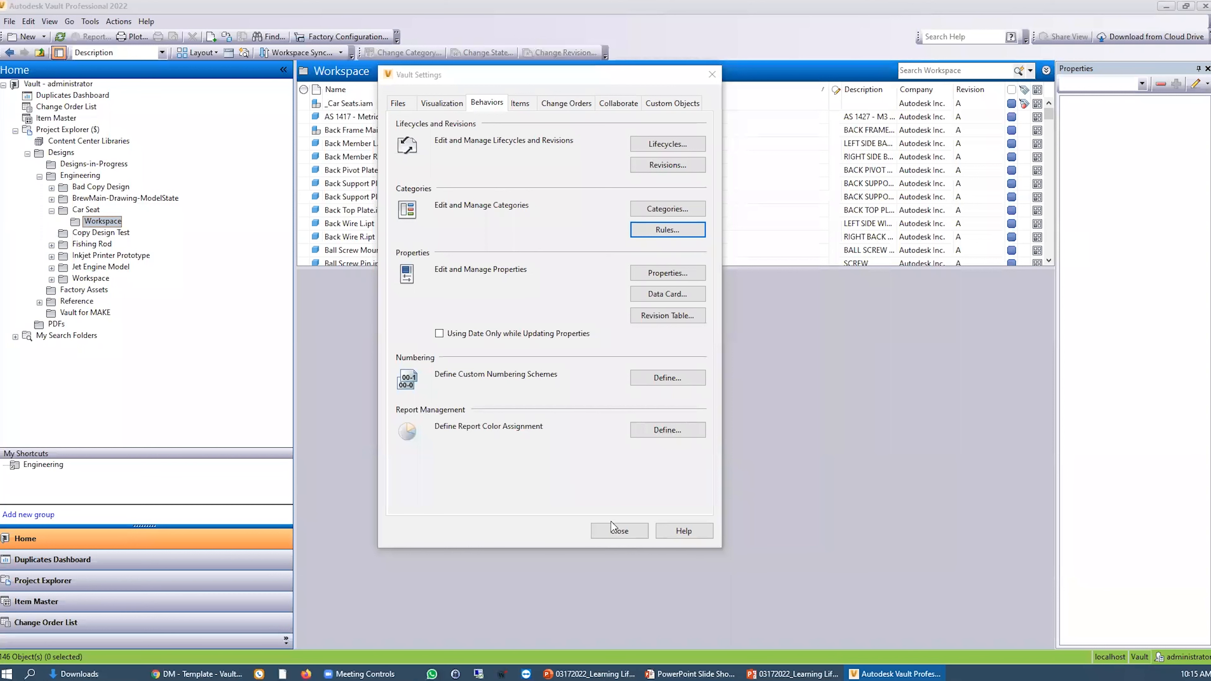
{"action": "left_click", "coordinate": [617, 532]}
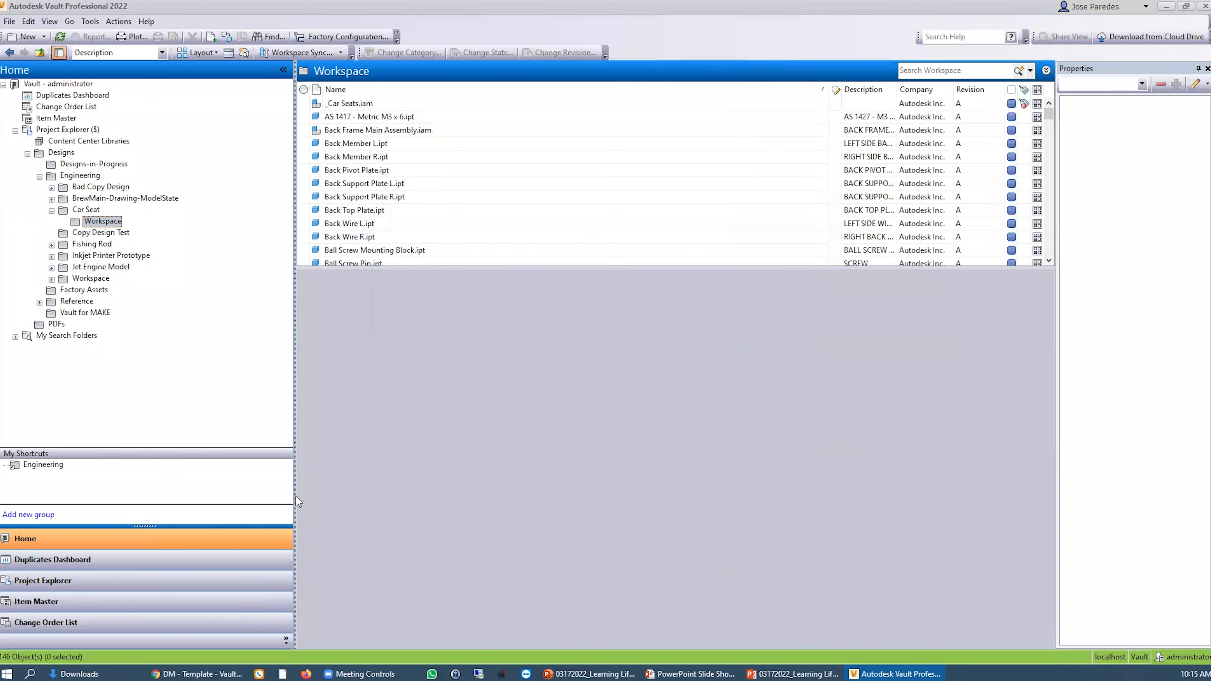
- Expand the saved search folders and start an advanced search for Files with the criterion File Extension contains ipt
{"action": "left_click", "coordinate": [15, 336]}
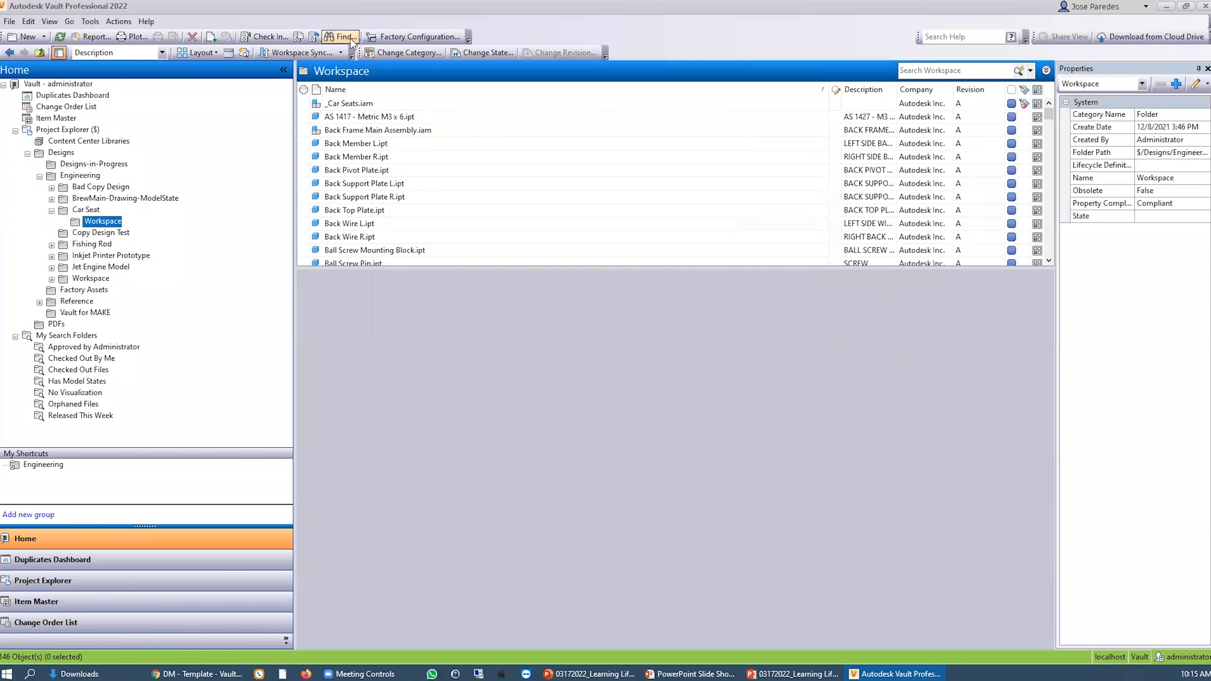
{"action": "left_click", "coordinate": [339, 36]}
{"action": "left_click", "coordinate": [525, 222]}
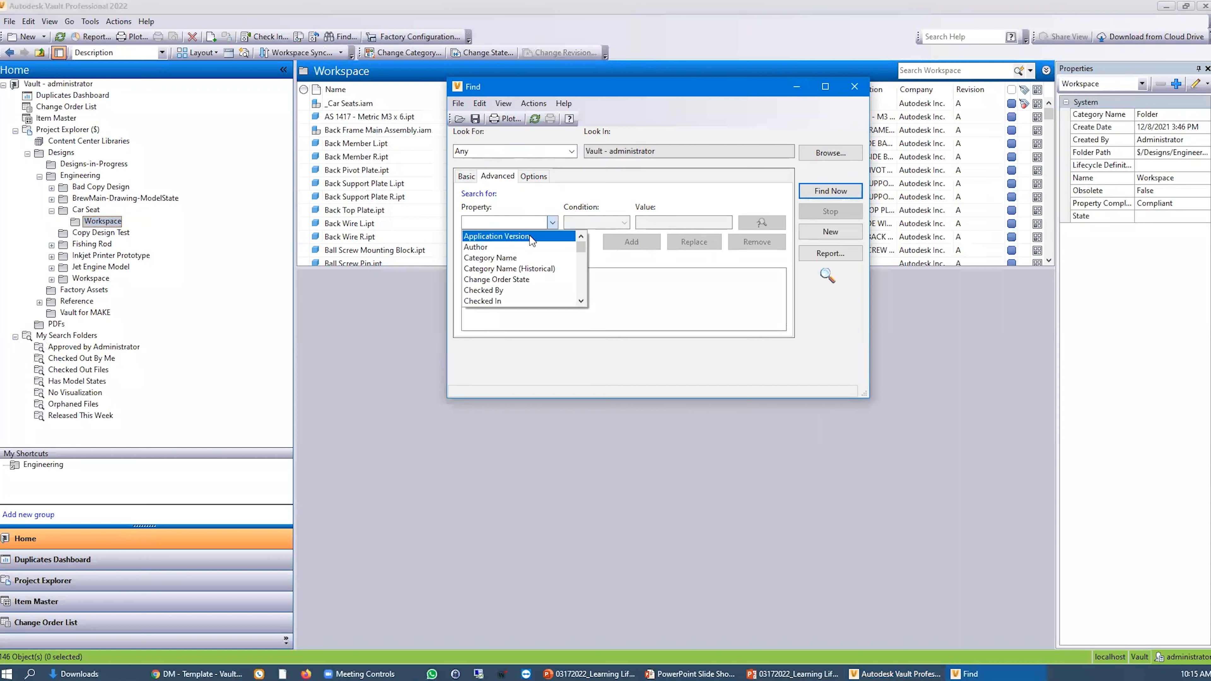
{"action": "left_click", "coordinate": [529, 151]}
{"action": "left_click", "coordinate": [514, 187]}
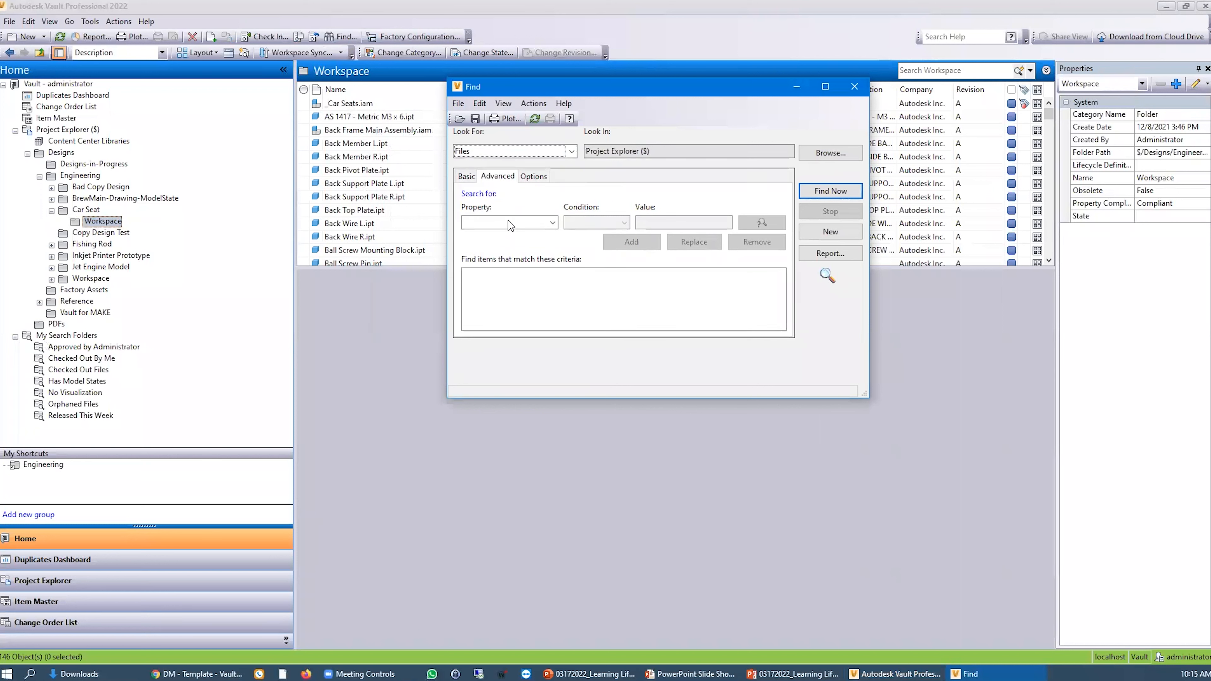
{"action": "left_click", "coordinate": [515, 223]}
{"action": "type", "text": "f"}
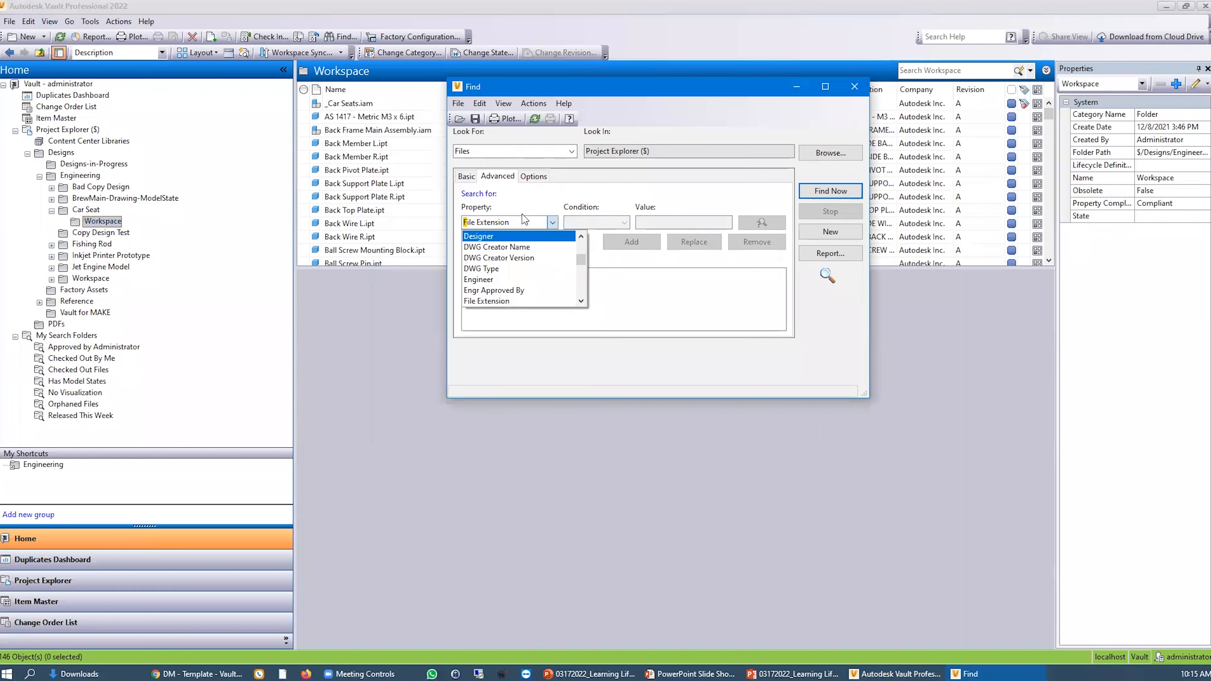
{"action": "key", "text": "Return"}
{"action": "type", "text": "ipt"}
{"action": "left_click", "coordinate": [631, 242]}
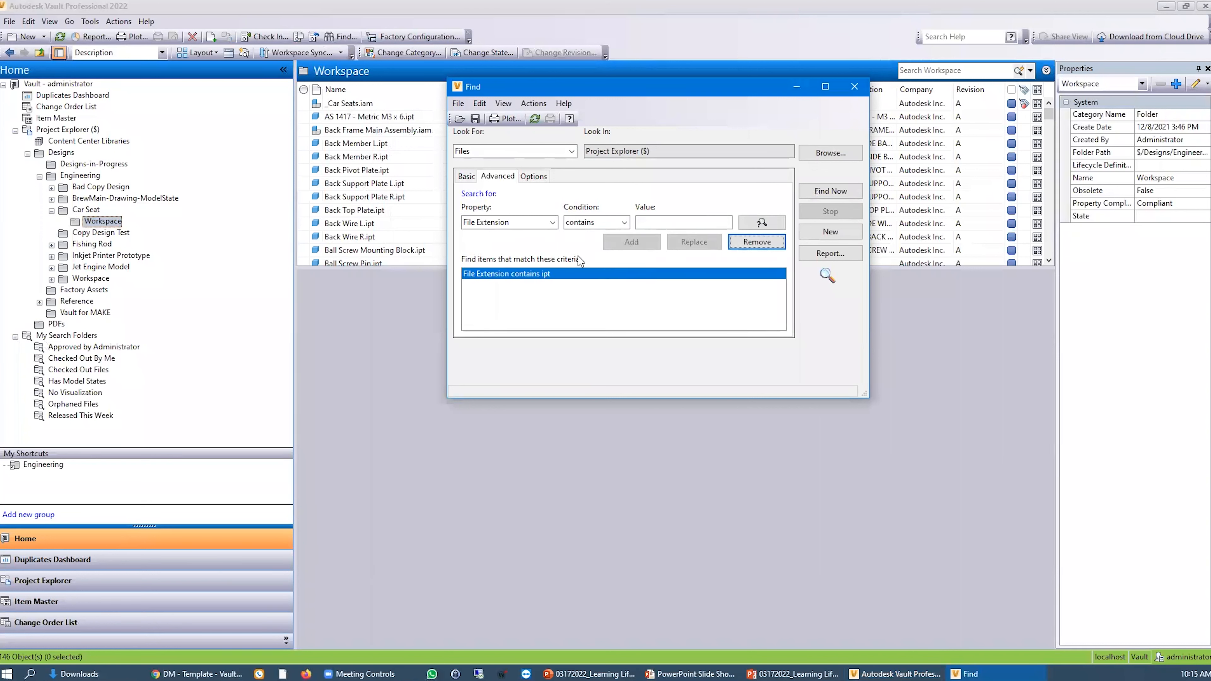
- Add the search criterion Category Name does not contain Engineering and run the search
{"action": "left_click", "coordinate": [552, 223]}
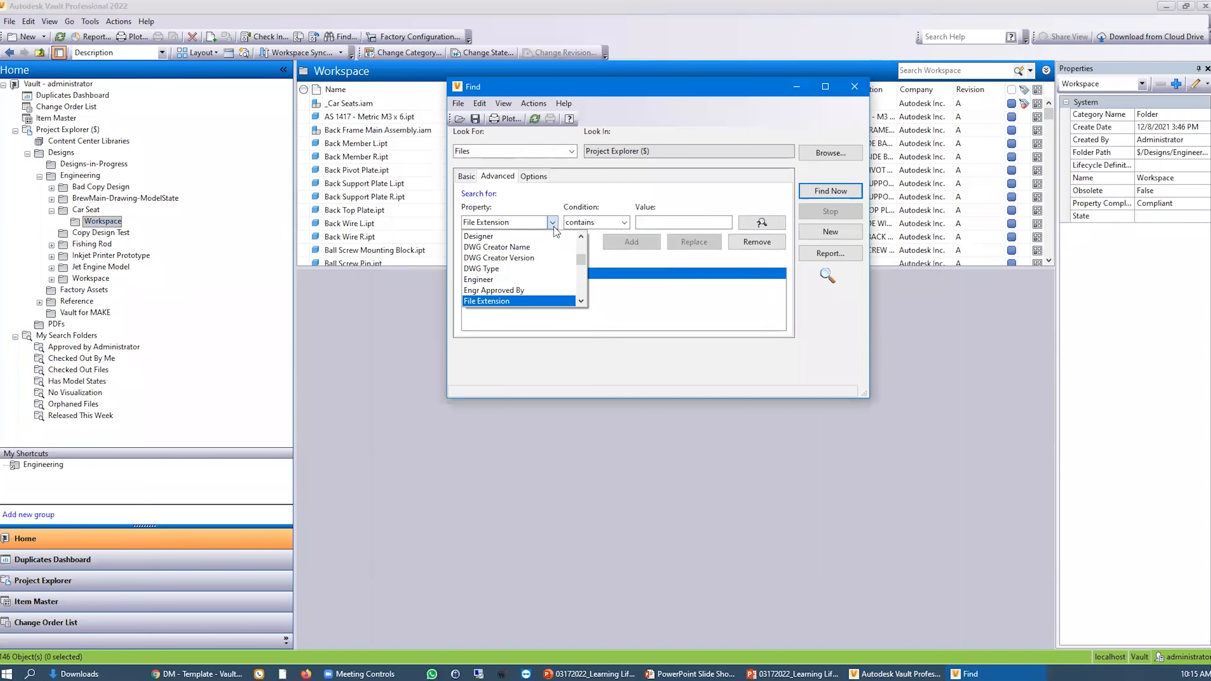
{"action": "type", "text": "c"}
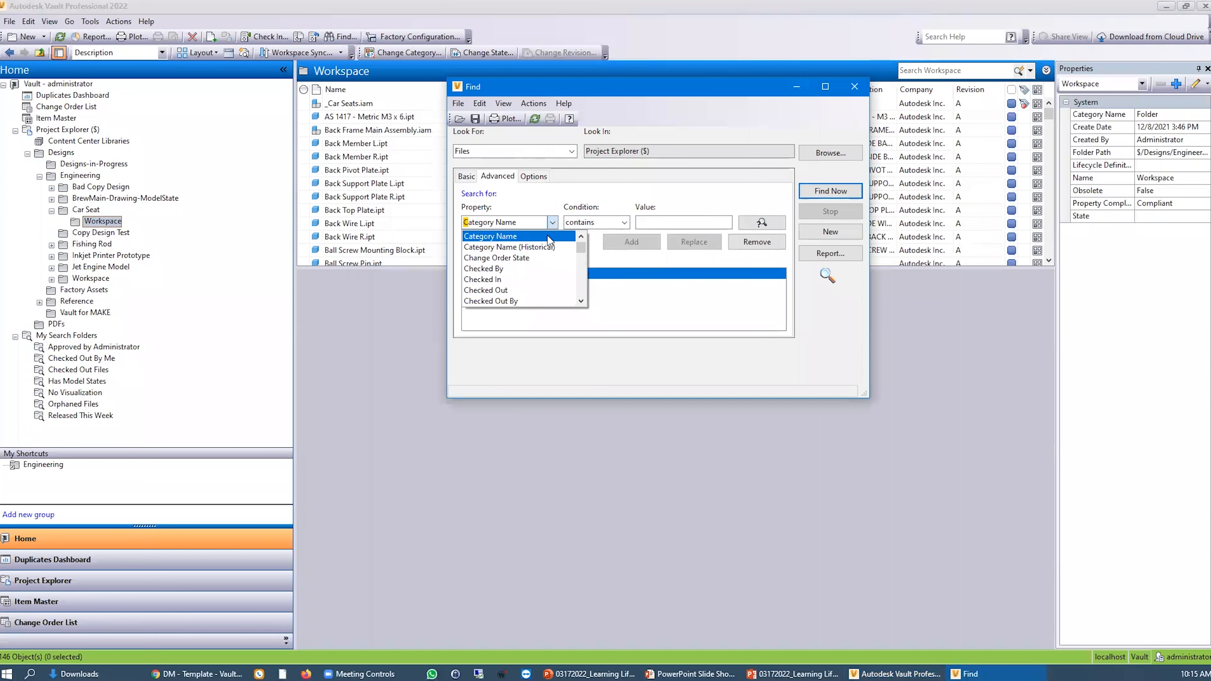
{"action": "left_click", "coordinate": [703, 220]}
{"action": "left_click", "coordinate": [592, 223]}
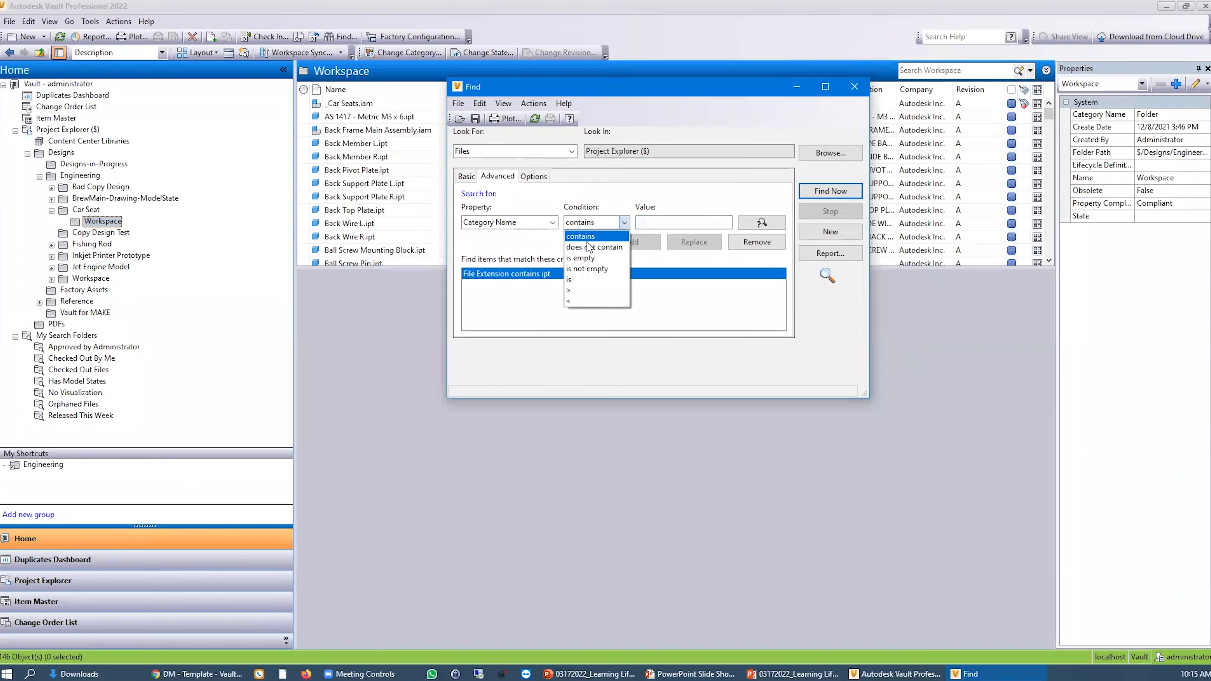
{"action": "left_click", "coordinate": [616, 247]}
{"action": "left_click", "coordinate": [679, 225]}
{"action": "type", "text": "Engineering"}
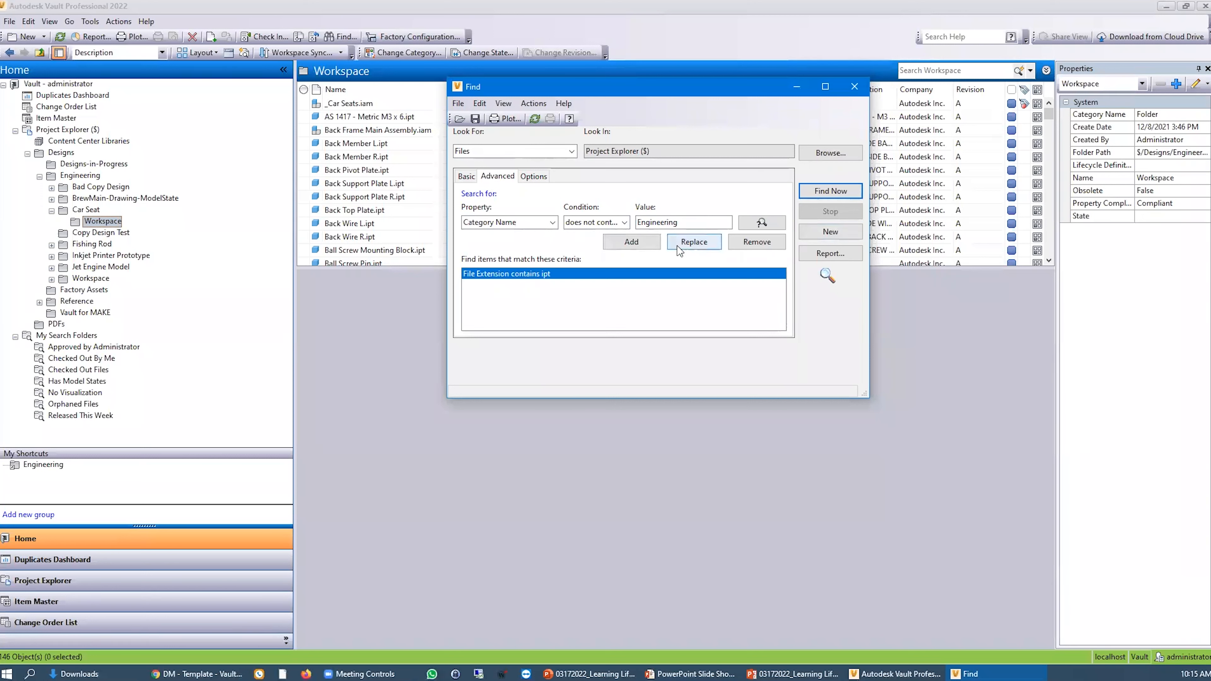
{"action": "left_click", "coordinate": [644, 242]}
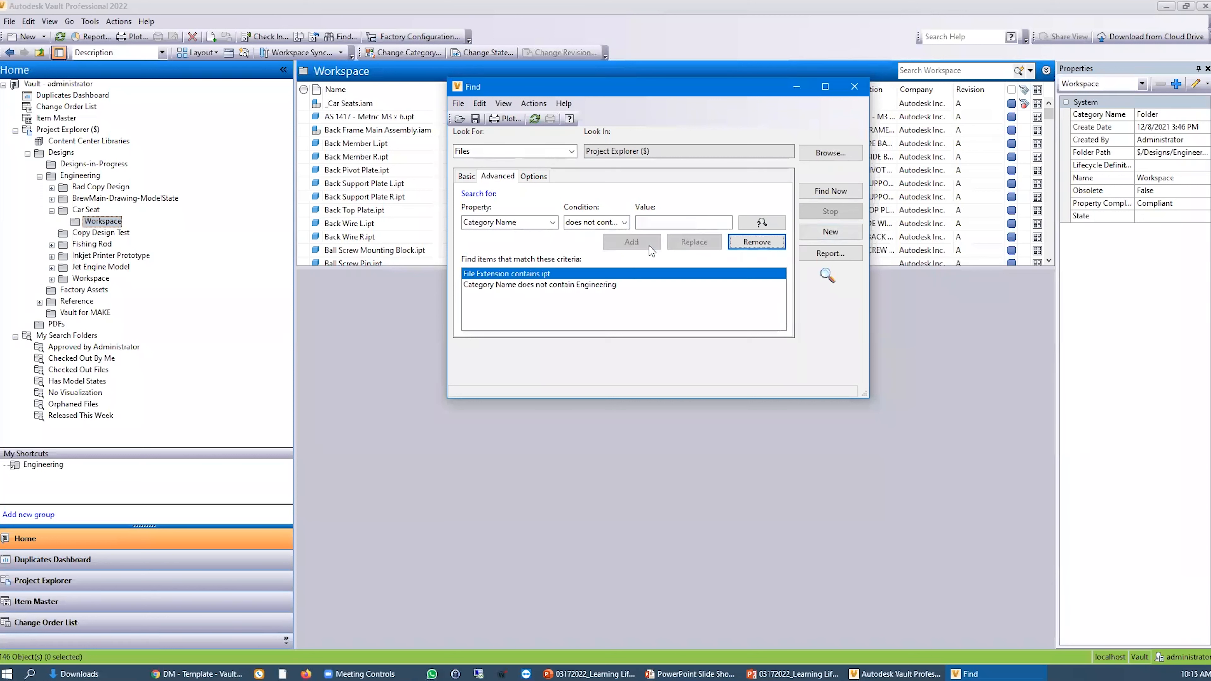
{"action": "left_click", "coordinate": [814, 193]}
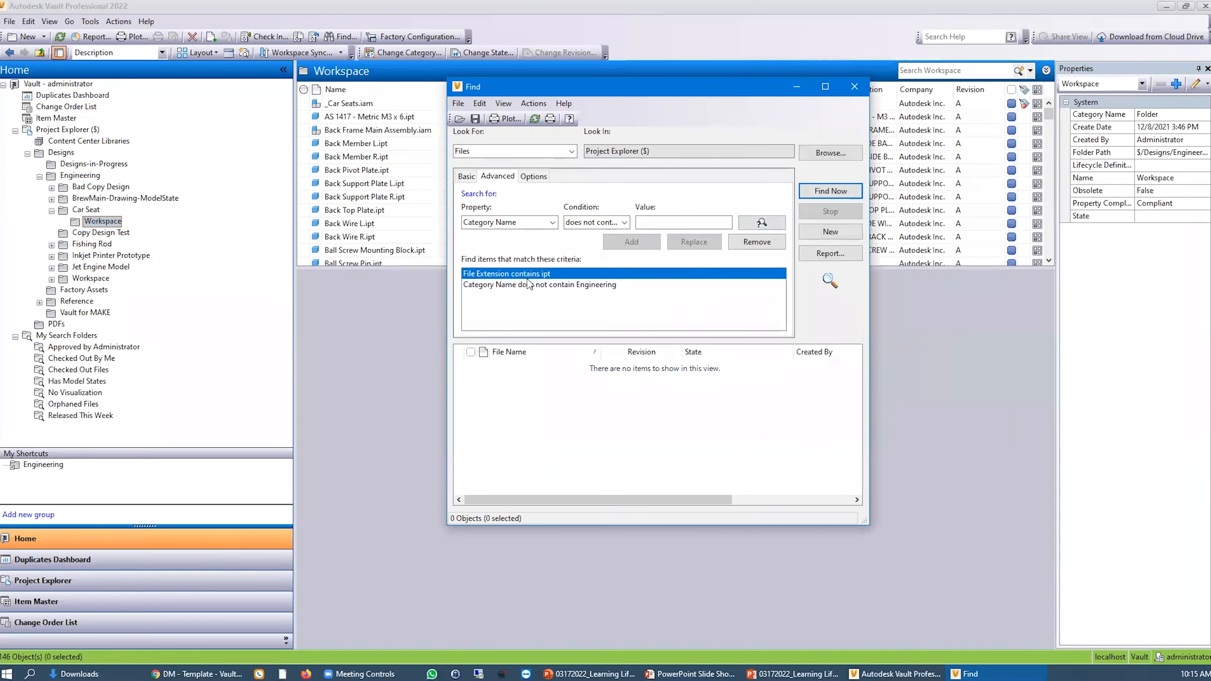
{"action": "left_click", "coordinate": [551, 285]}
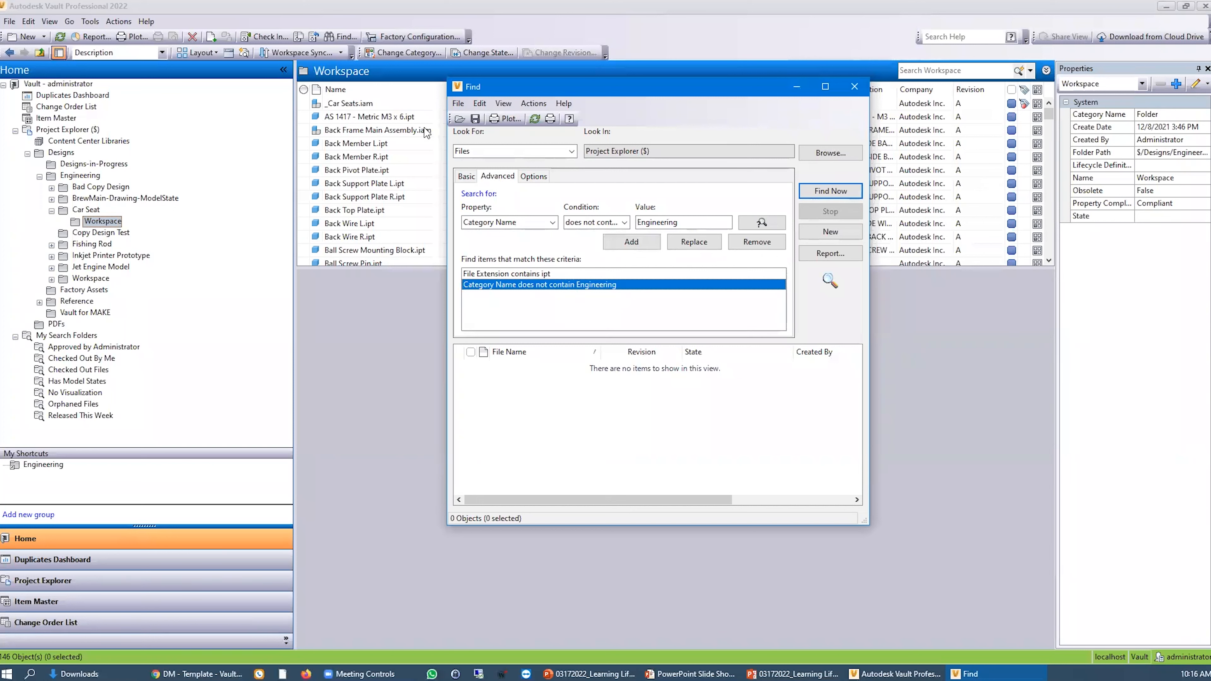
- Save the search as a folder named IPTs to Process, close the search window and open that folder
{"action": "left_click", "coordinate": [475, 118]}
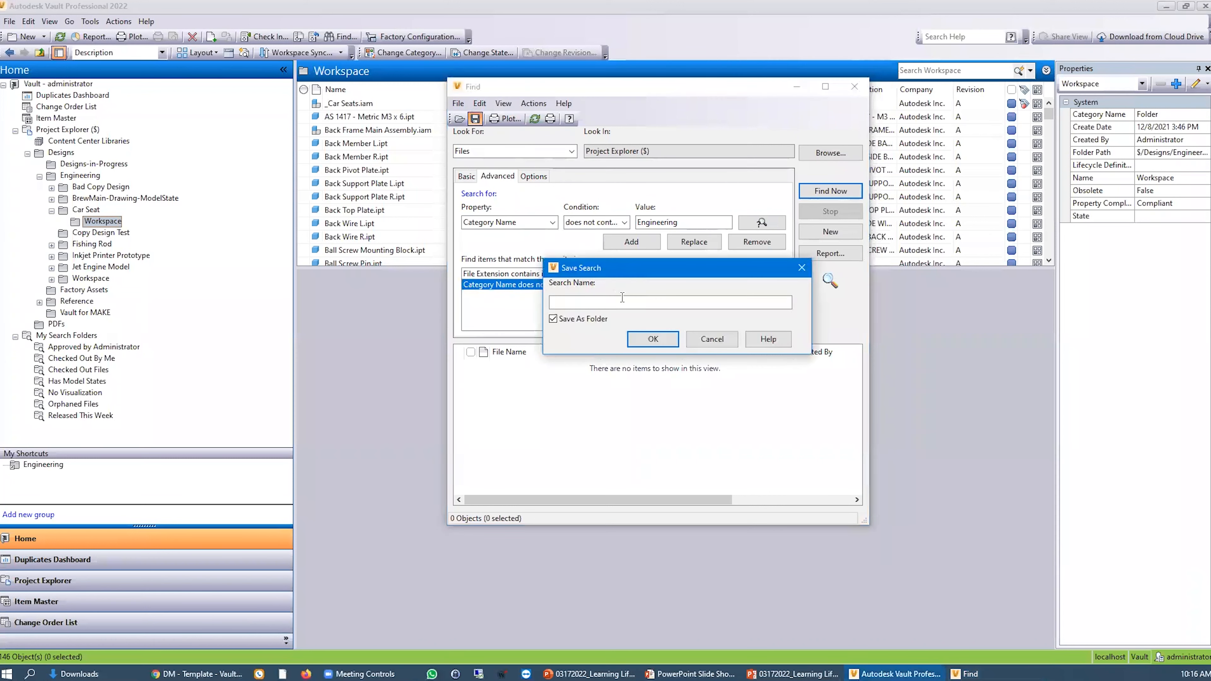
{"action": "type", "text": "IPTs to Process"}
{"action": "left_click", "coordinate": [651, 339]}
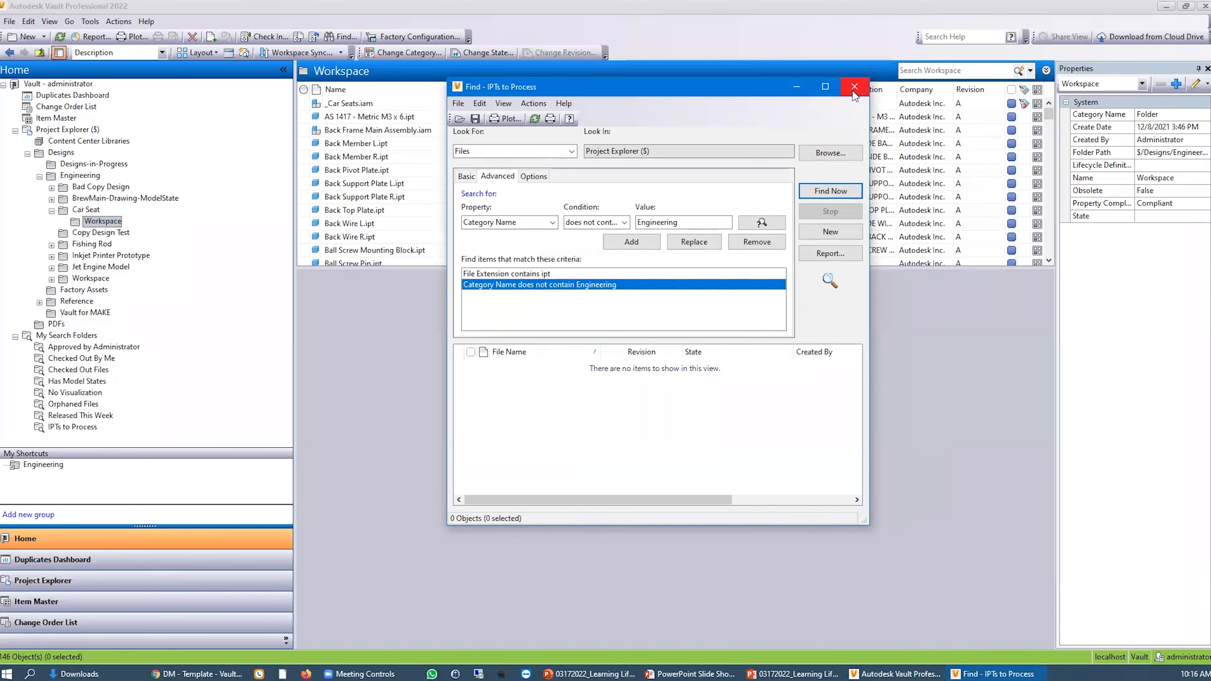
{"action": "left_click", "coordinate": [854, 86]}
{"action": "left_click", "coordinate": [85, 427]}
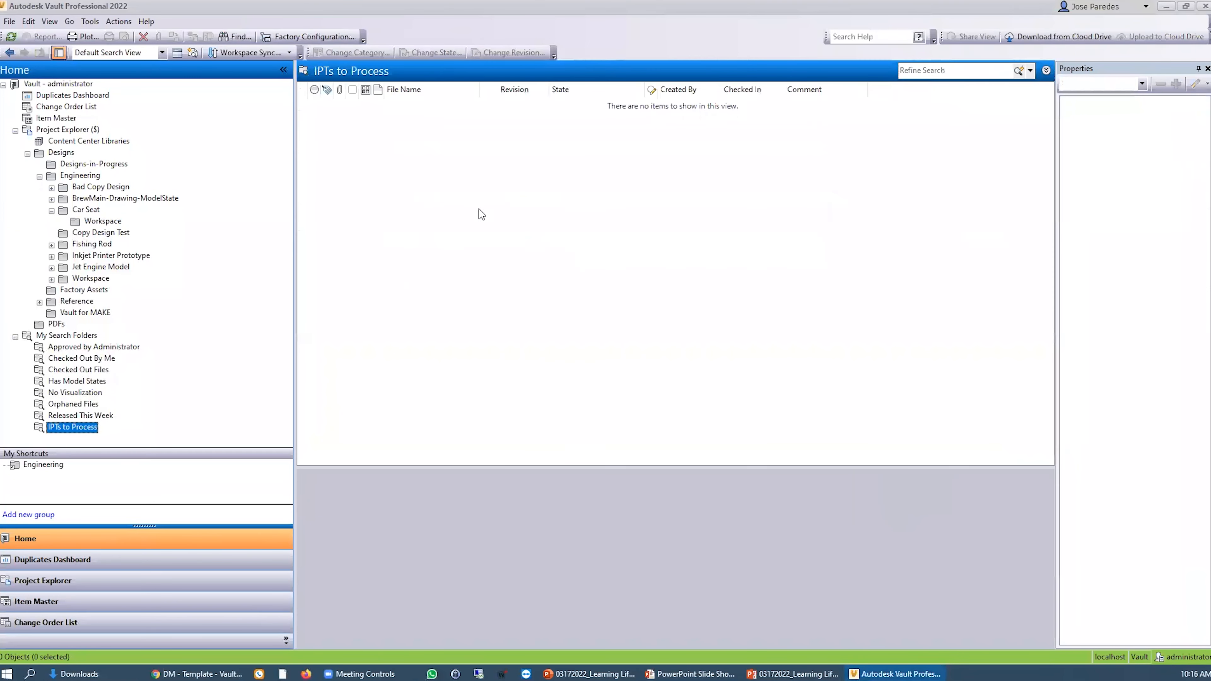
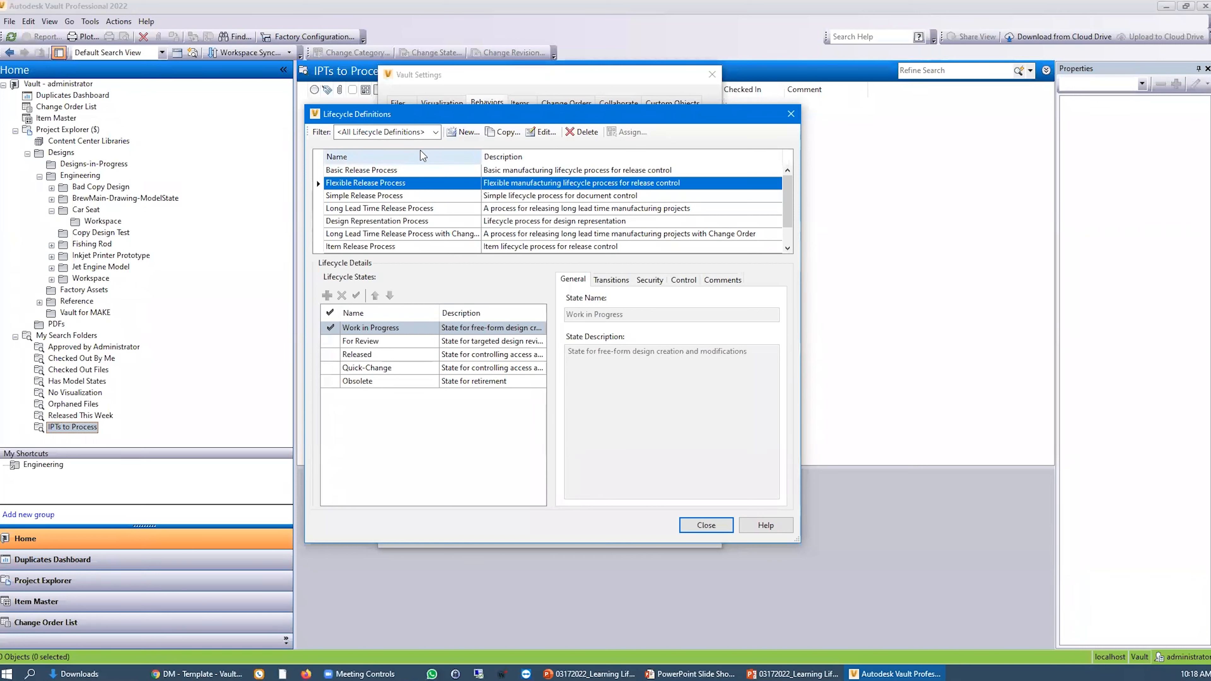
- Open the Flexible Release Process lifecycle definition for editing and switch to the Vault Assessment lifecycle diagram in the Mural browser page
{"action": "left_click", "coordinate": [388, 246]}
{"action": "left_click", "coordinate": [413, 183]}
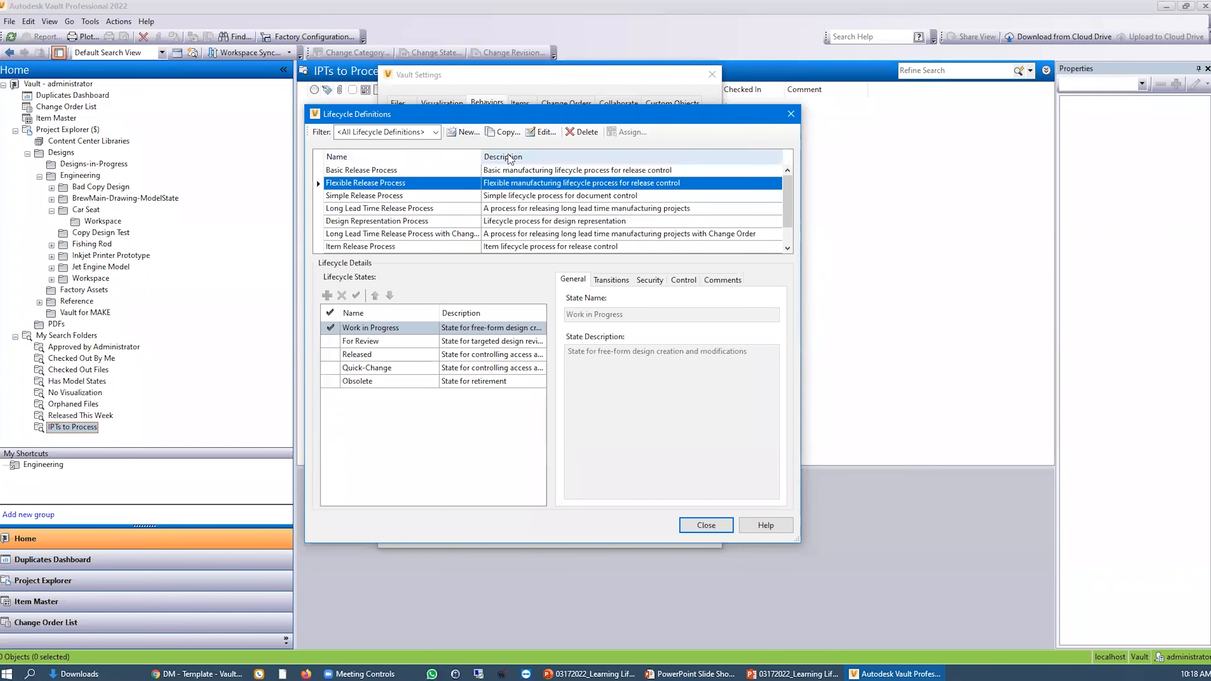
{"action": "left_click", "coordinate": [543, 134]}
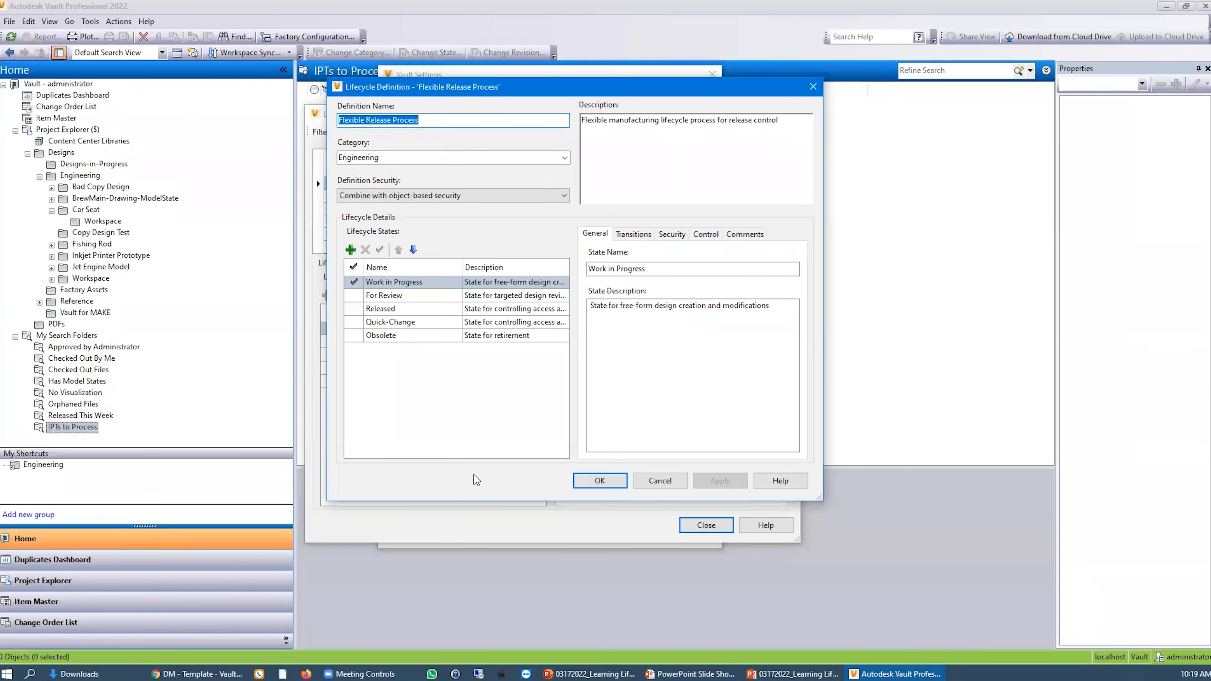
{"action": "left_click", "coordinate": [197, 673]}
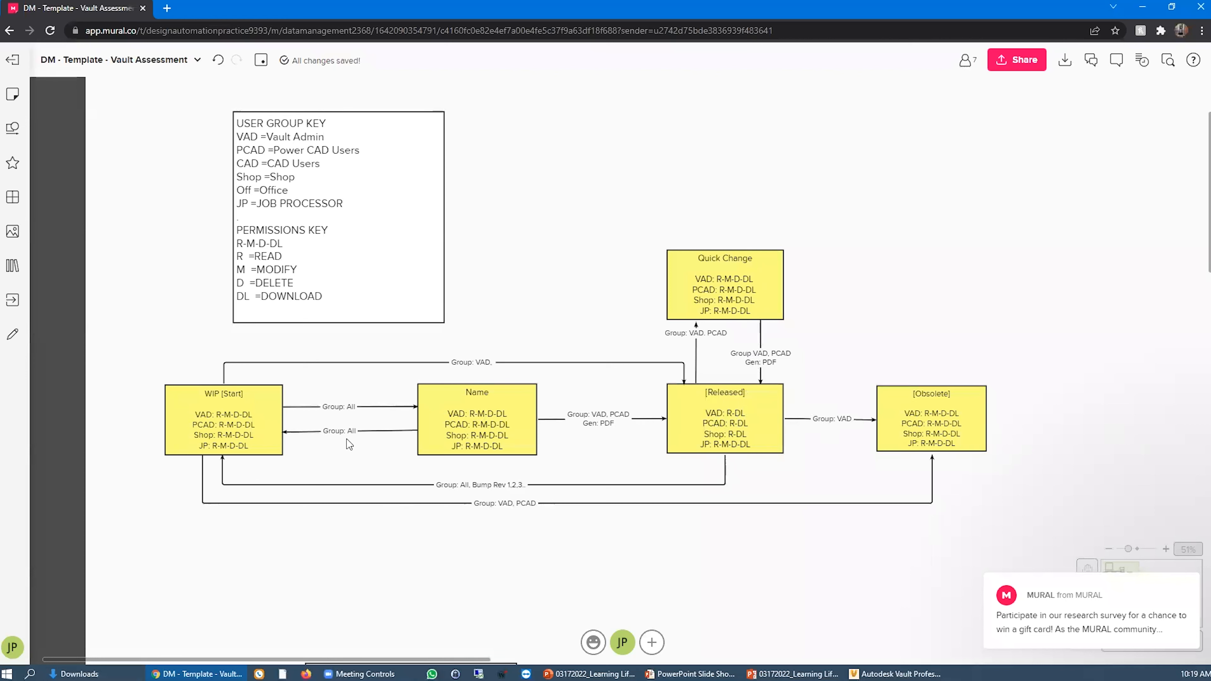
- Delete the return arrow from the Name box to WIP [Start], and select the Group: VAD arrow from WIP [Start] to [Released]
{"action": "left_click", "coordinate": [363, 432]}
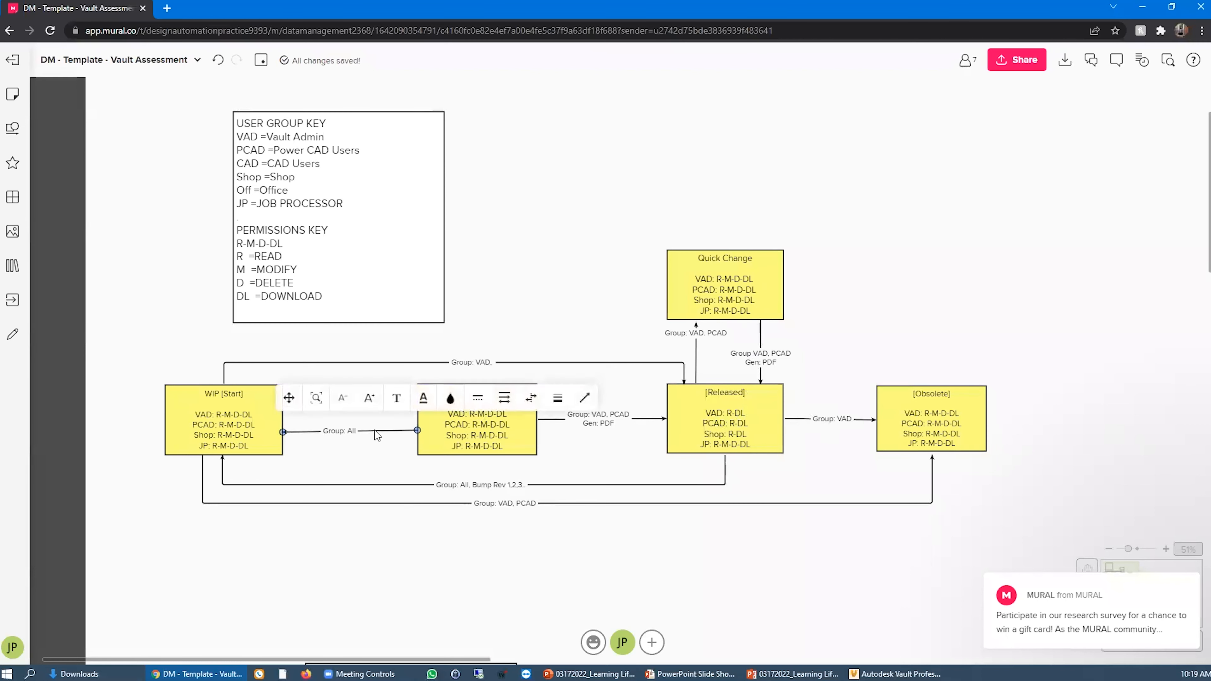
{"action": "key", "text": "Delete"}
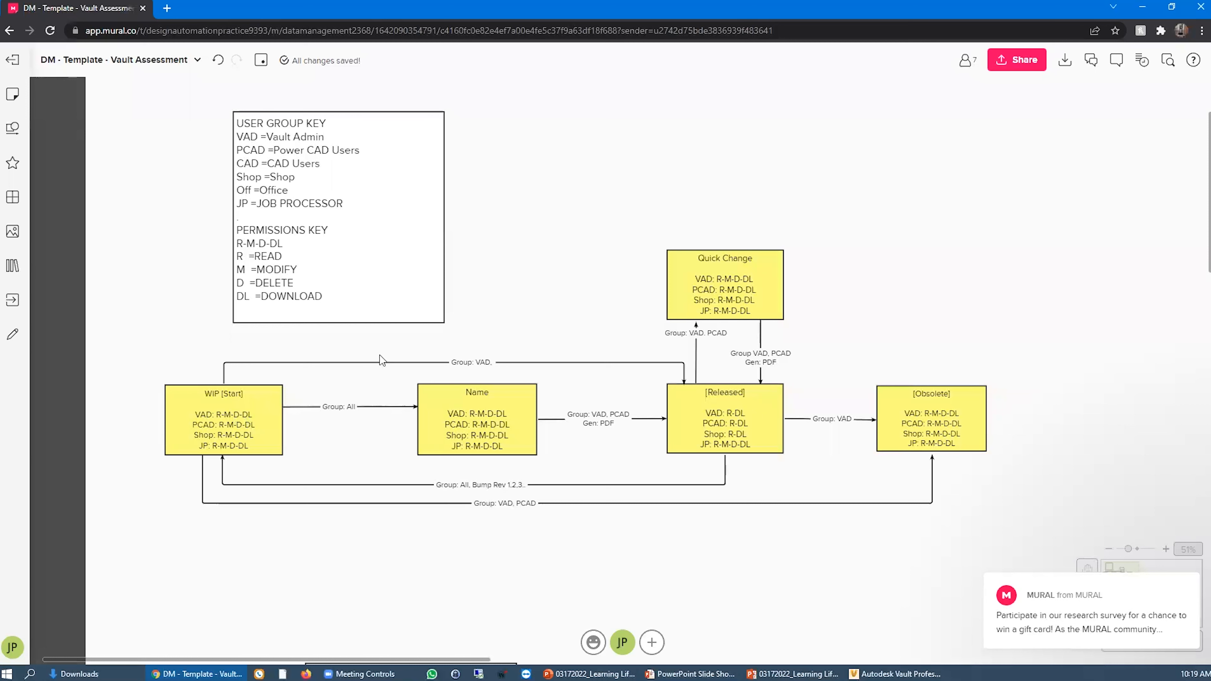
{"action": "left_click", "coordinate": [383, 363]}
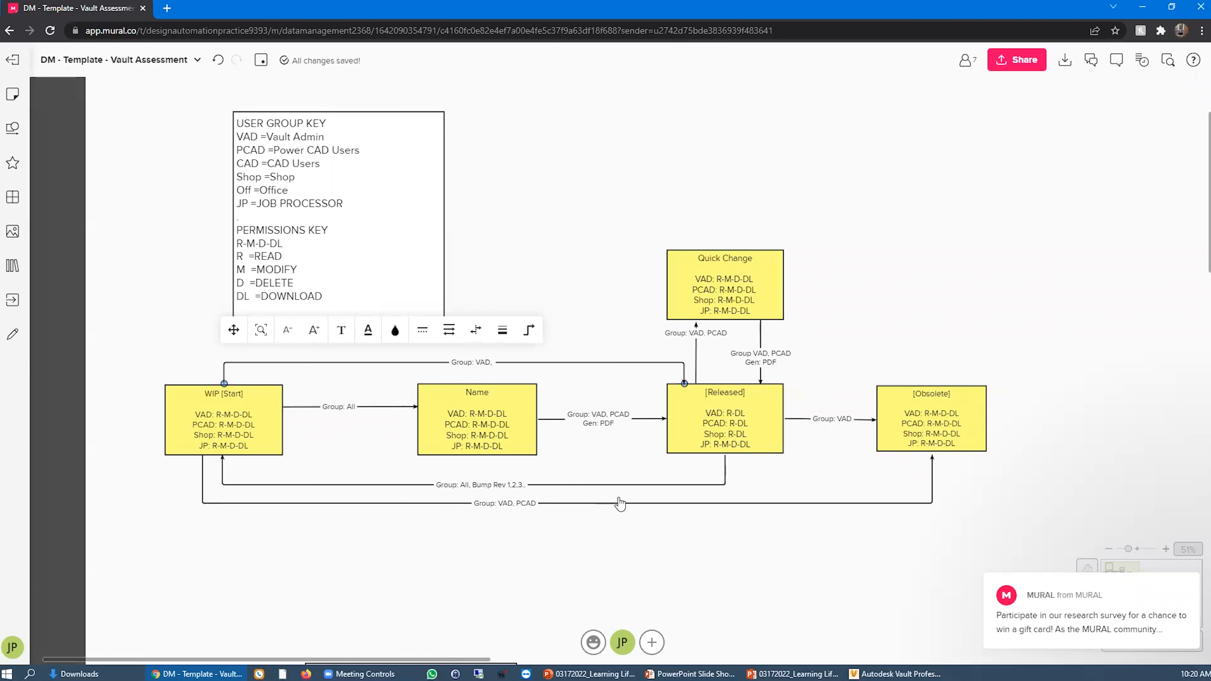
- Switch back to Autodesk Vault, view the For Review and Quick-Change states, and sort the lifecycle states by name in descending order
{"action": "left_click", "coordinate": [895, 674]}
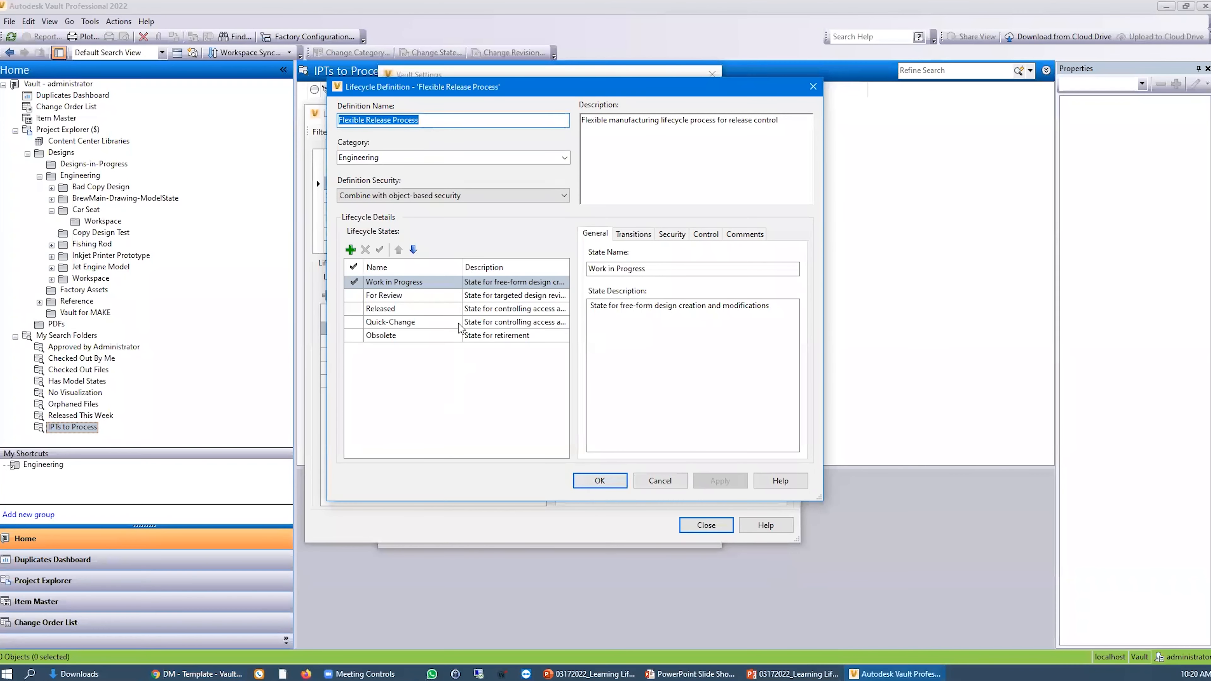
{"action": "left_click", "coordinate": [435, 296]}
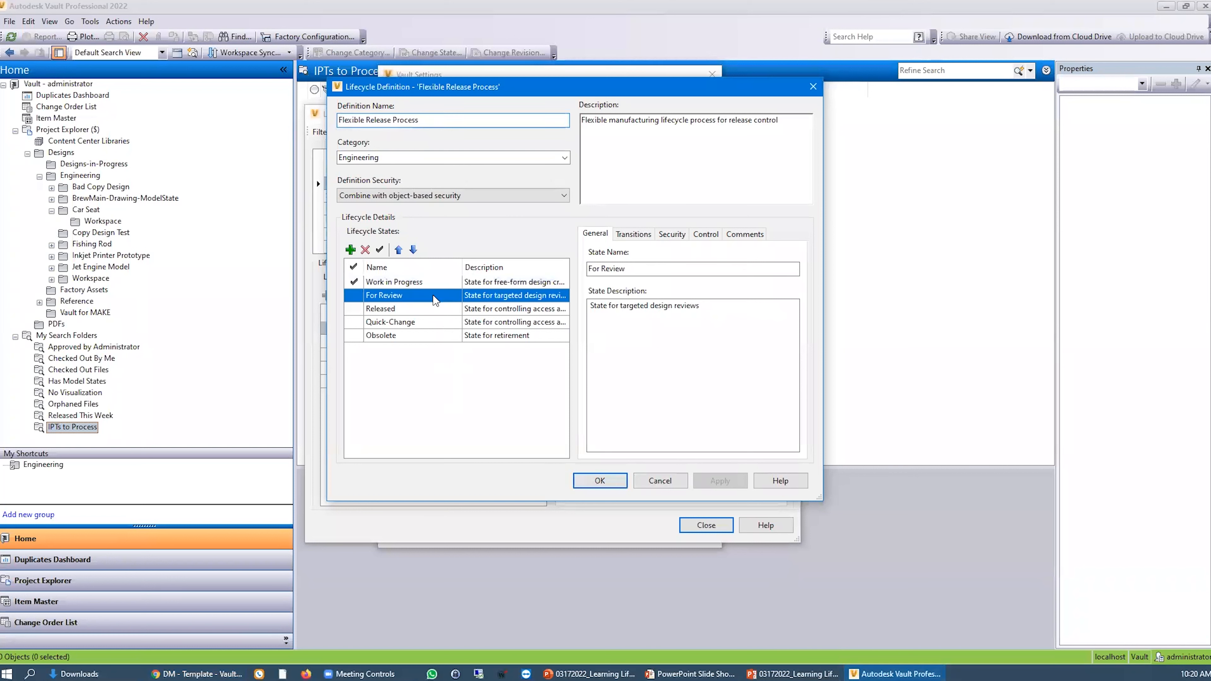
{"action": "left_click", "coordinate": [437, 322]}
{"action": "left_click", "coordinate": [447, 272]}
{"action": "left_click", "coordinate": [435, 268]}
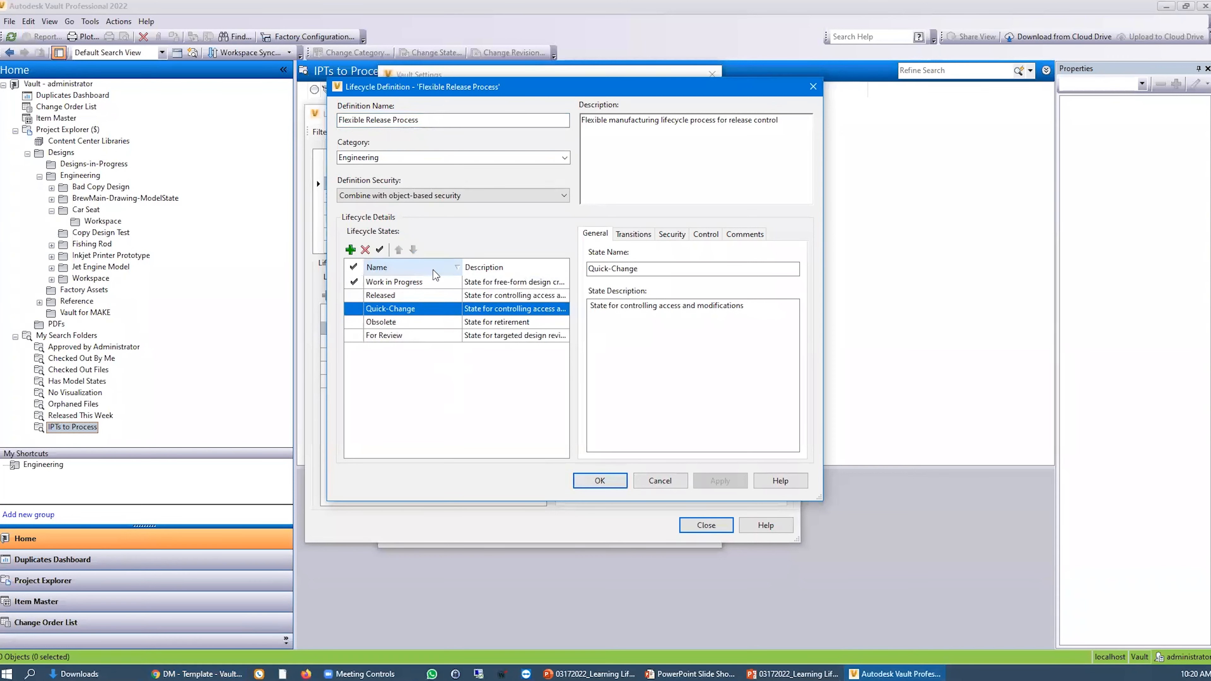
- Examine the security of the Quick-Change to Work in Progress transition and close it without changes
{"action": "left_click", "coordinate": [640, 236]}
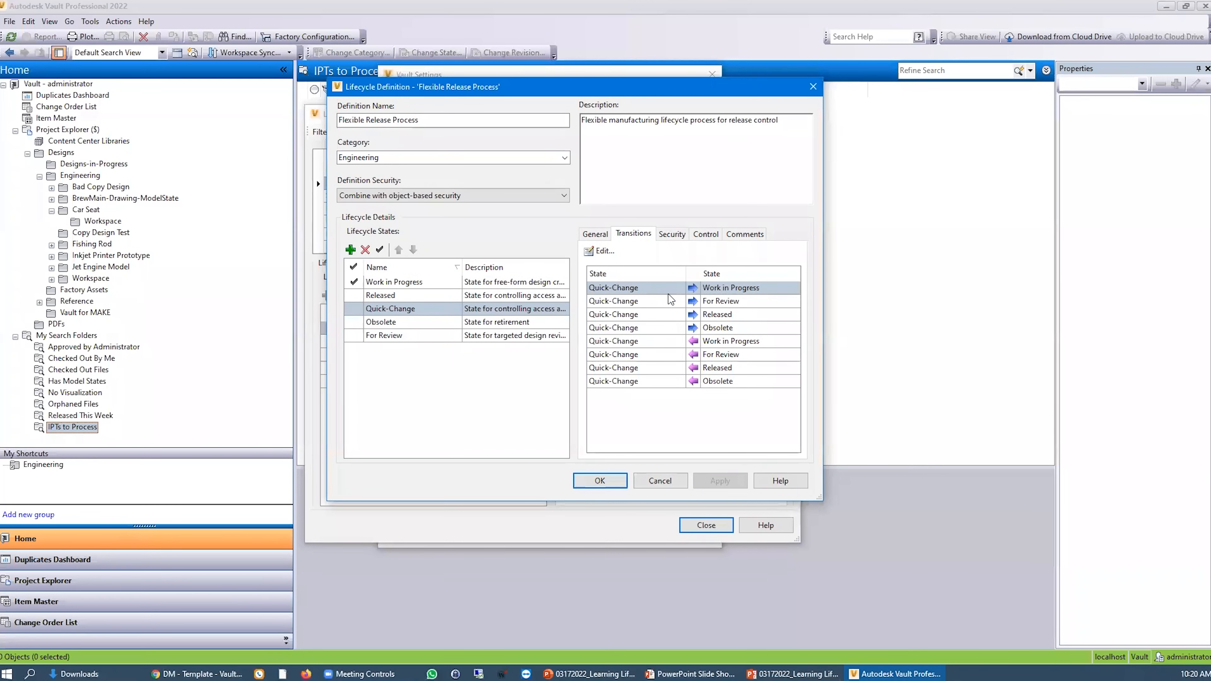
{"action": "left_click", "coordinate": [649, 288]}
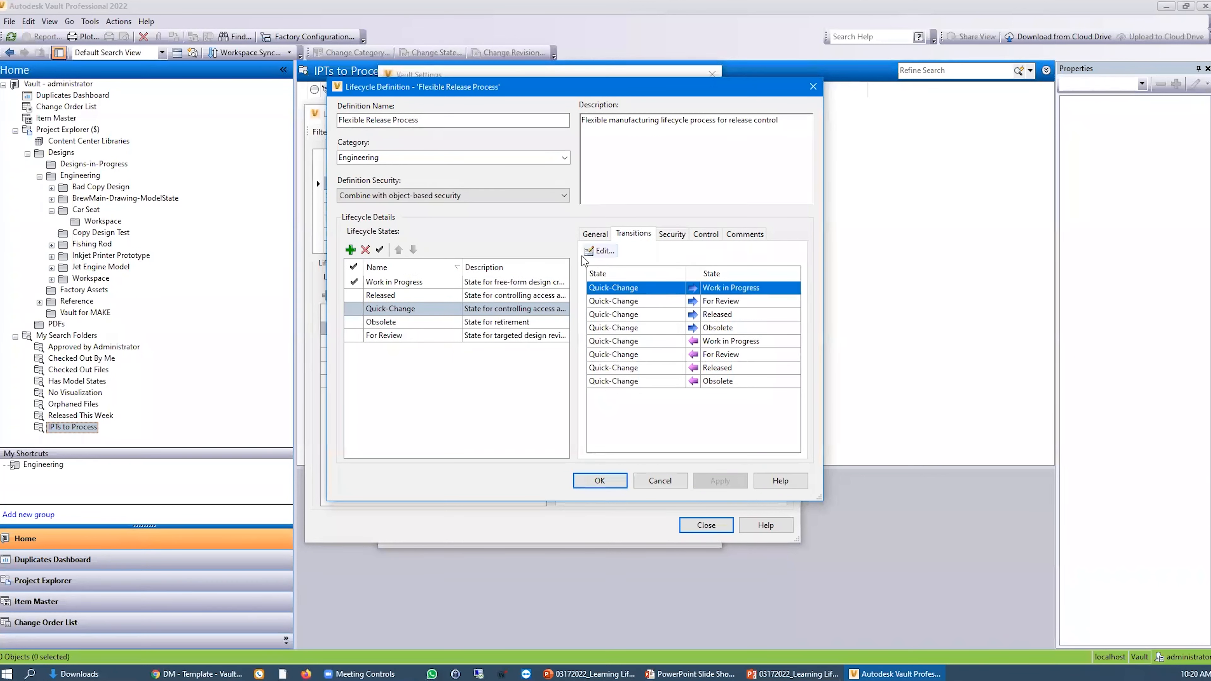
{"action": "left_click", "coordinate": [610, 257]}
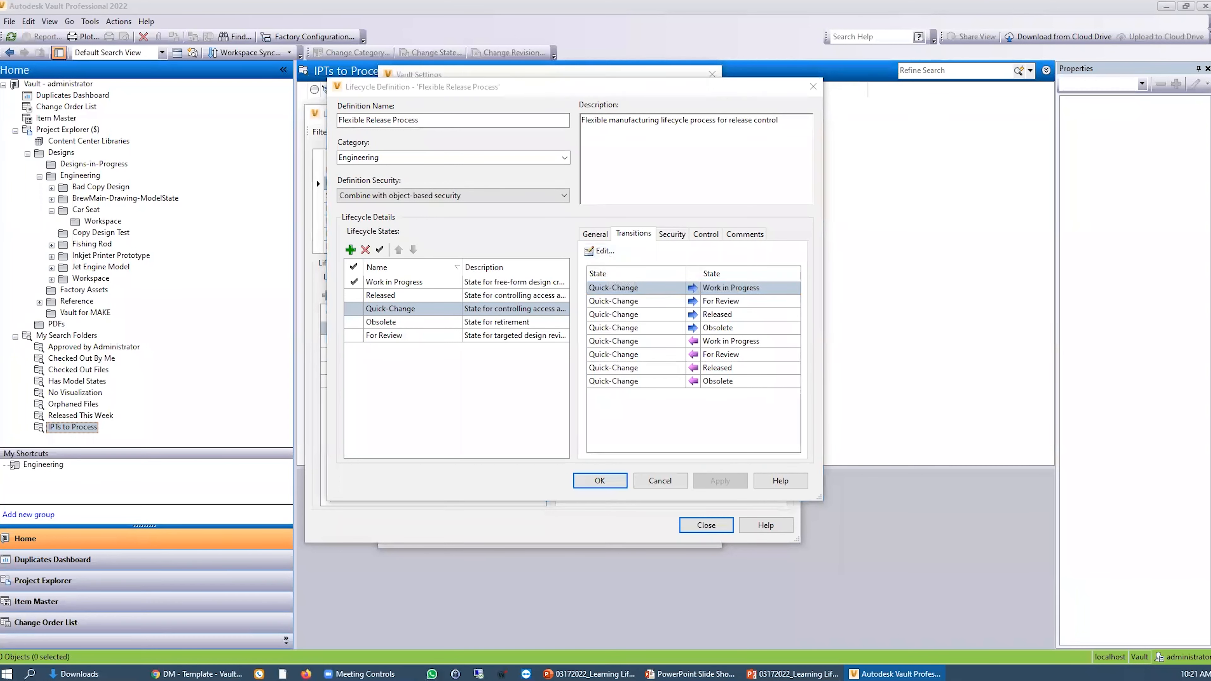
{"action": "left_click", "coordinate": [506, 306]}
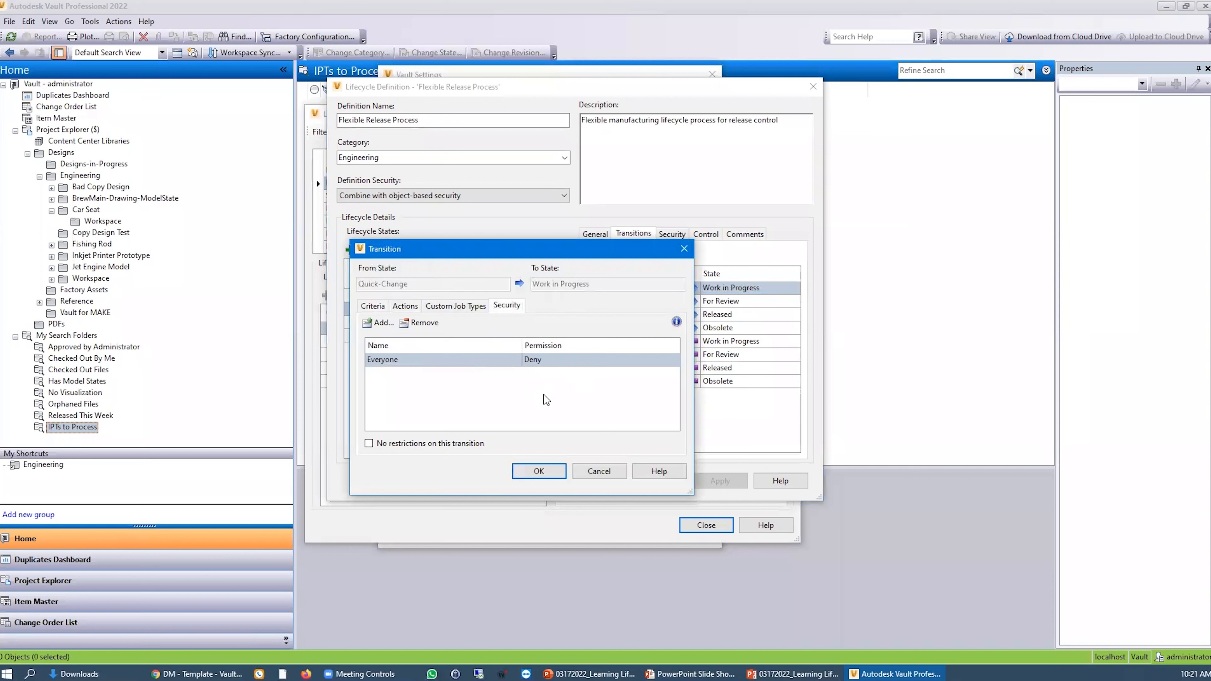
{"action": "left_click", "coordinate": [621, 476]}
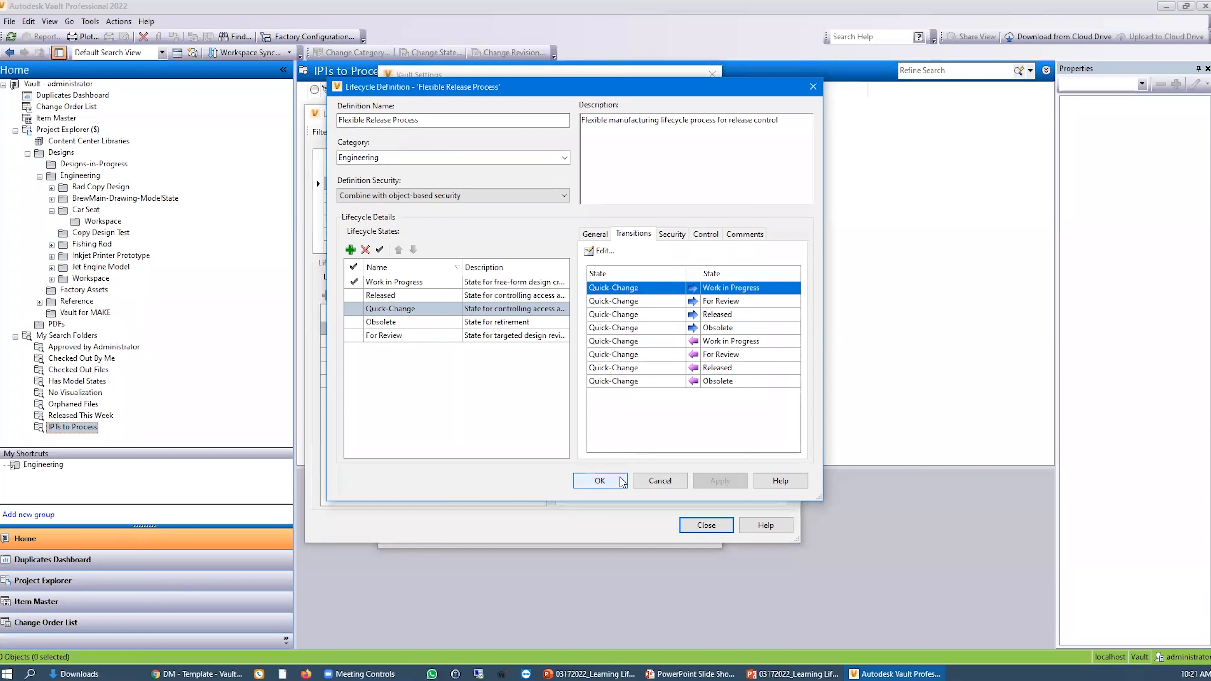
- Examine the security of the Quick-Change to For Review transition and close it without changes
{"action": "left_click", "coordinate": [638, 304]}
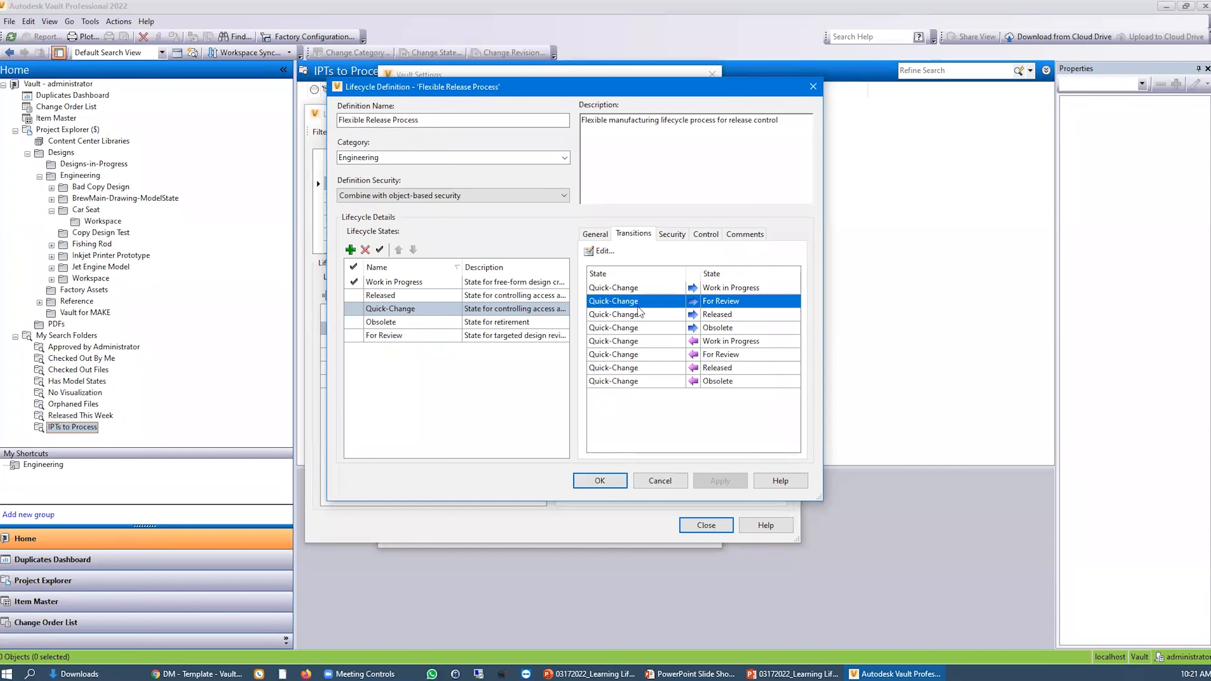
{"action": "left_click", "coordinate": [604, 251]}
{"action": "left_click", "coordinate": [506, 305]}
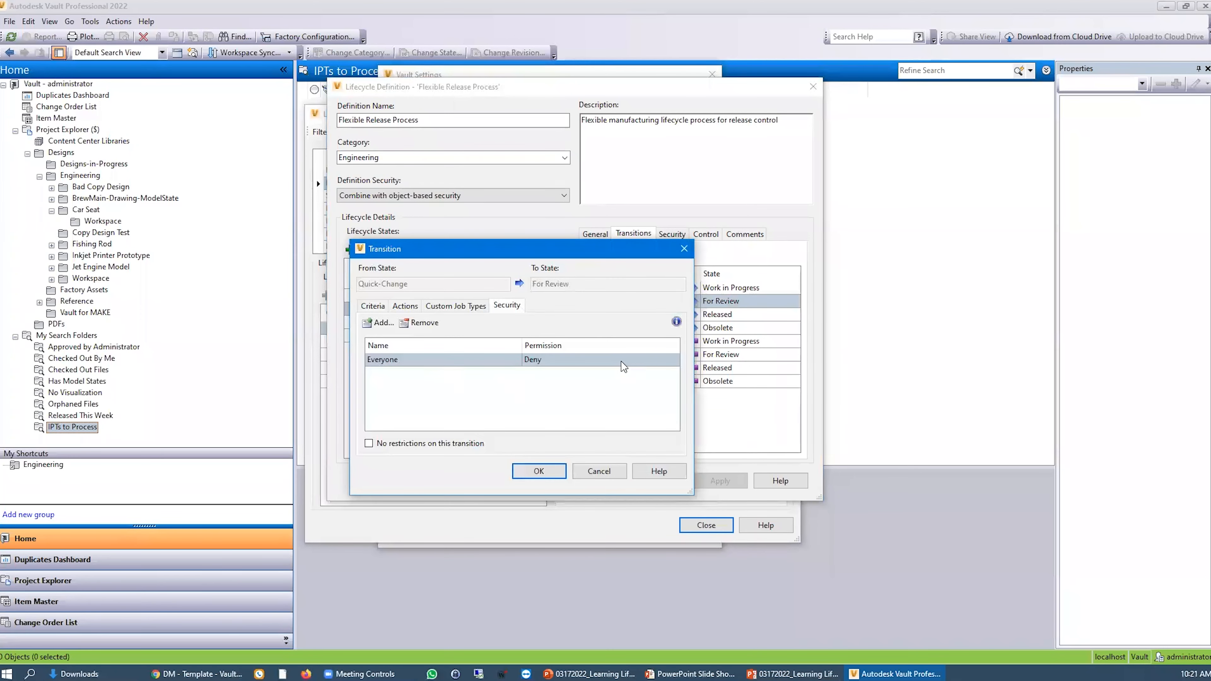
{"action": "left_click", "coordinate": [599, 471]}
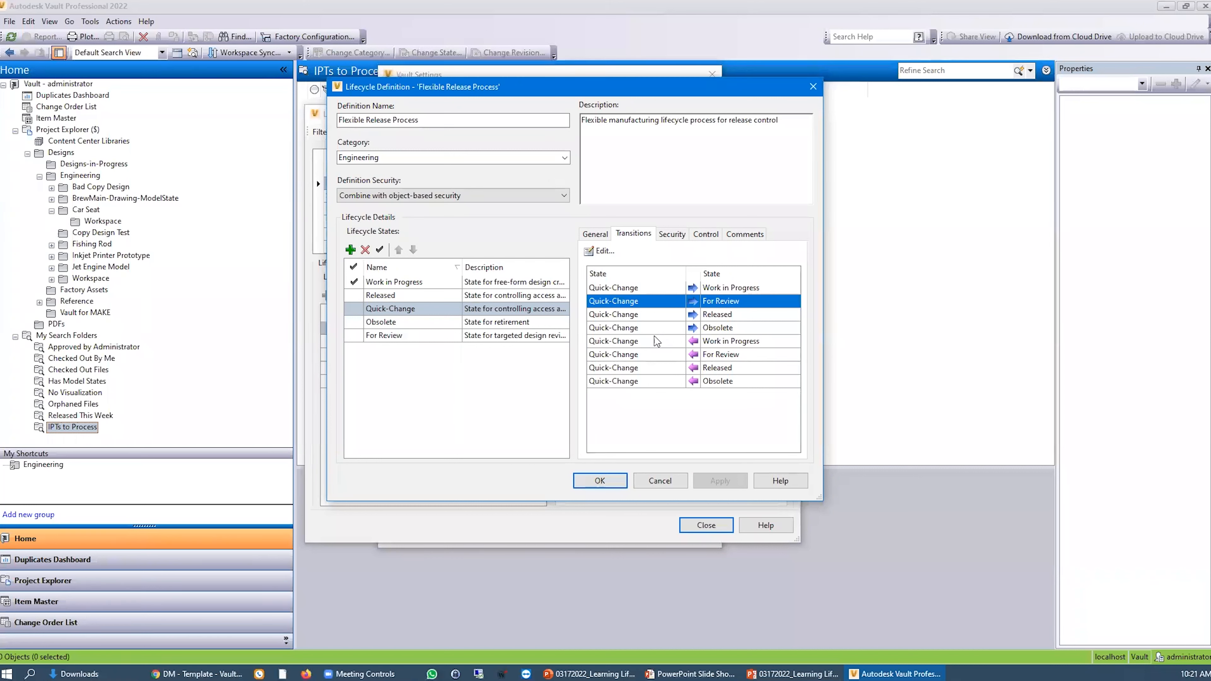
- Examine the security of the incoming Work in Progress transition listed for the Quick-Change state, and close it without changes
{"action": "left_click", "coordinate": [654, 341]}
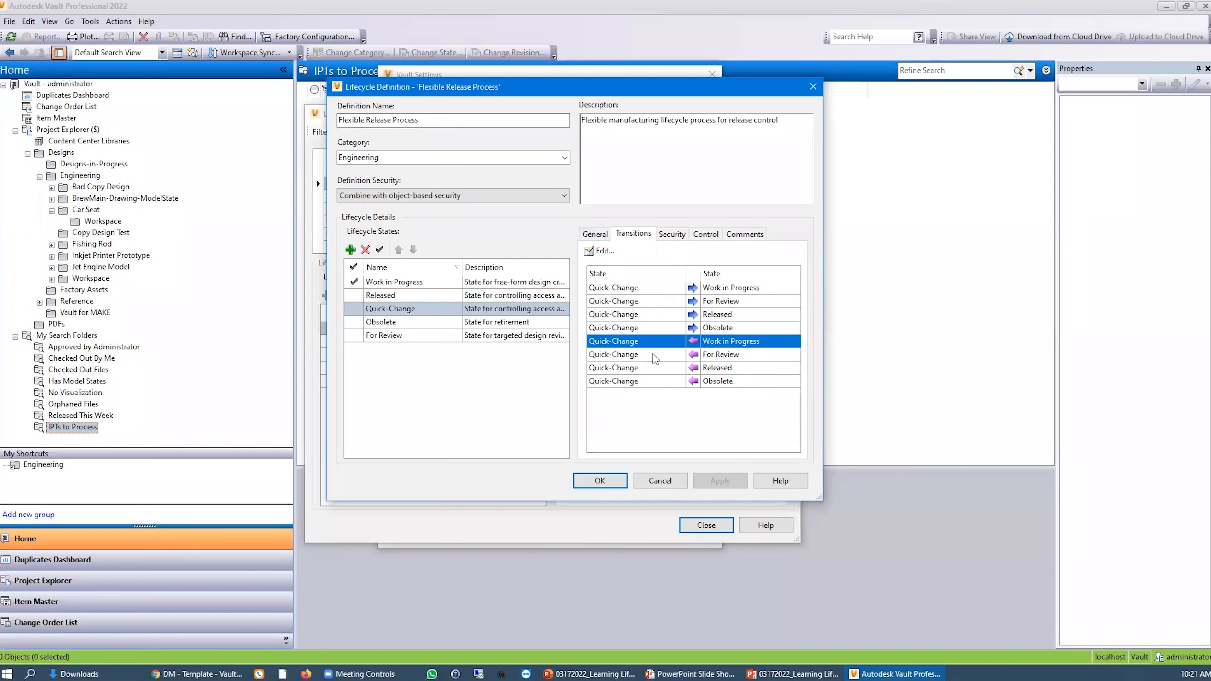
{"action": "left_click", "coordinate": [601, 250]}
{"action": "left_click", "coordinate": [506, 305]}
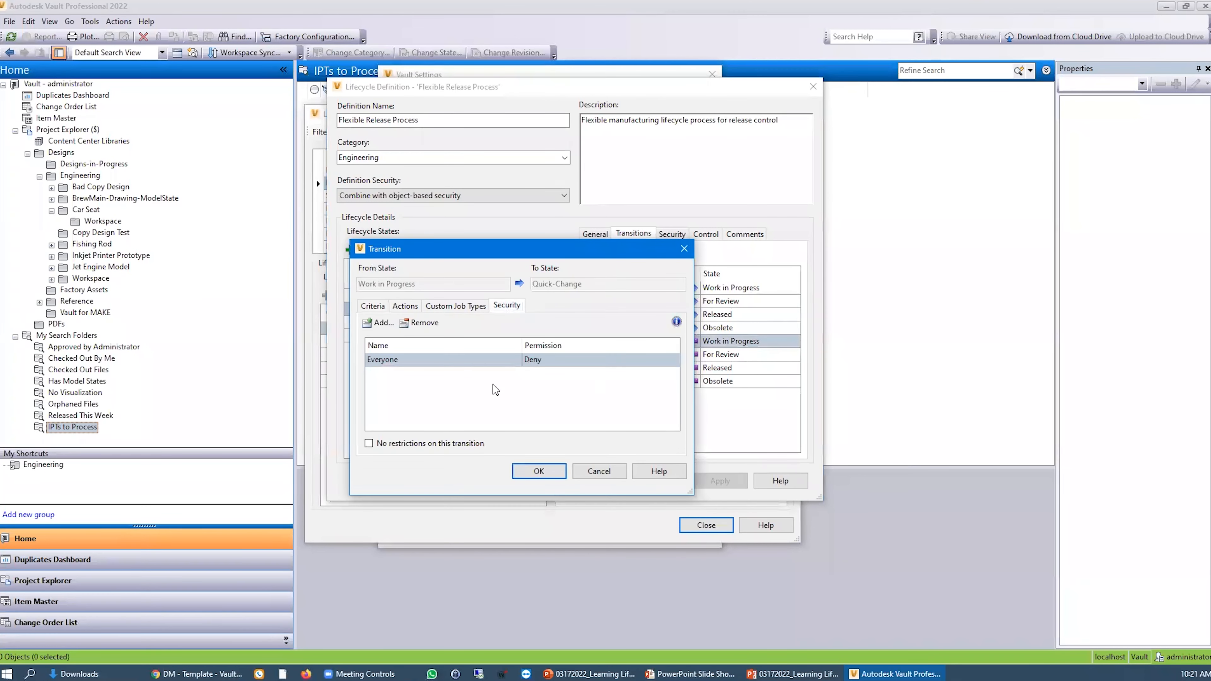
{"action": "left_click", "coordinate": [611, 472]}
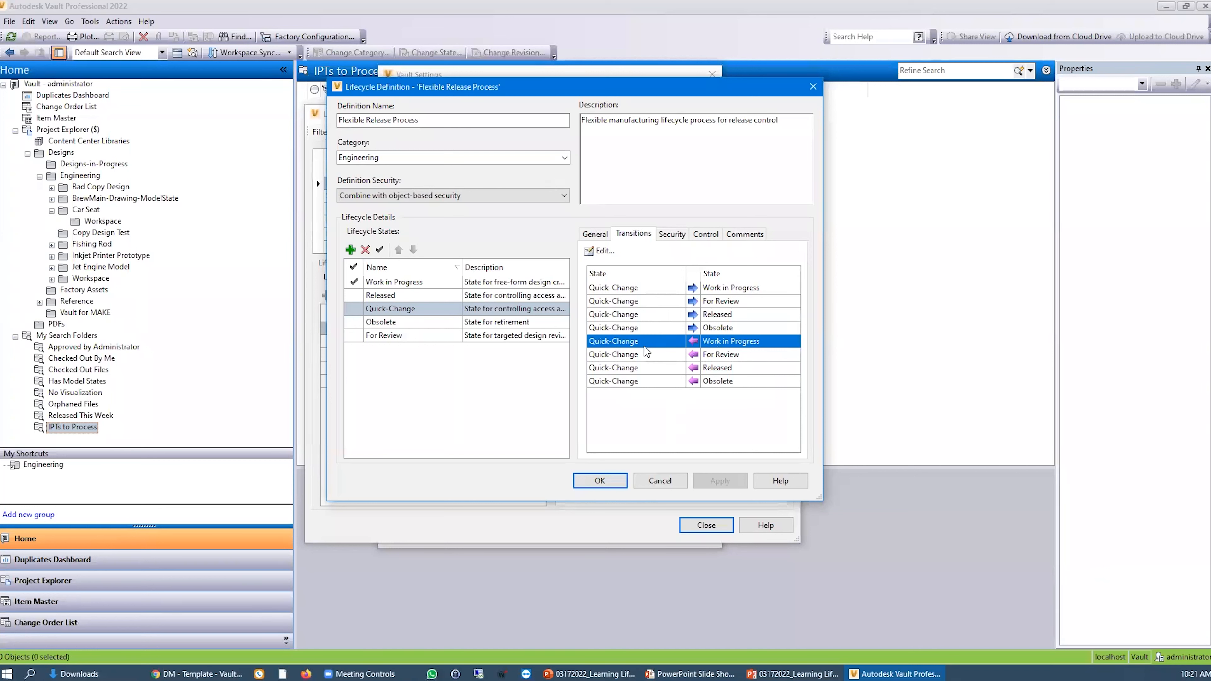
- Among the Work in Progress state's transitions, examine the security of the outgoing one to Quick-Change and close it without changes
{"action": "left_click", "coordinate": [434, 282]}
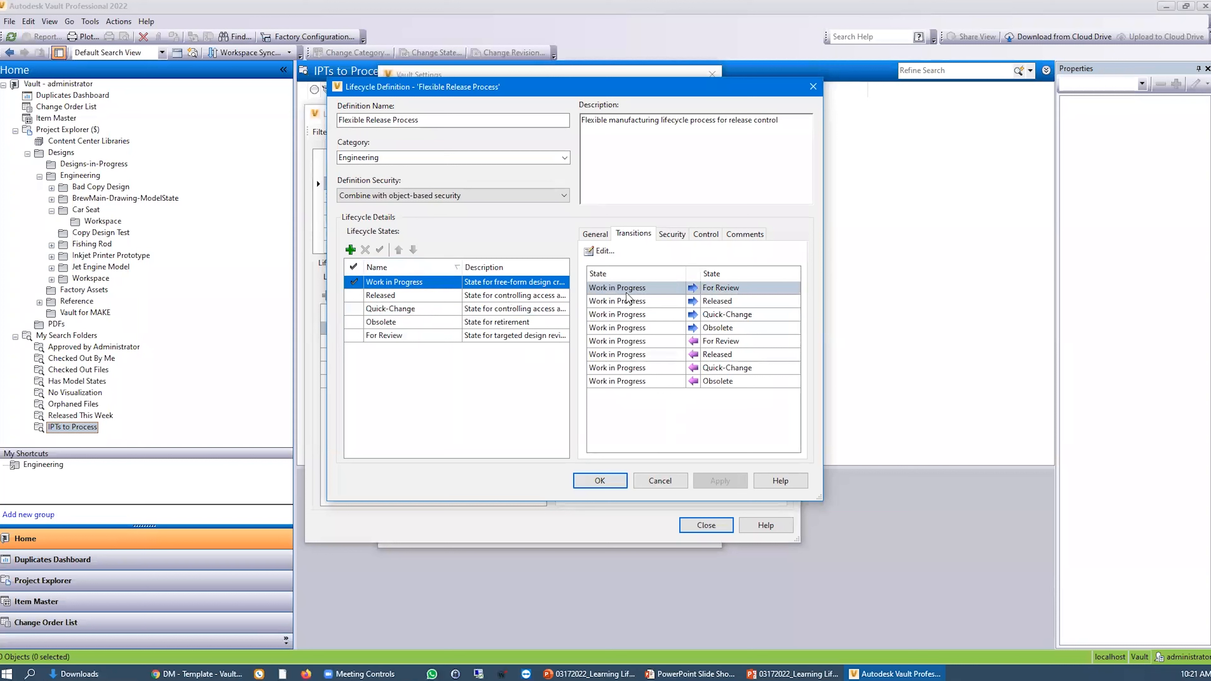
{"action": "left_click", "coordinate": [635, 317]}
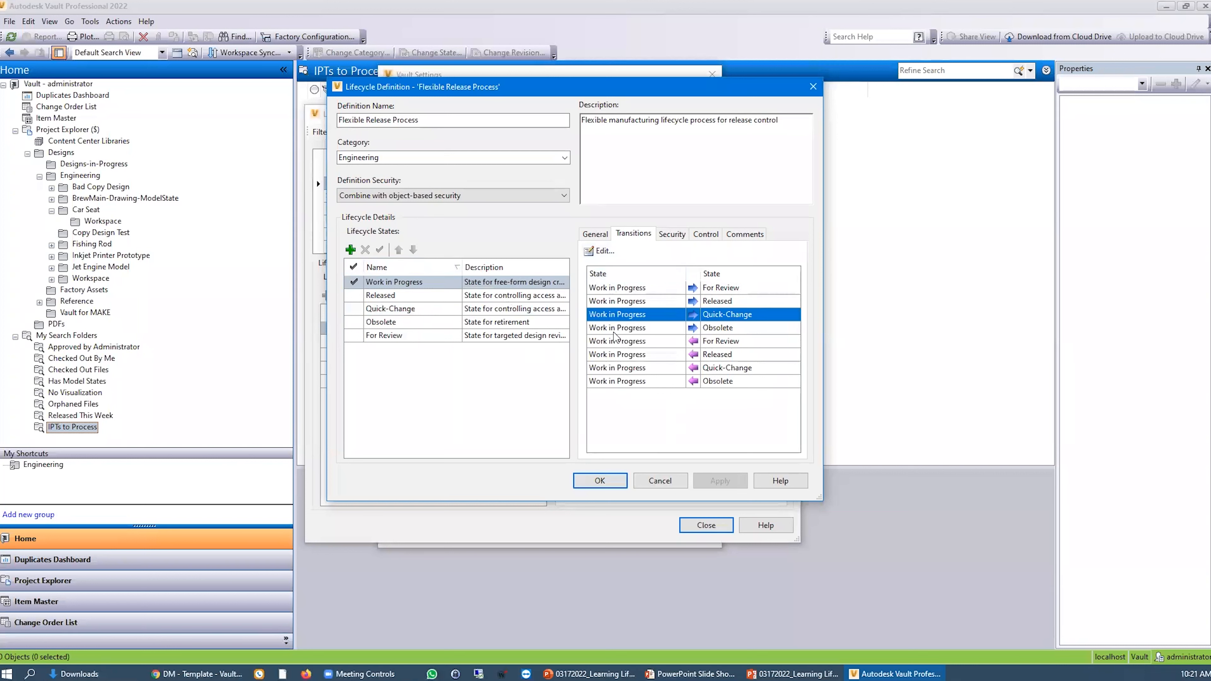
{"action": "left_click", "coordinate": [594, 257]}
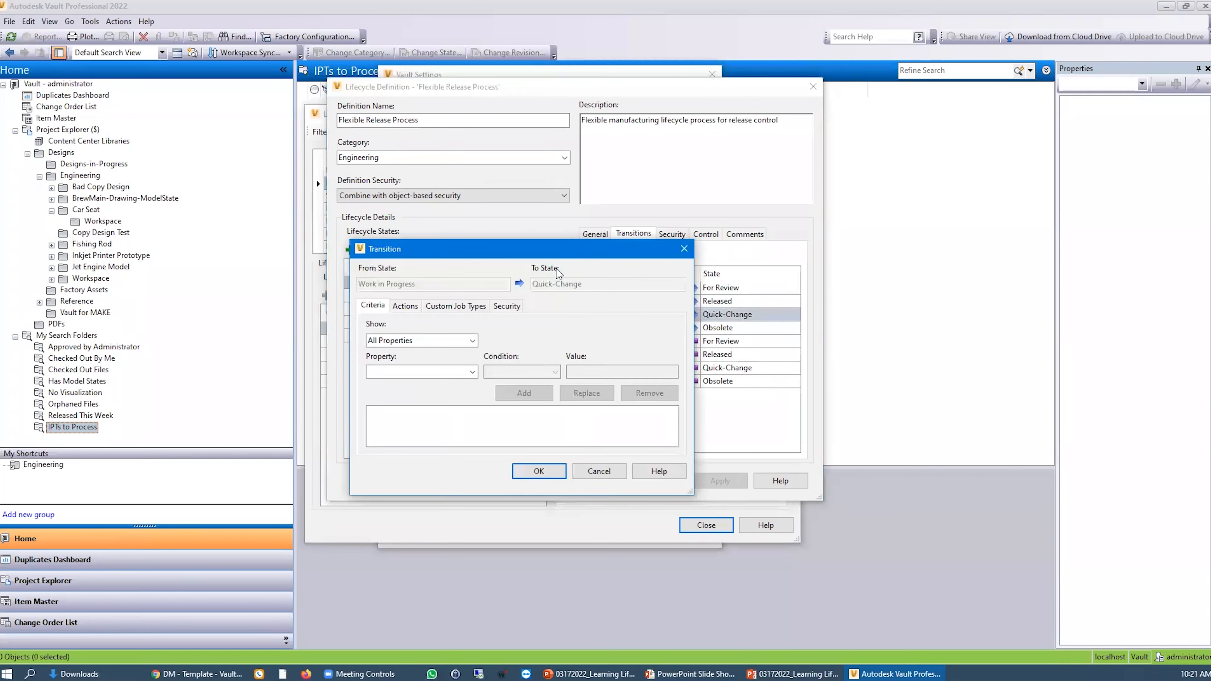
{"action": "left_click", "coordinate": [509, 305]}
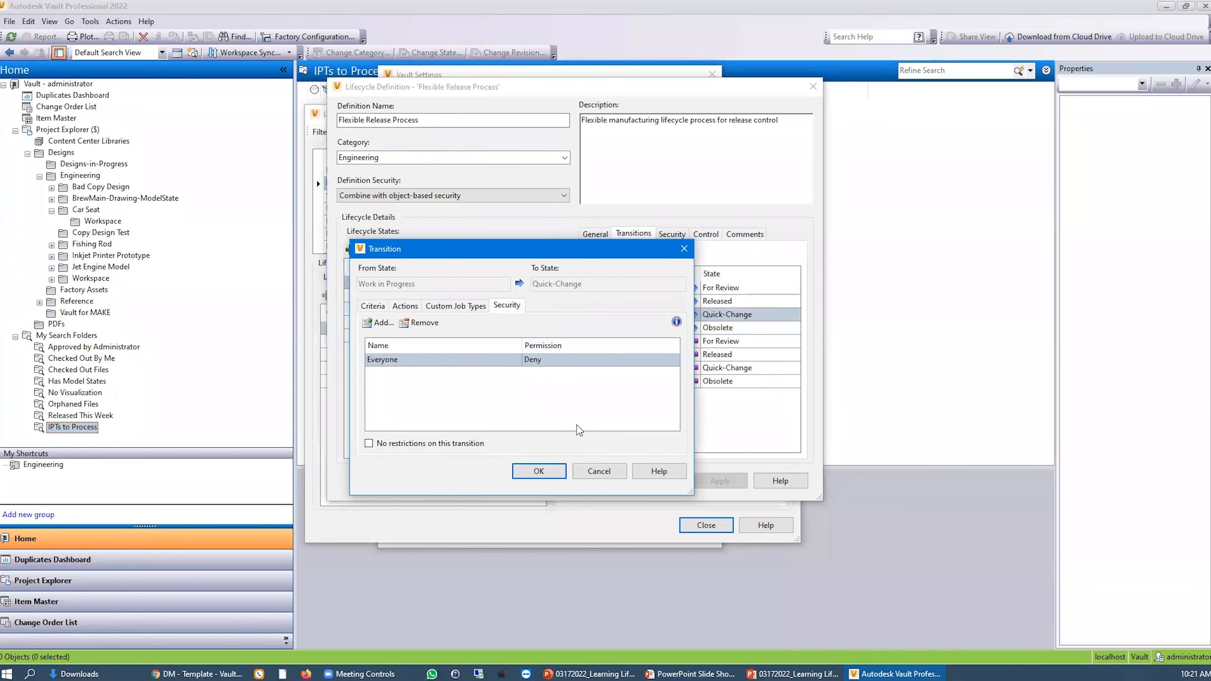
{"action": "left_click", "coordinate": [596, 471]}
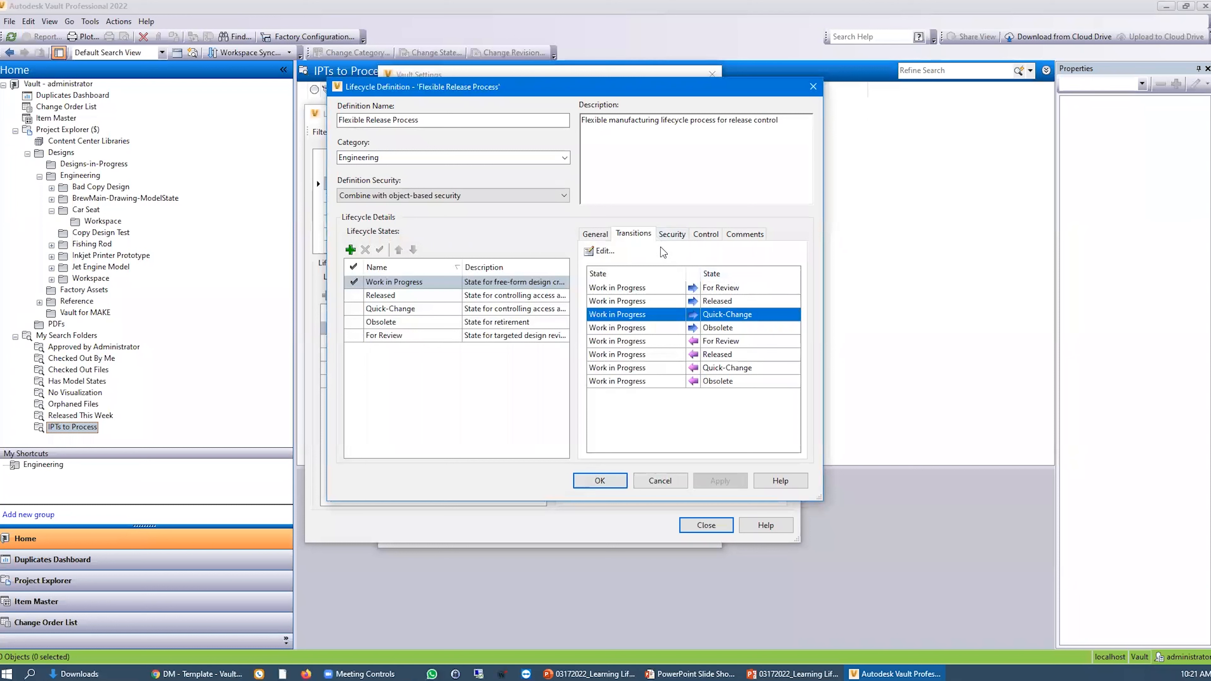
- Add the third user in the available members list to the Work in Progress state's security
{"action": "left_click", "coordinate": [678, 236]}
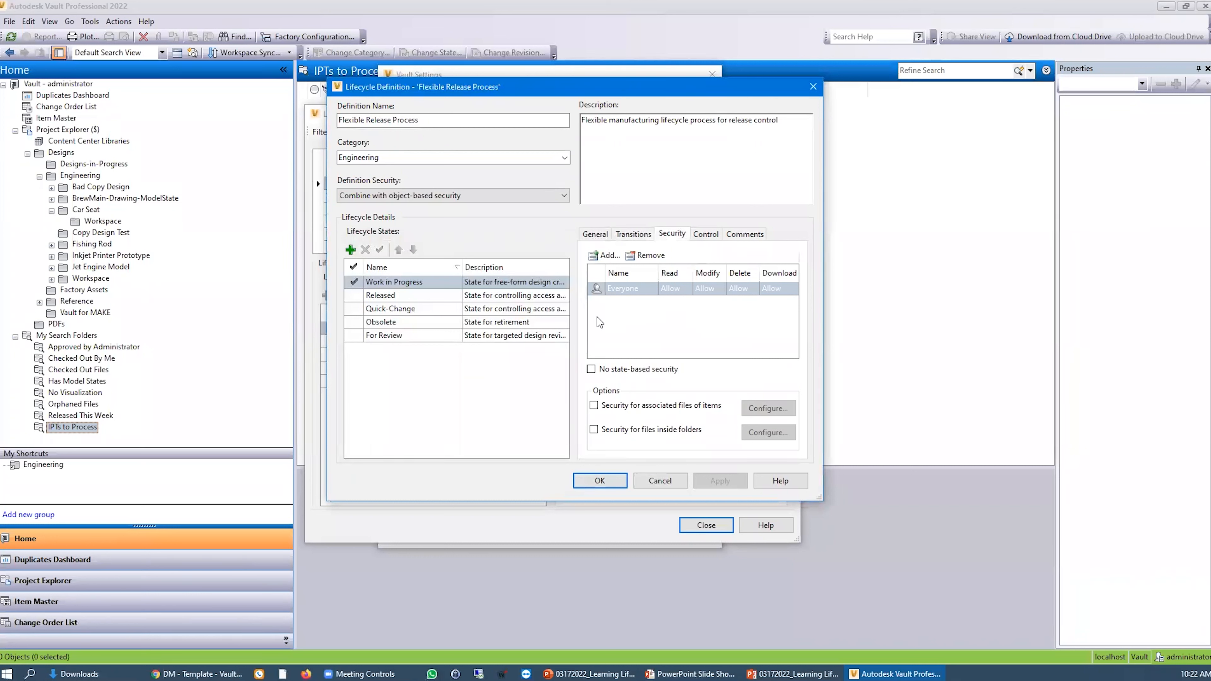
{"action": "left_click", "coordinate": [605, 256]}
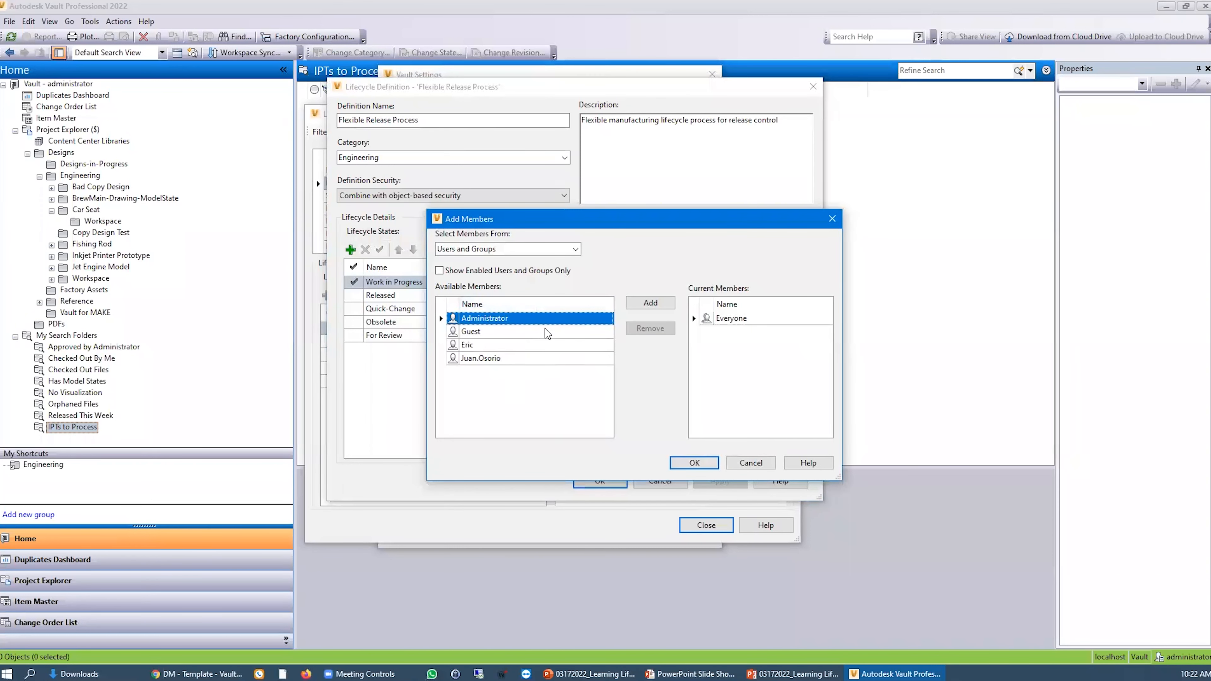
{"action": "double_click", "coordinate": [492, 346]}
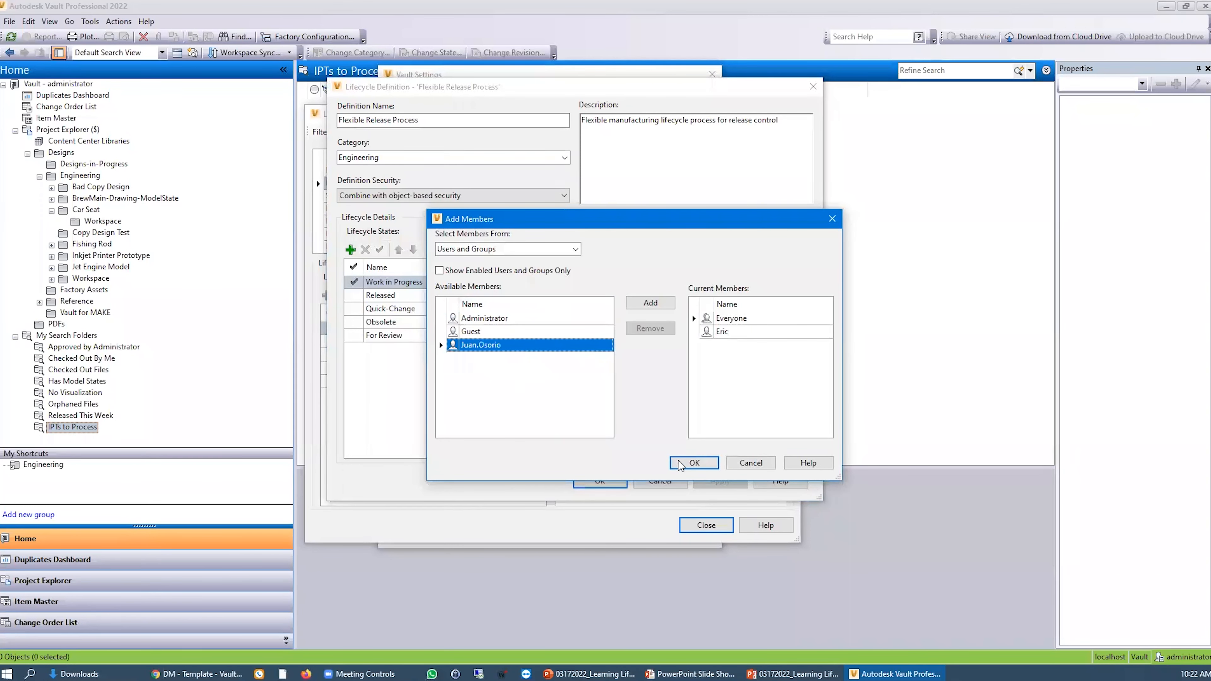
{"action": "left_click", "coordinate": [682, 464]}
- Try Deny for the added user's Delete permission, and finally set both Delete and Modify to Allow
{"action": "left_click", "coordinate": [743, 303]}
{"action": "left_click", "coordinate": [738, 327]}
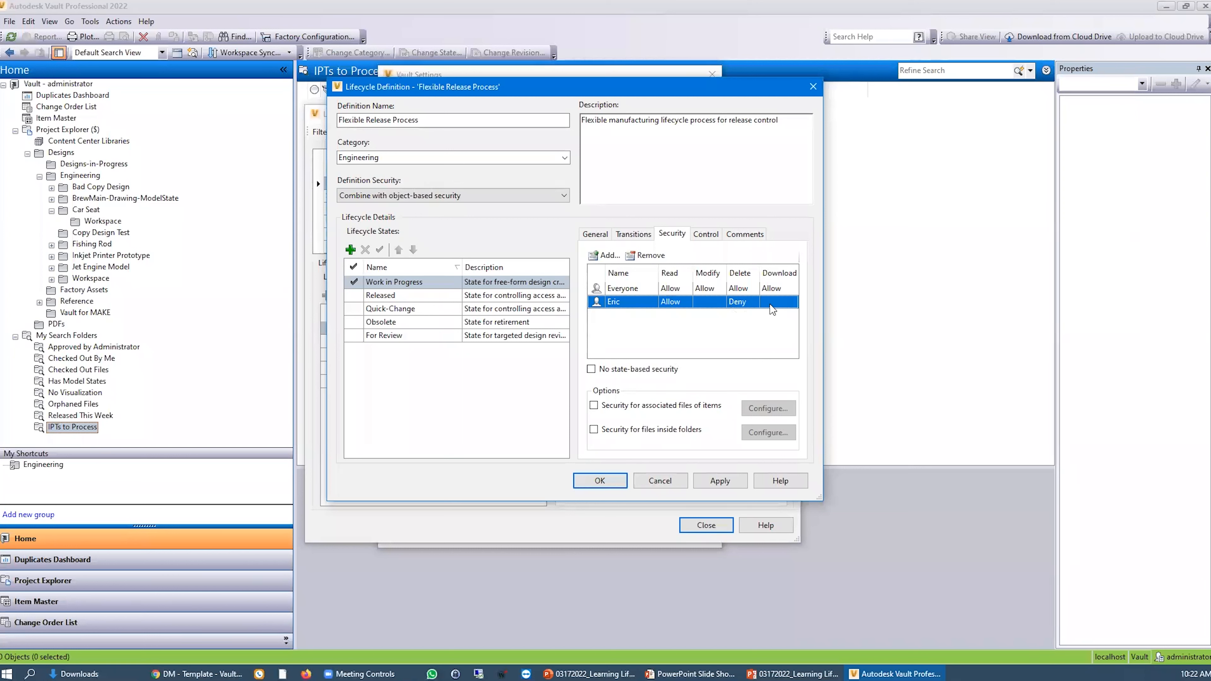
{"action": "left_click", "coordinate": [745, 302]}
{"action": "left_click", "coordinate": [743, 321]}
{"action": "left_click", "coordinate": [718, 302]}
{"action": "left_click", "coordinate": [715, 319]}
- Try Deny for Everyone's Delete permission in the Work in Progress state, and finally set it to (Blank)
{"action": "left_click", "coordinate": [738, 289]}
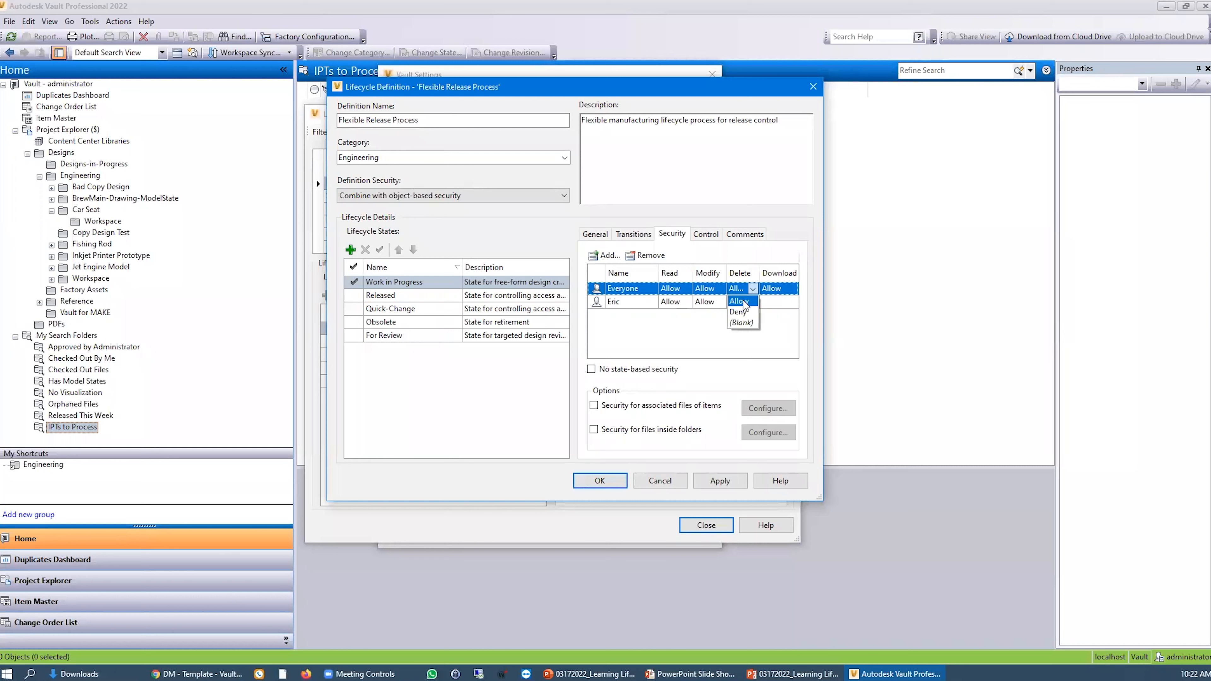
{"action": "left_click", "coordinate": [738, 313]}
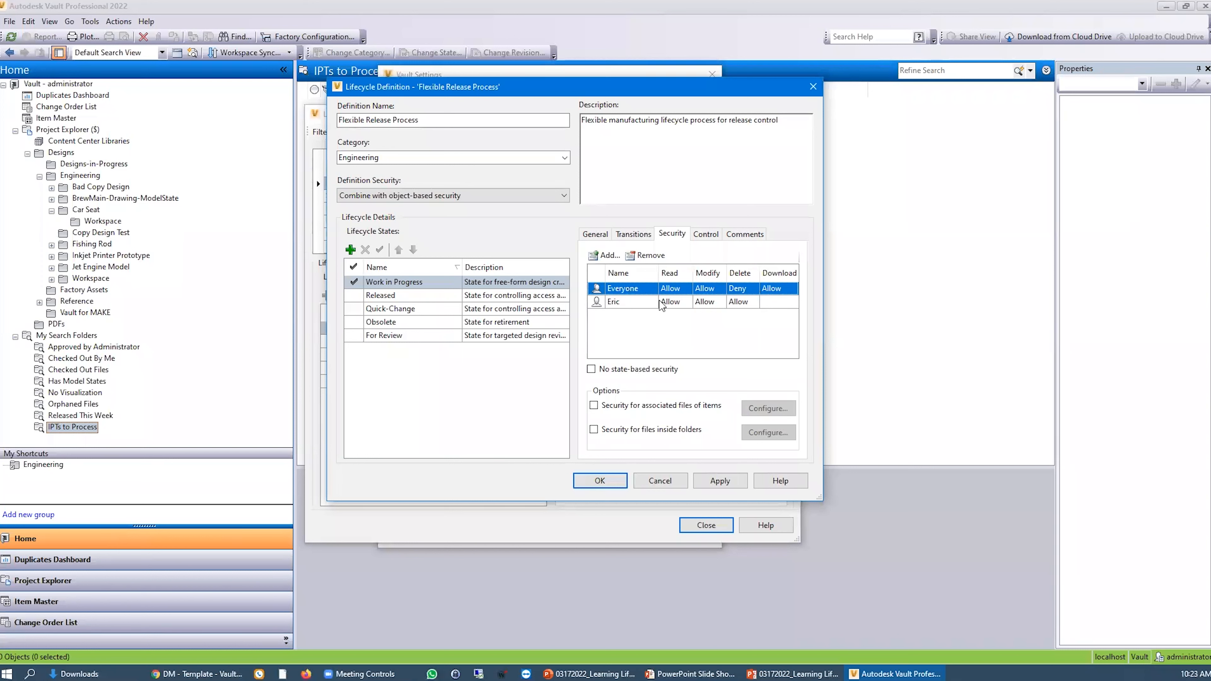
{"action": "left_click", "coordinate": [739, 291]}
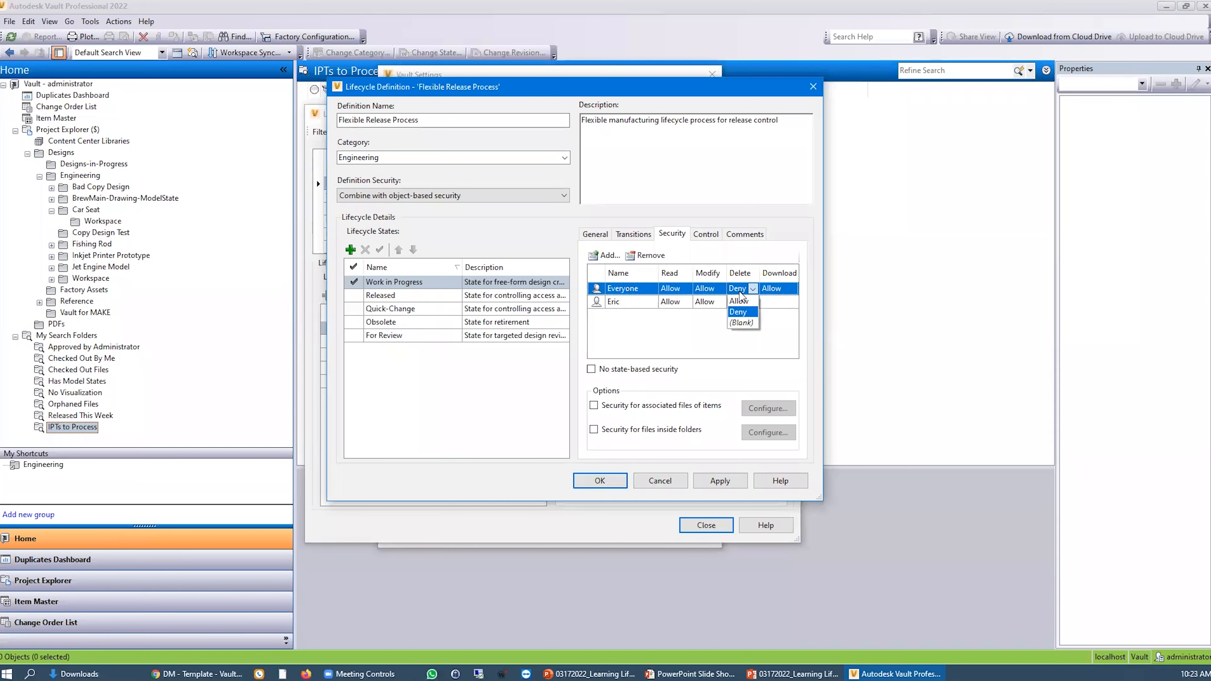
{"action": "left_click", "coordinate": [742, 323]}
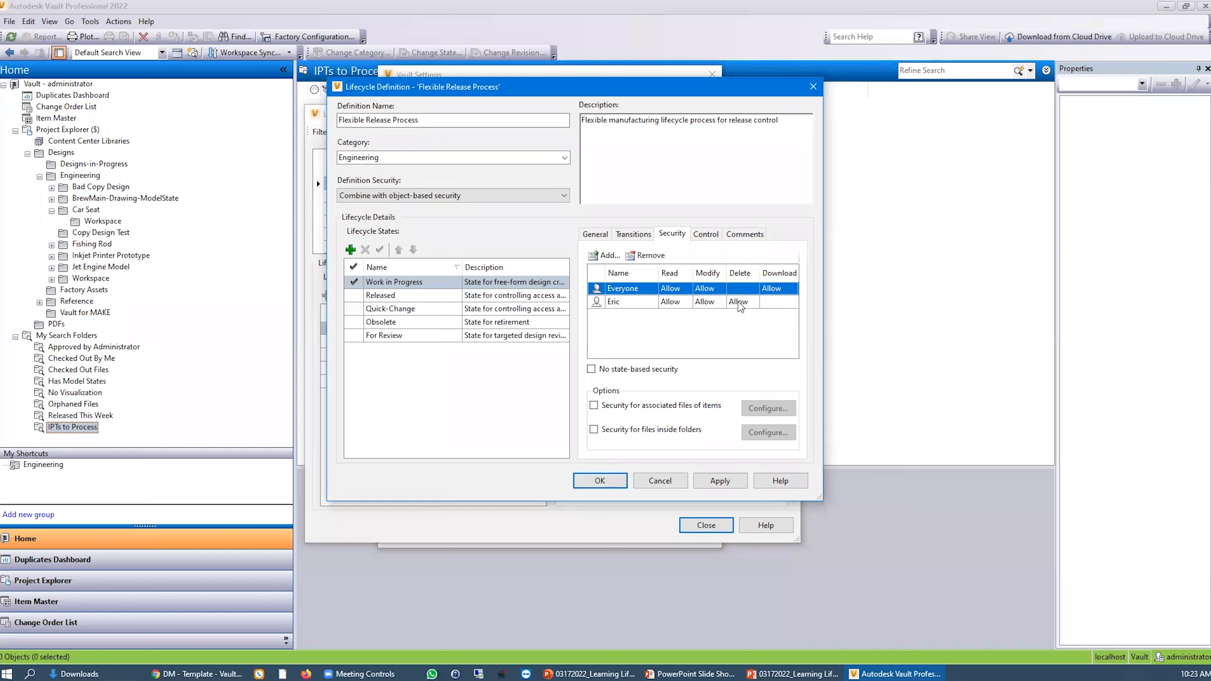
- Examine the security of the Released, Quick-Change and Obsolete states, check the Mural lifecycle diagram, and return to Autodesk Vault
{"action": "left_click", "coordinate": [421, 296]}
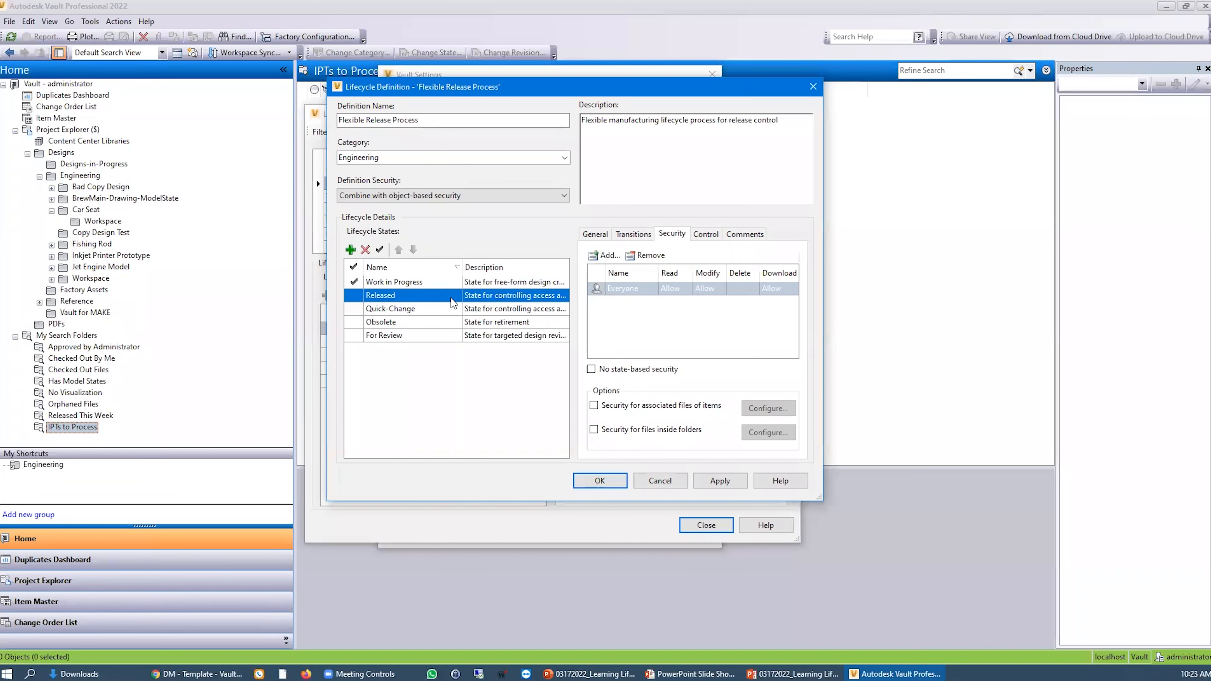
{"action": "left_click", "coordinate": [431, 310]}
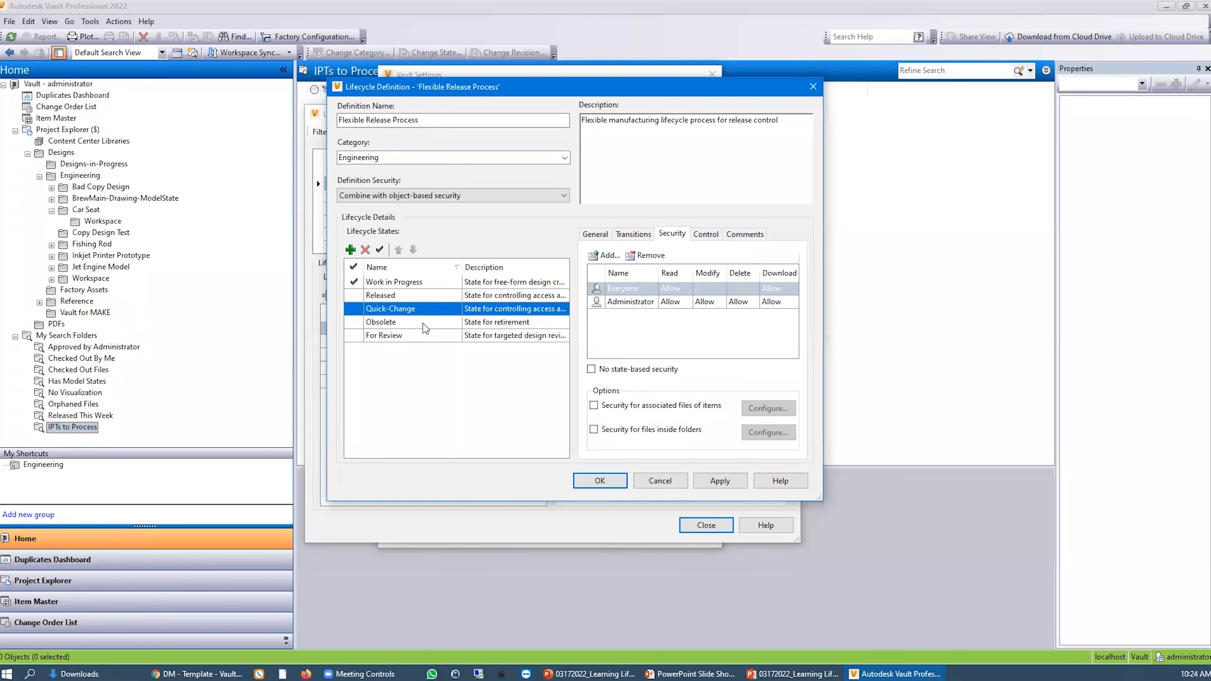
{"action": "left_click", "coordinate": [424, 323]}
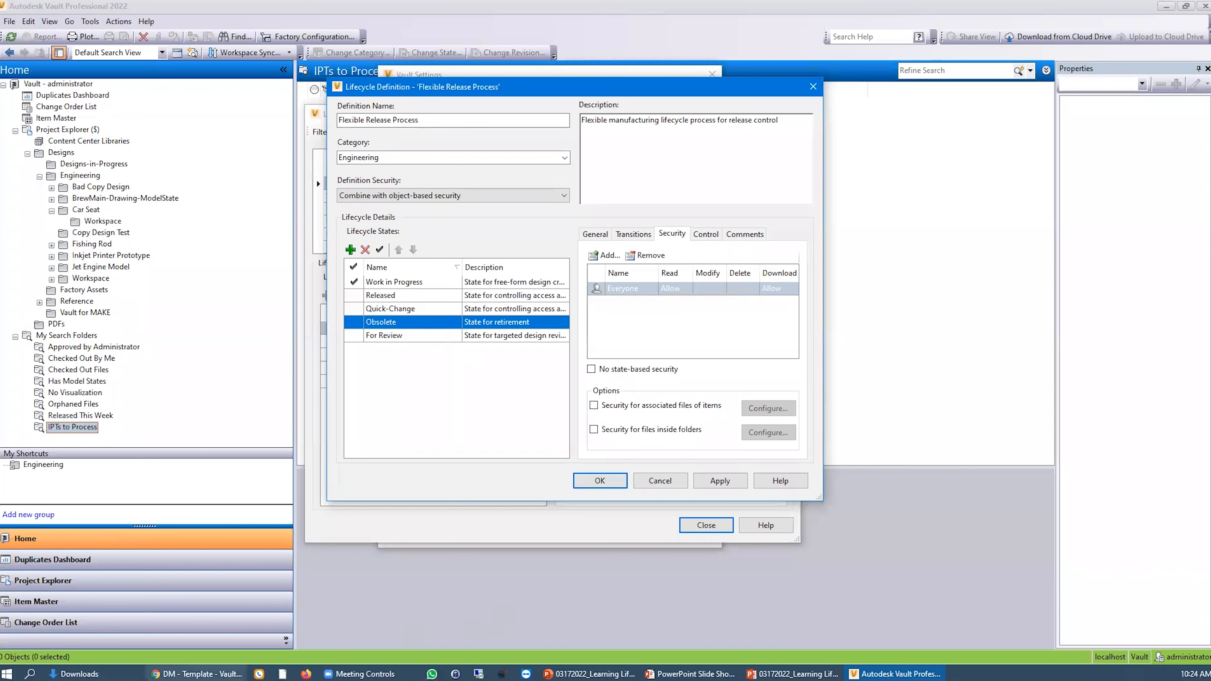
{"action": "left_click", "coordinate": [203, 674]}
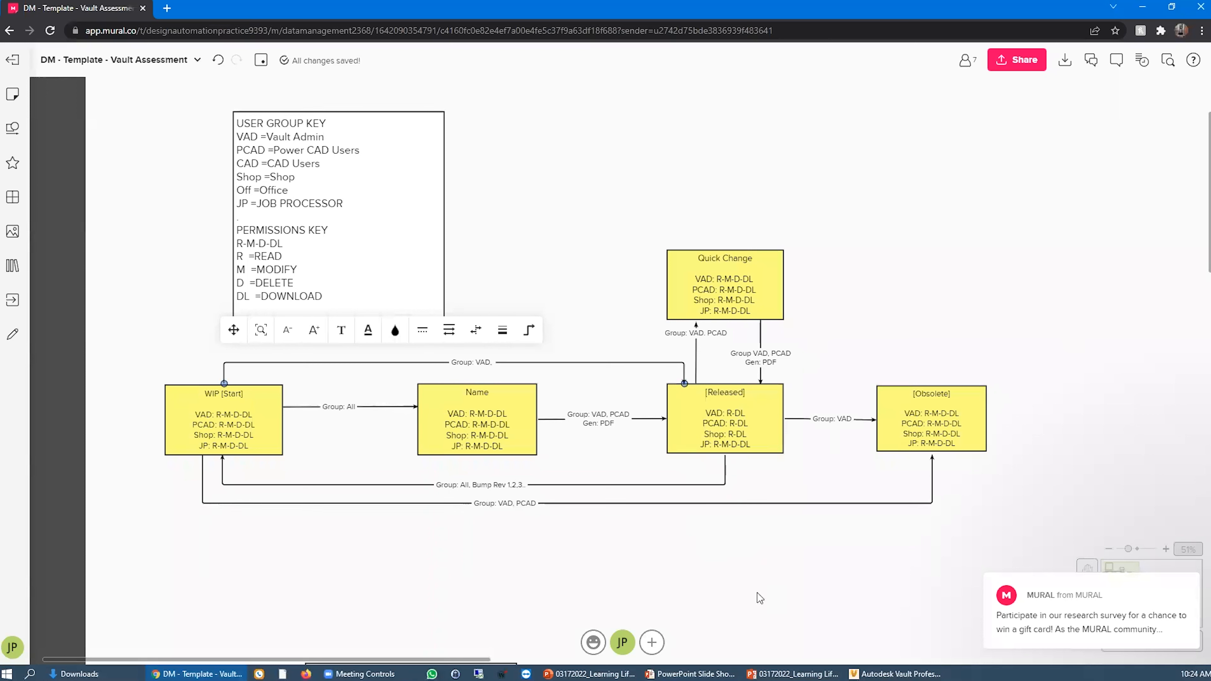
{"action": "left_click", "coordinate": [887, 673]}
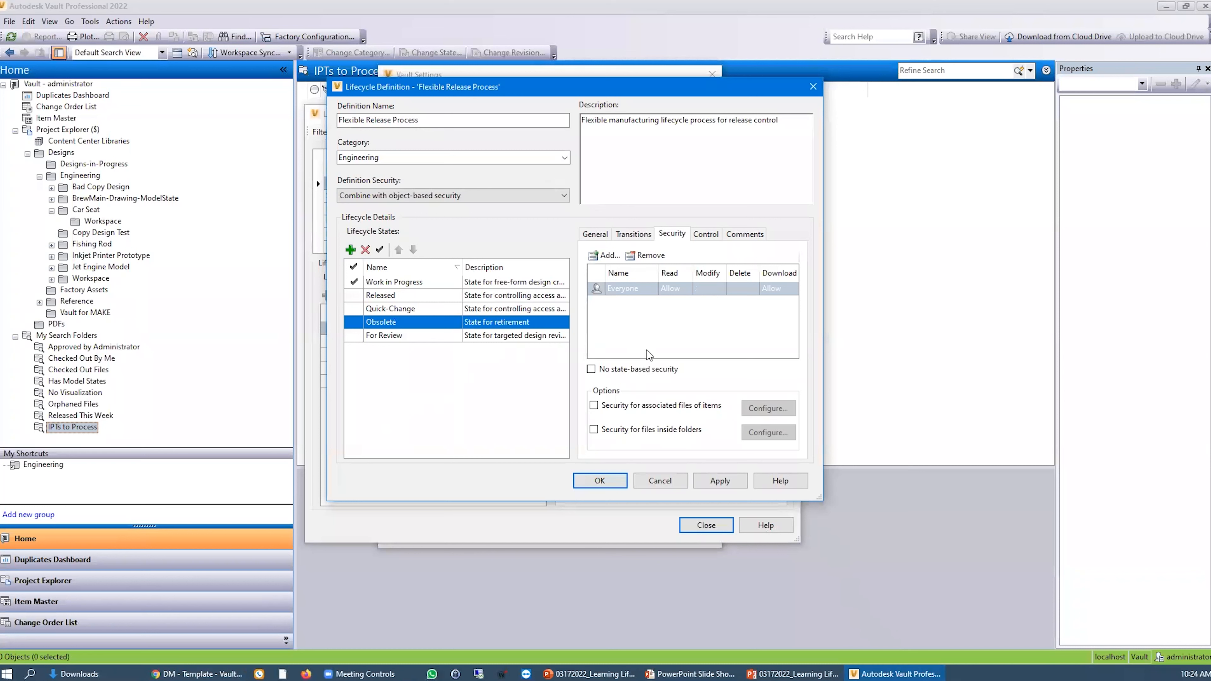
- Examine the security of the Released and Obsolete states and their control options, and advance the presentation to the Transitions slide
{"action": "left_click", "coordinate": [408, 300]}
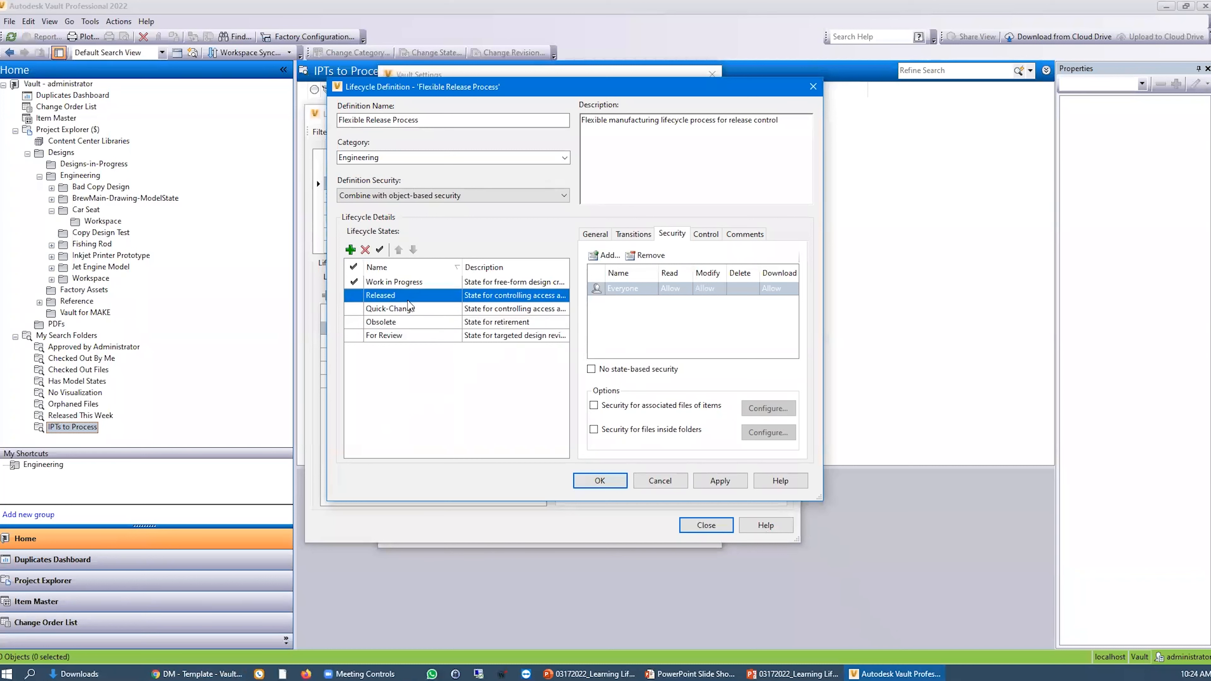
{"action": "left_click", "coordinate": [401, 322]}
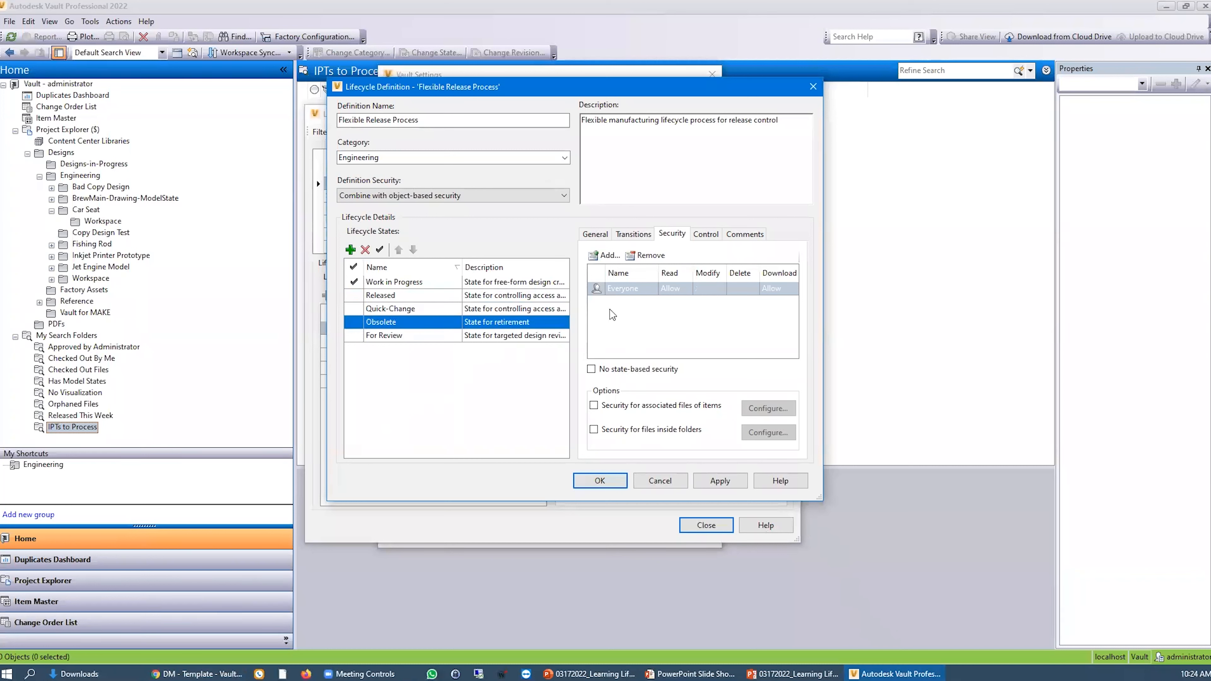
{"action": "left_click", "coordinate": [694, 237]}
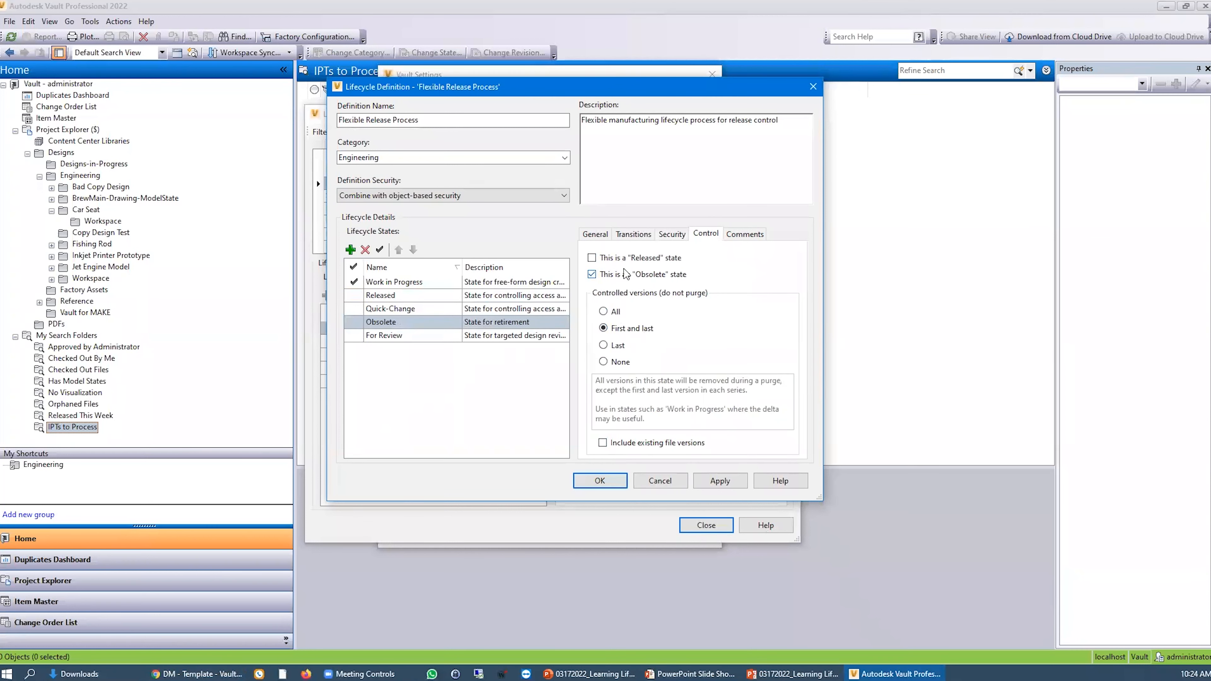
{"action": "left_click", "coordinate": [553, 291]}
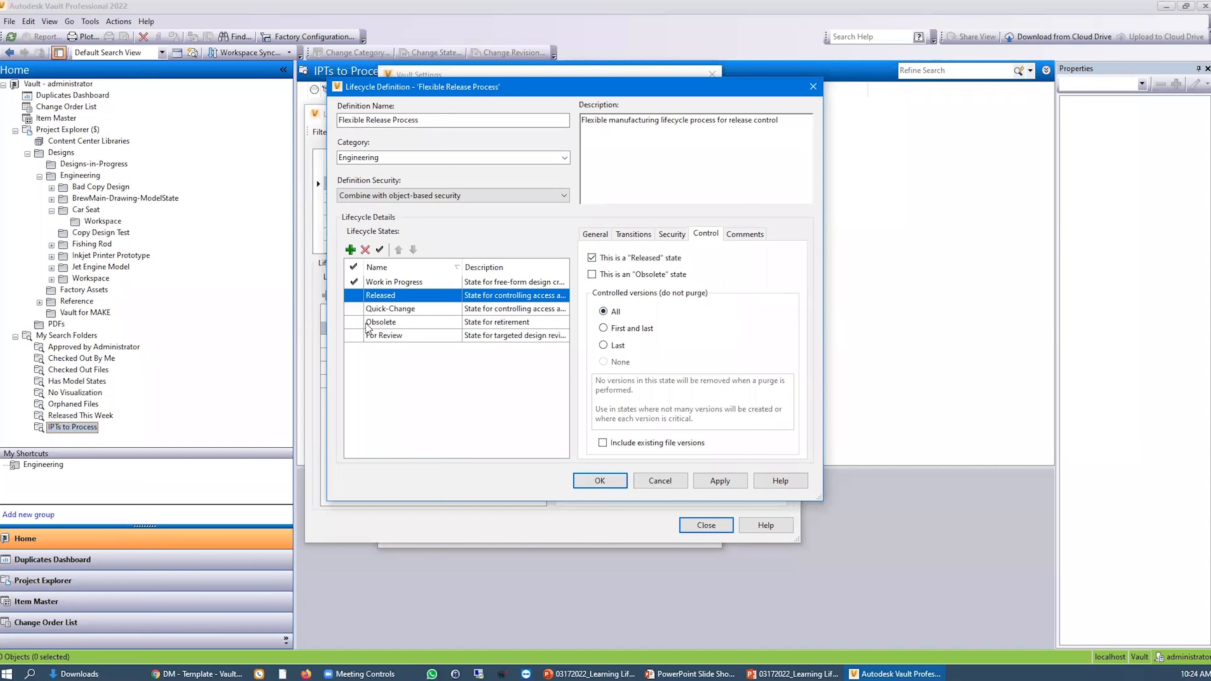
{"action": "left_click", "coordinate": [377, 320]}
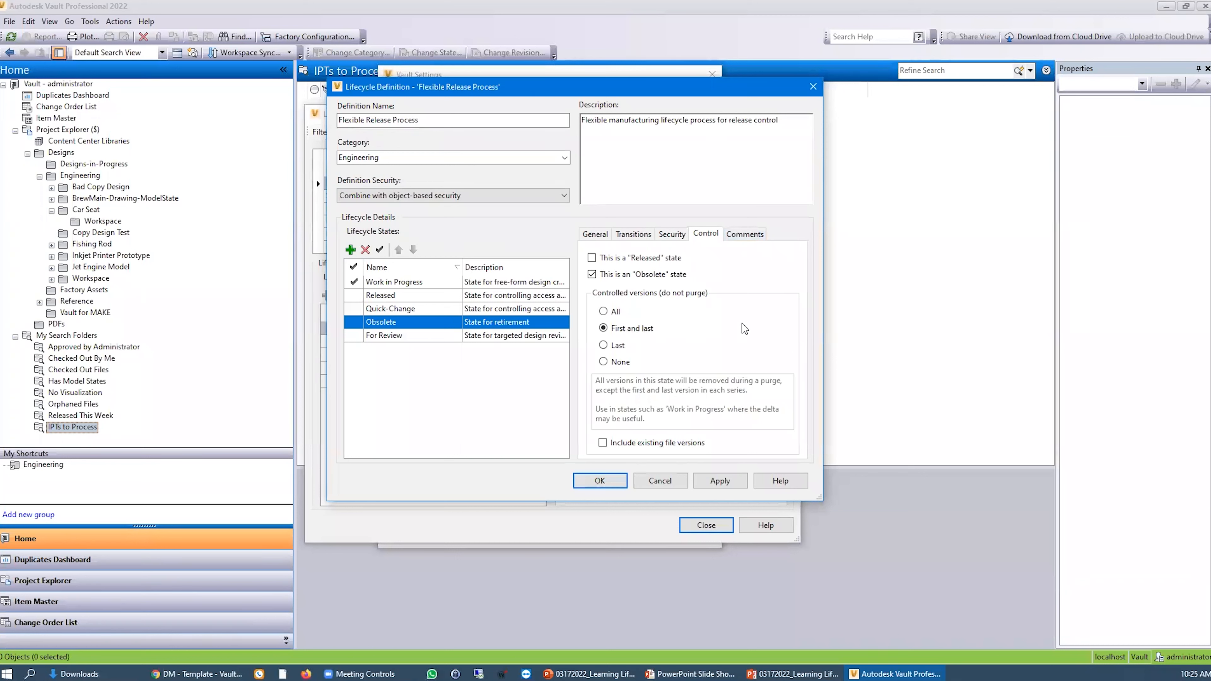
{"action": "left_click", "coordinate": [642, 238]}
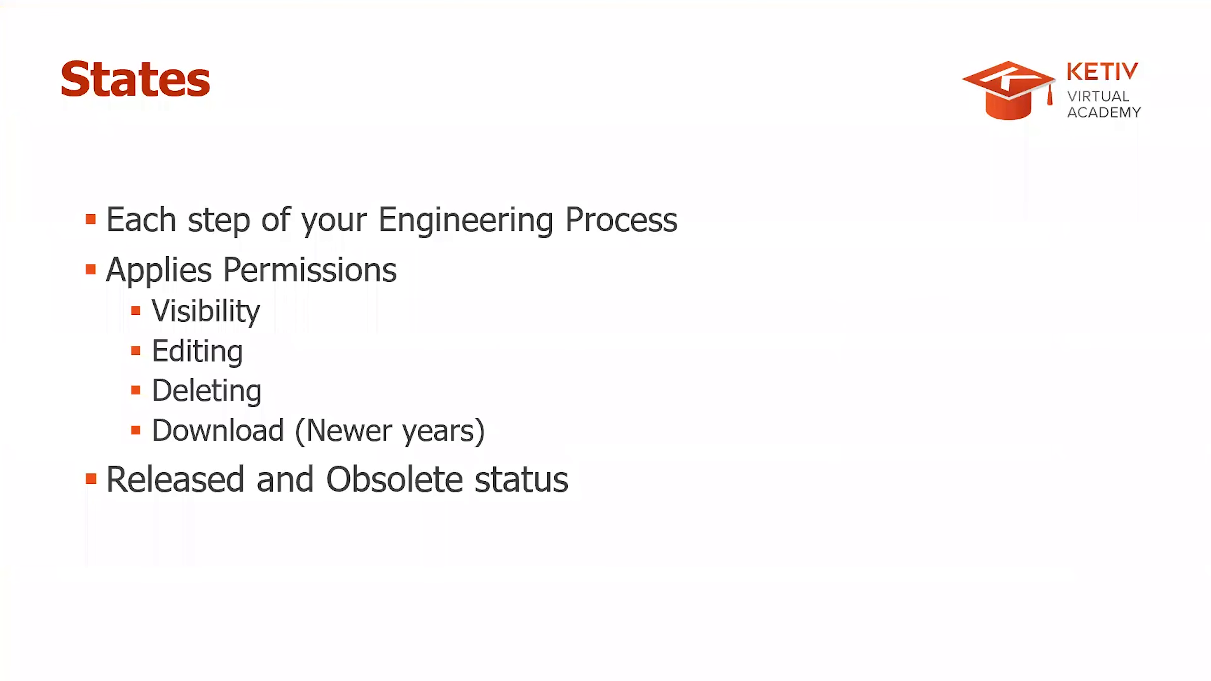
{"action": "key", "text": "Right"}
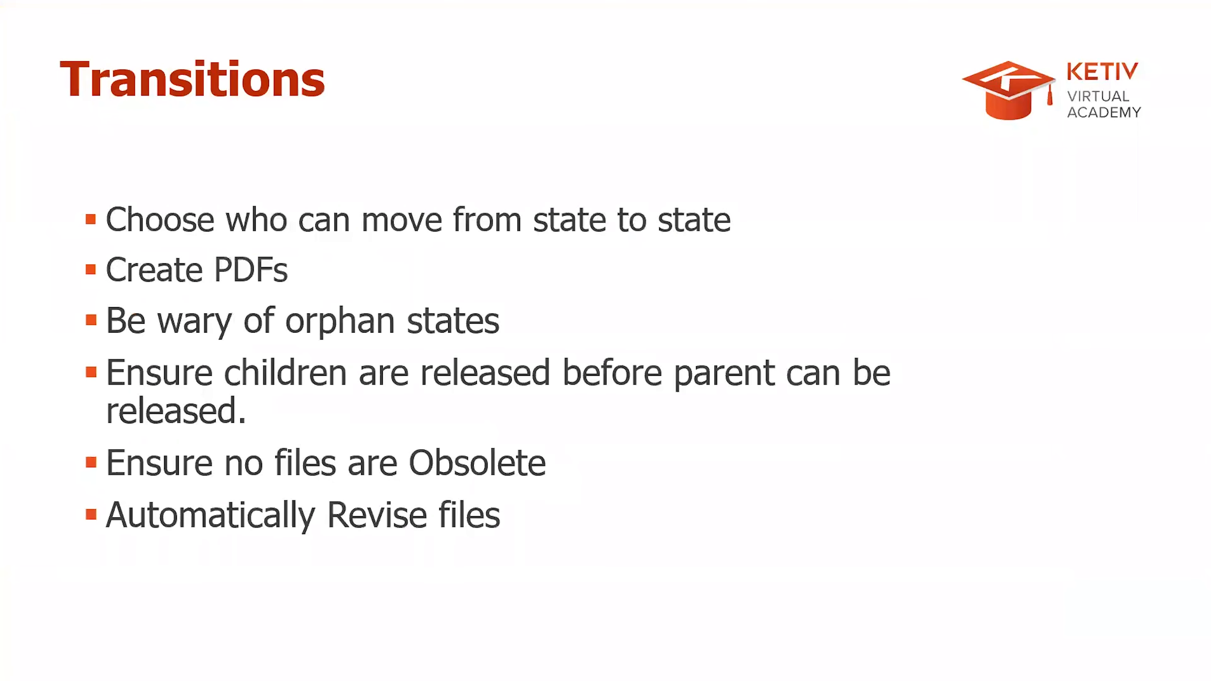
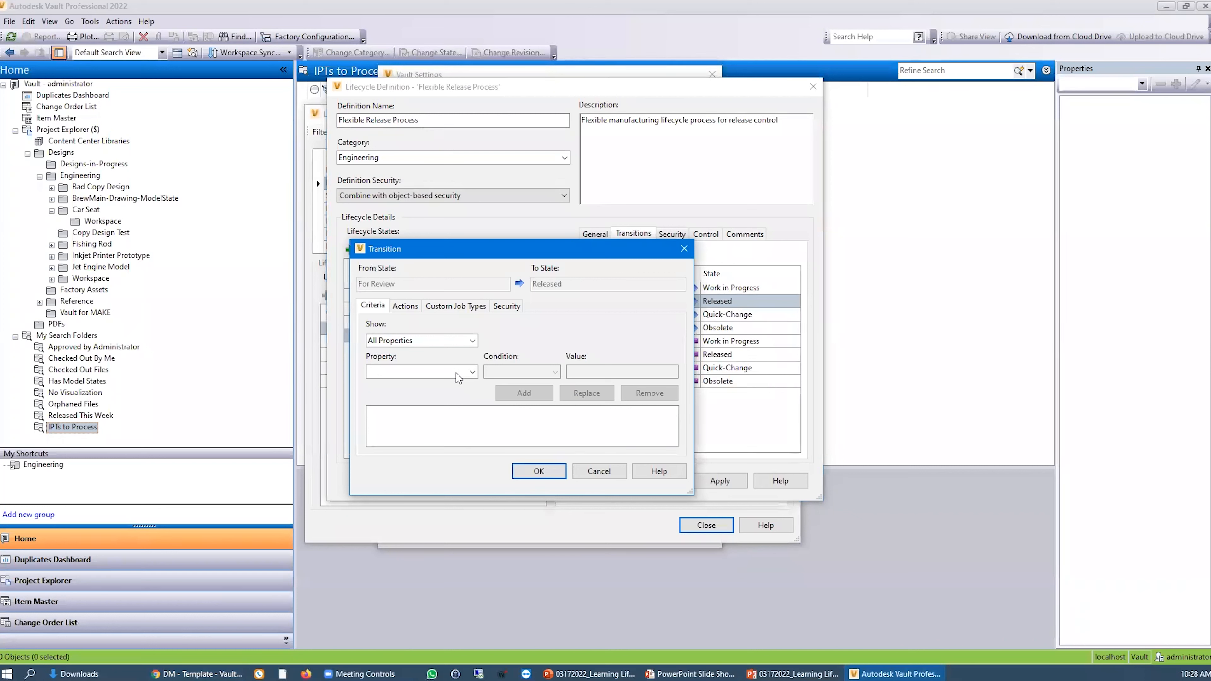
- Add the criterion "Property Compliance is Compliant" to the For Review to Released transition
{"action": "left_click", "coordinate": [473, 372]}
{"action": "left_click", "coordinate": [473, 372]}
{"action": "left_click", "coordinate": [473, 372]}
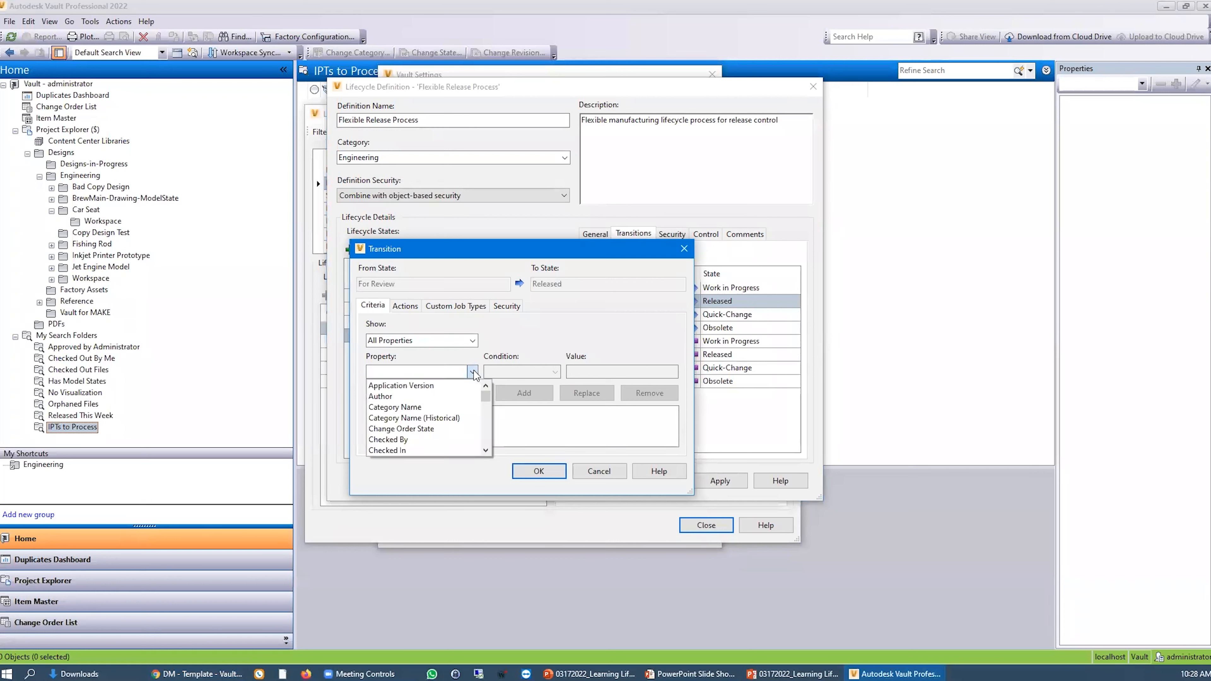
{"action": "scroll", "coordinate": [422, 450], "scroll_direction": "down", "scroll_amount": 4}
{"action": "scroll", "coordinate": [466, 426], "scroll_direction": "down", "scroll_amount": 10}
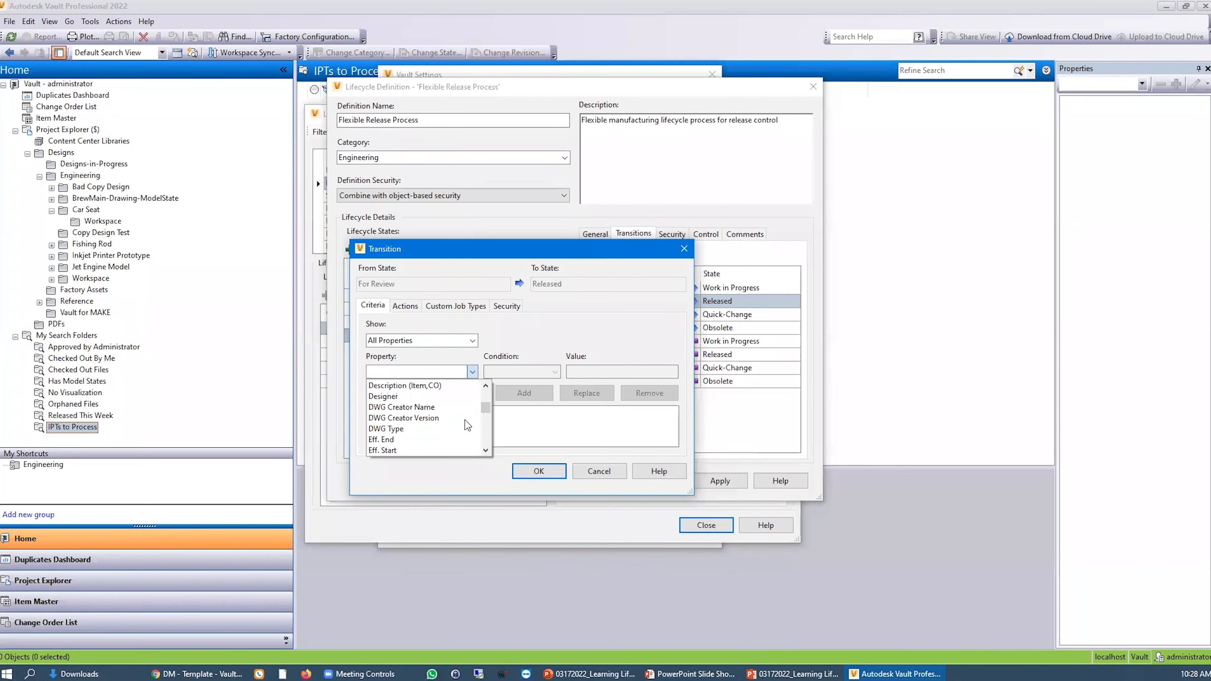
{"action": "scroll", "coordinate": [467, 429], "scroll_direction": "down", "scroll_amount": 5}
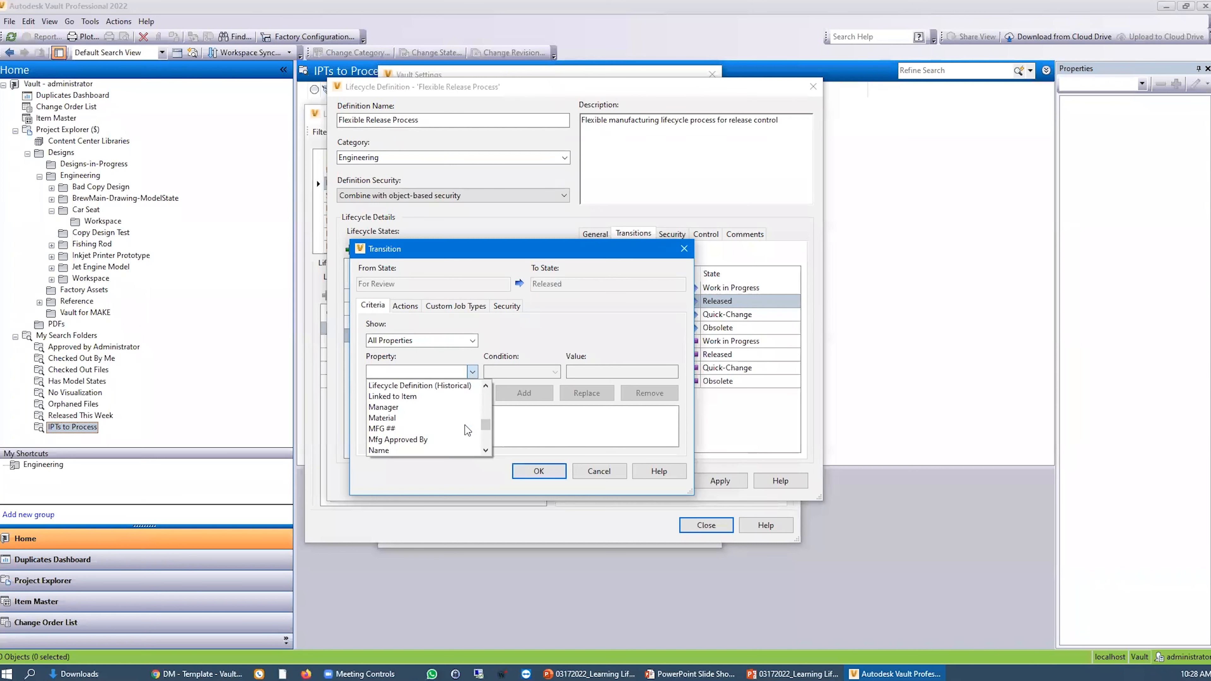
{"action": "left_click", "coordinate": [419, 439]}
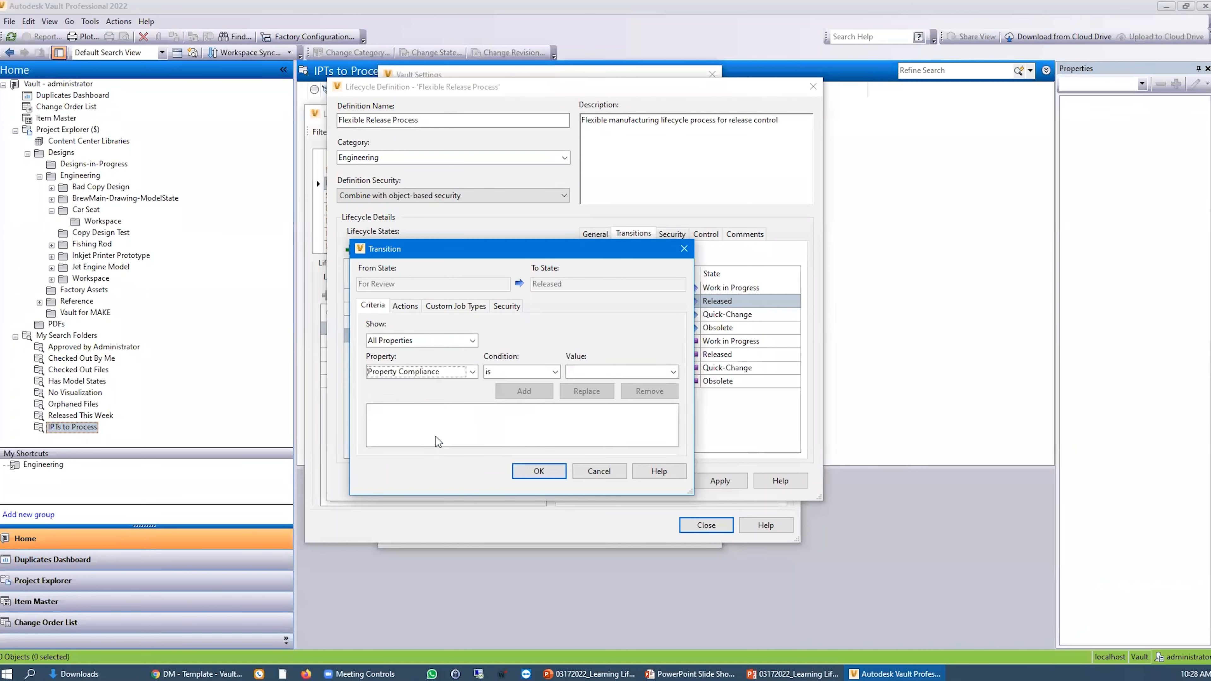
{"action": "left_click", "coordinate": [591, 372]}
{"action": "left_click", "coordinate": [592, 385]}
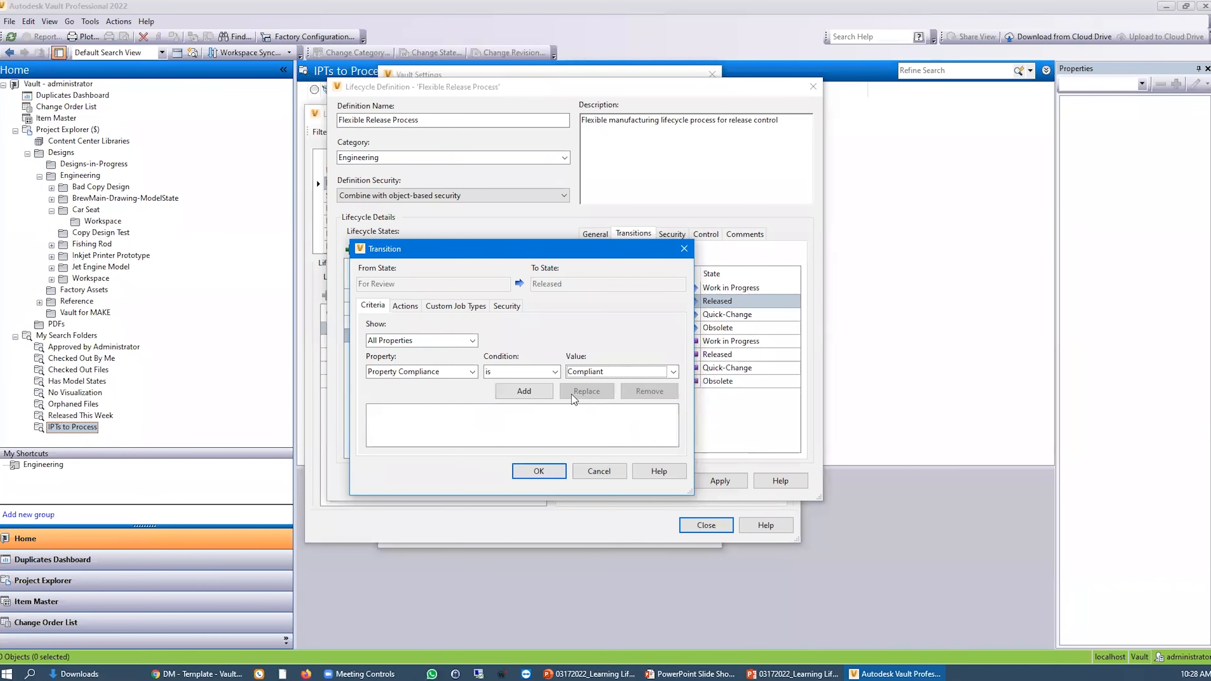
{"action": "left_click", "coordinate": [523, 391]}
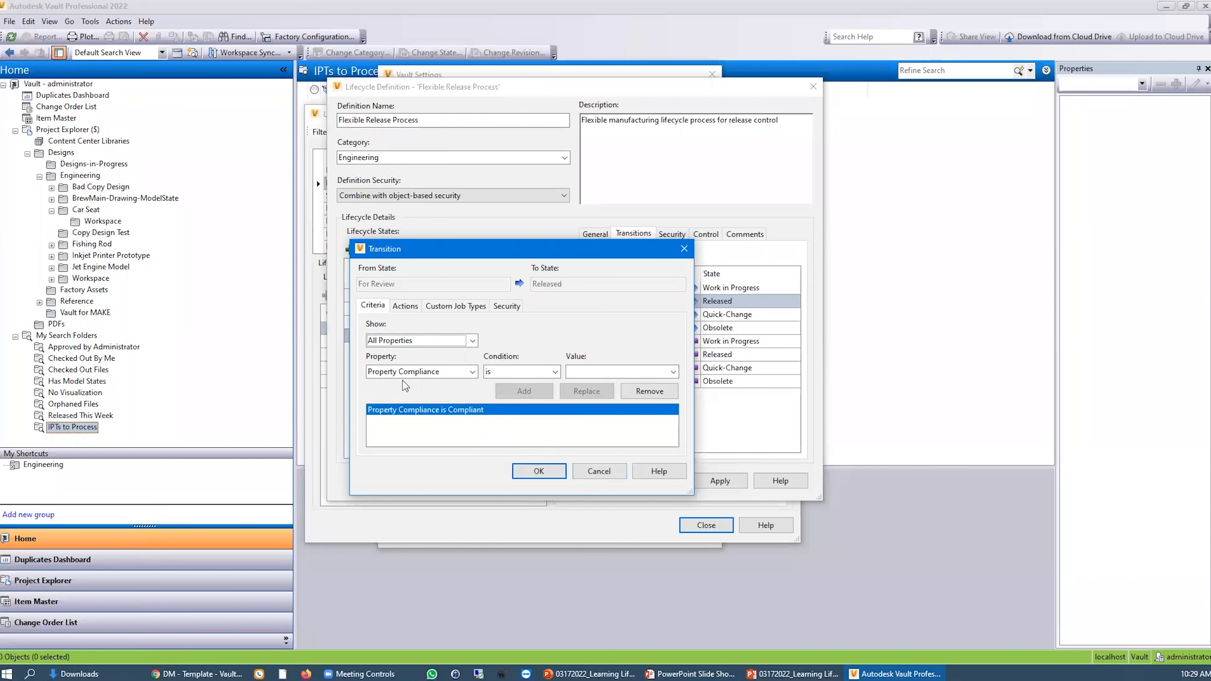
- Browse the criteria properties, select Version, and remove the Property Compliance criterion from the transition
{"action": "left_click", "coordinate": [395, 376]}
{"action": "scroll", "coordinate": [426, 392], "scroll_direction": "up", "scroll_amount": 5}
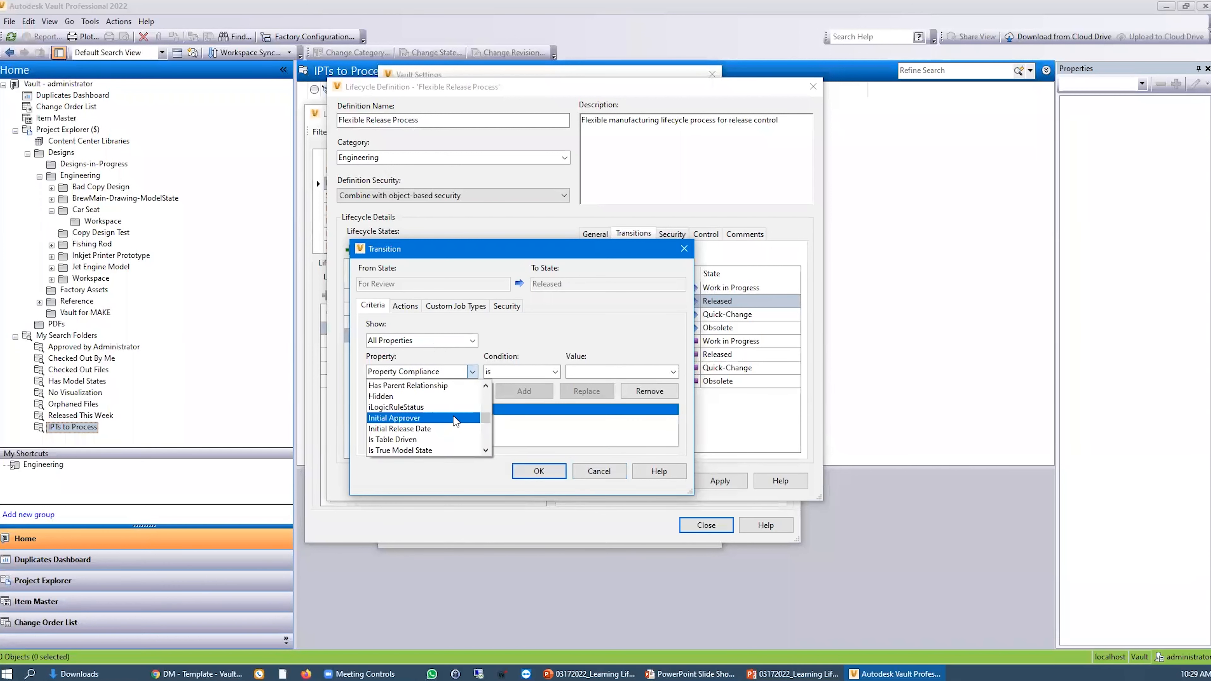
{"action": "scroll", "coordinate": [457, 413], "scroll_direction": "up", "scroll_amount": 10}
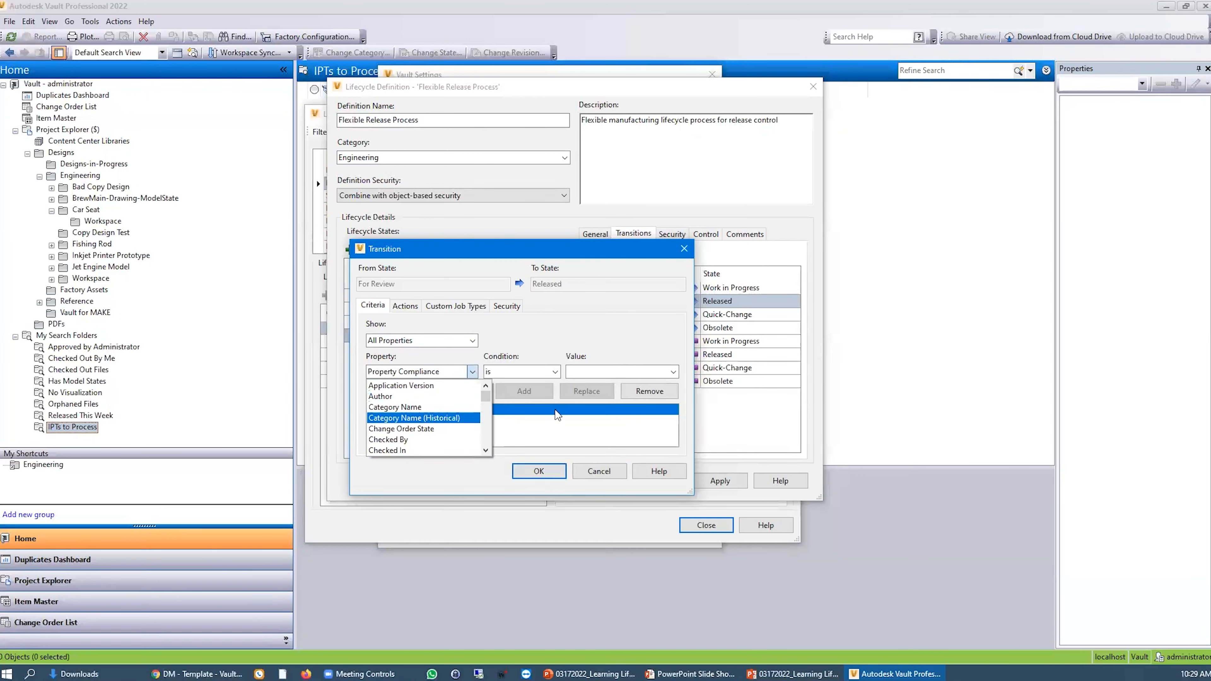
{"action": "scroll", "coordinate": [485, 427], "scroll_direction": "down", "scroll_amount": 15}
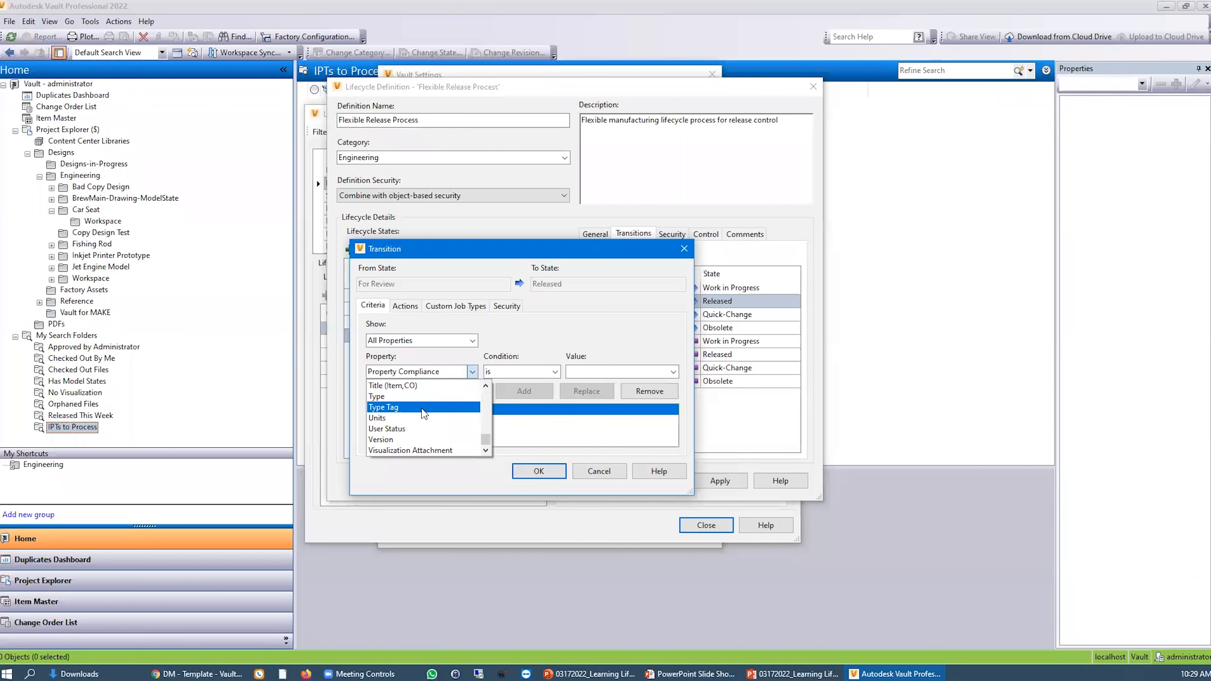
{"action": "left_click", "coordinate": [419, 441]}
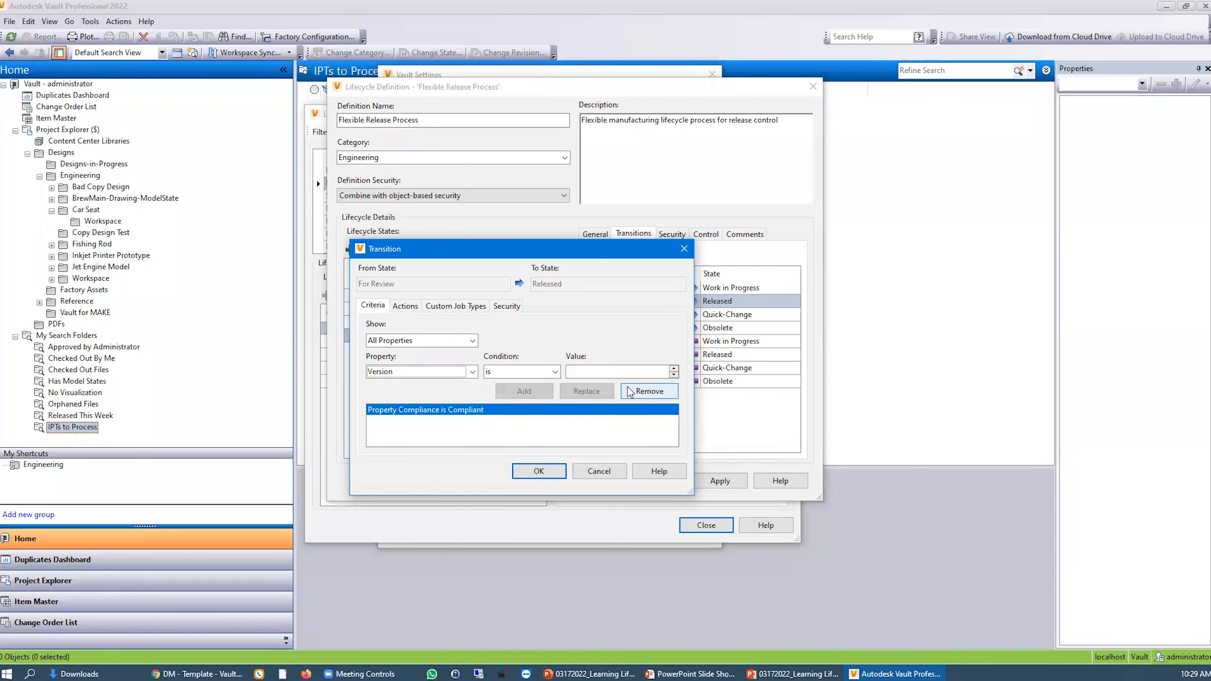
{"action": "left_click", "coordinate": [649, 391]}
- Examine the For Review to Released transition's actions, including the Job Server synchronization options, and its custom job types
{"action": "left_click", "coordinate": [405, 306]}
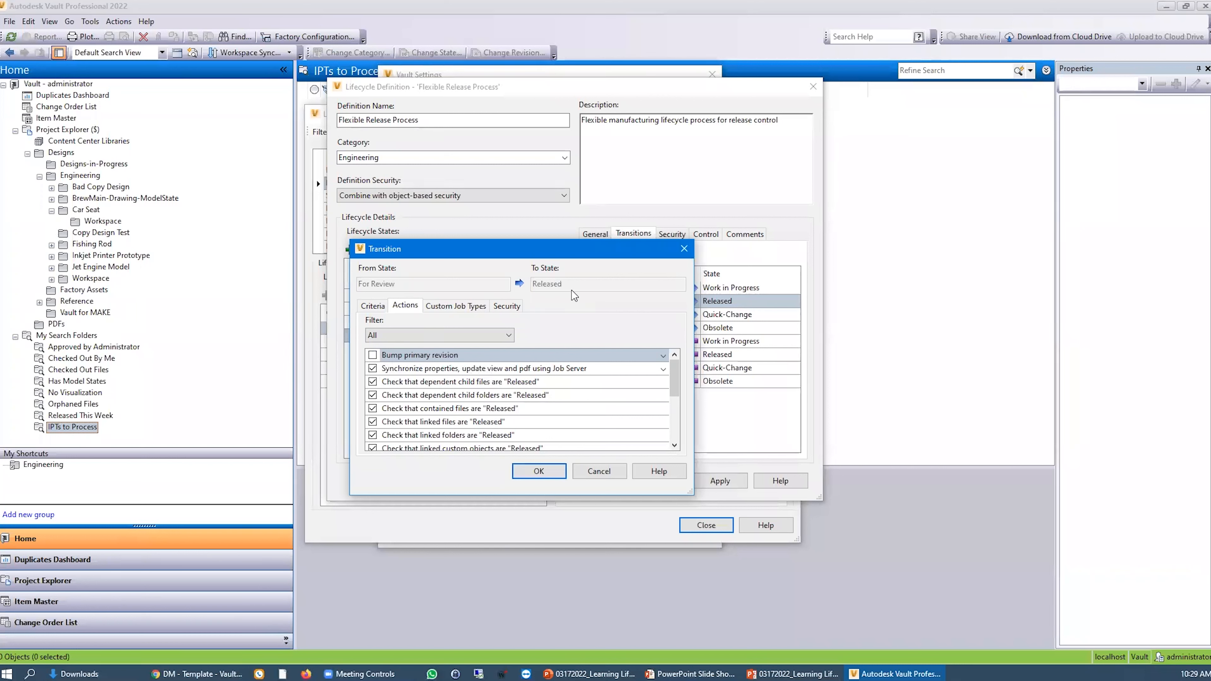
{"action": "left_click", "coordinate": [543, 370]}
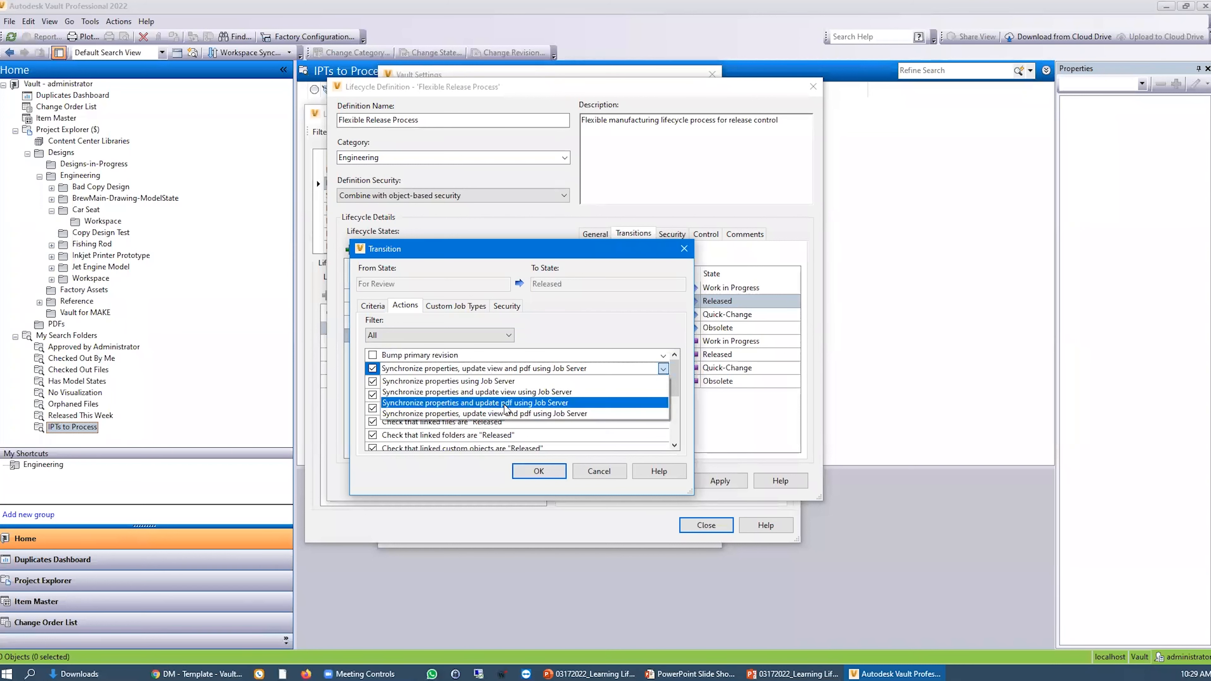
{"action": "left_click", "coordinate": [498, 414]}
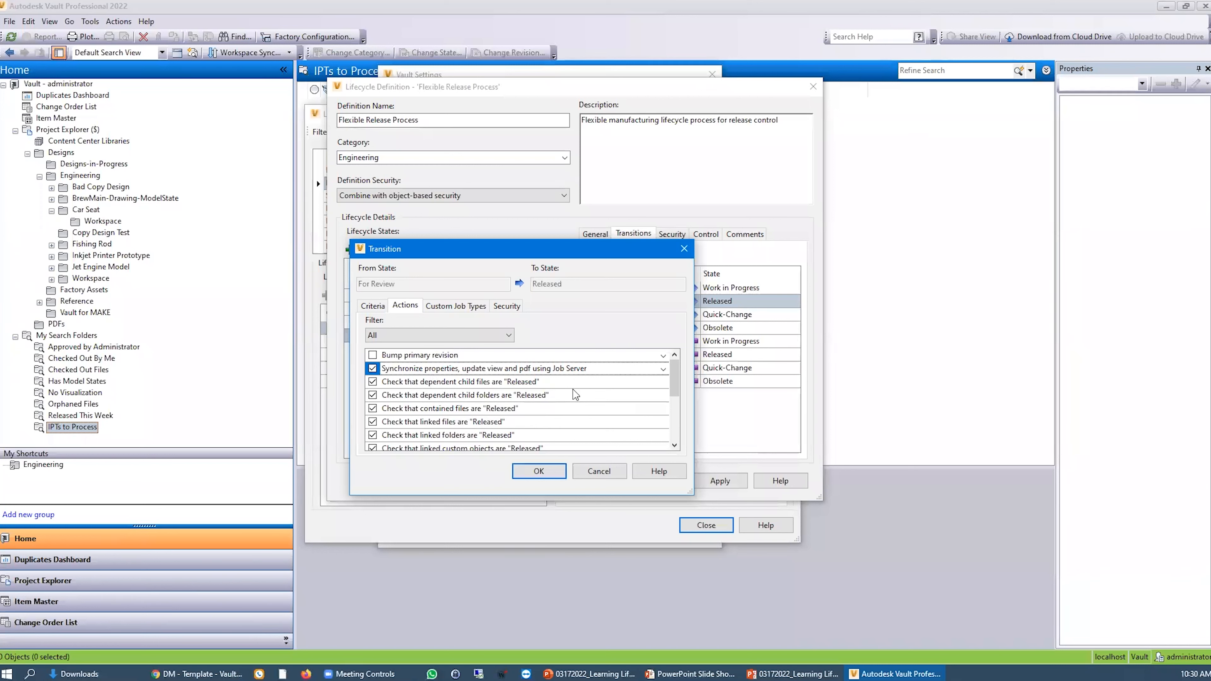
{"action": "left_click_drag", "start_coordinate": [672, 391], "coordinate": [671, 416]}
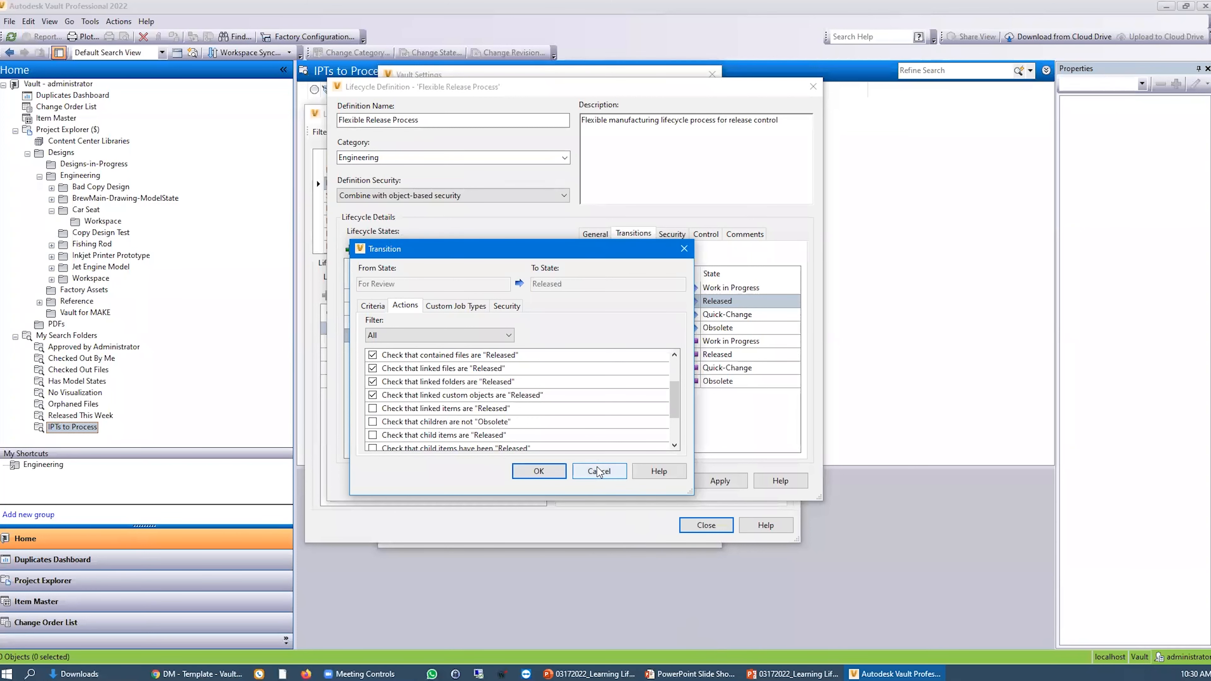
{"action": "left_click", "coordinate": [472, 307]}
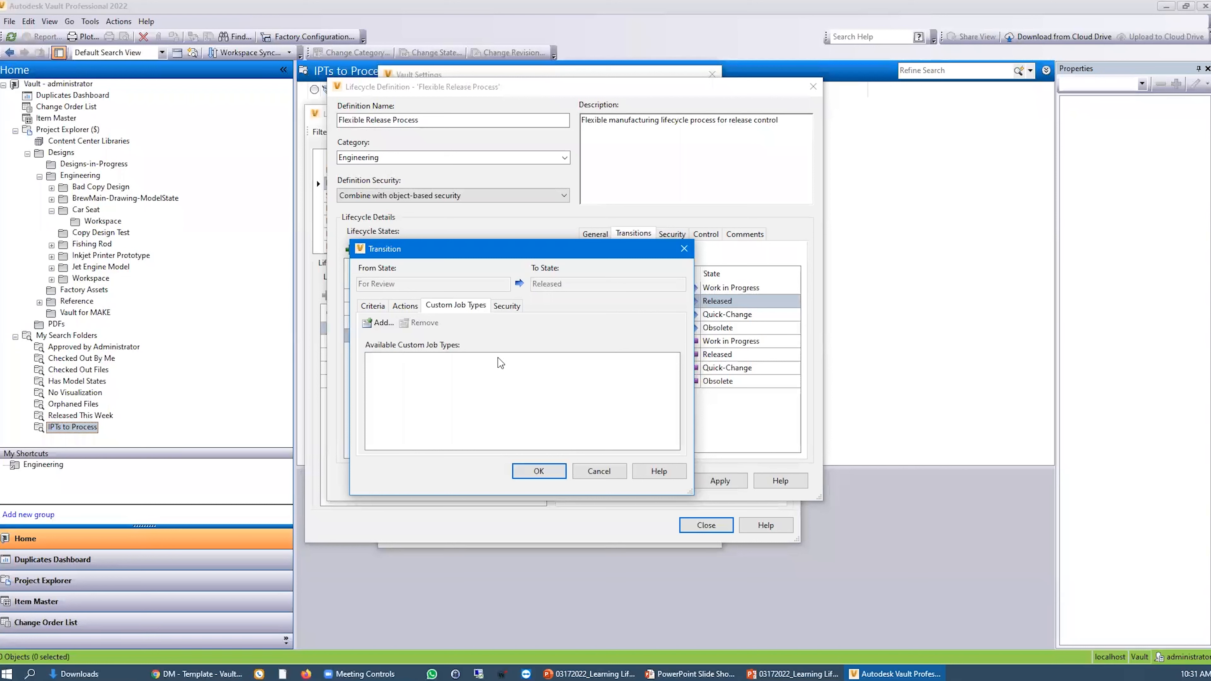
{"action": "left_click", "coordinate": [379, 322]}
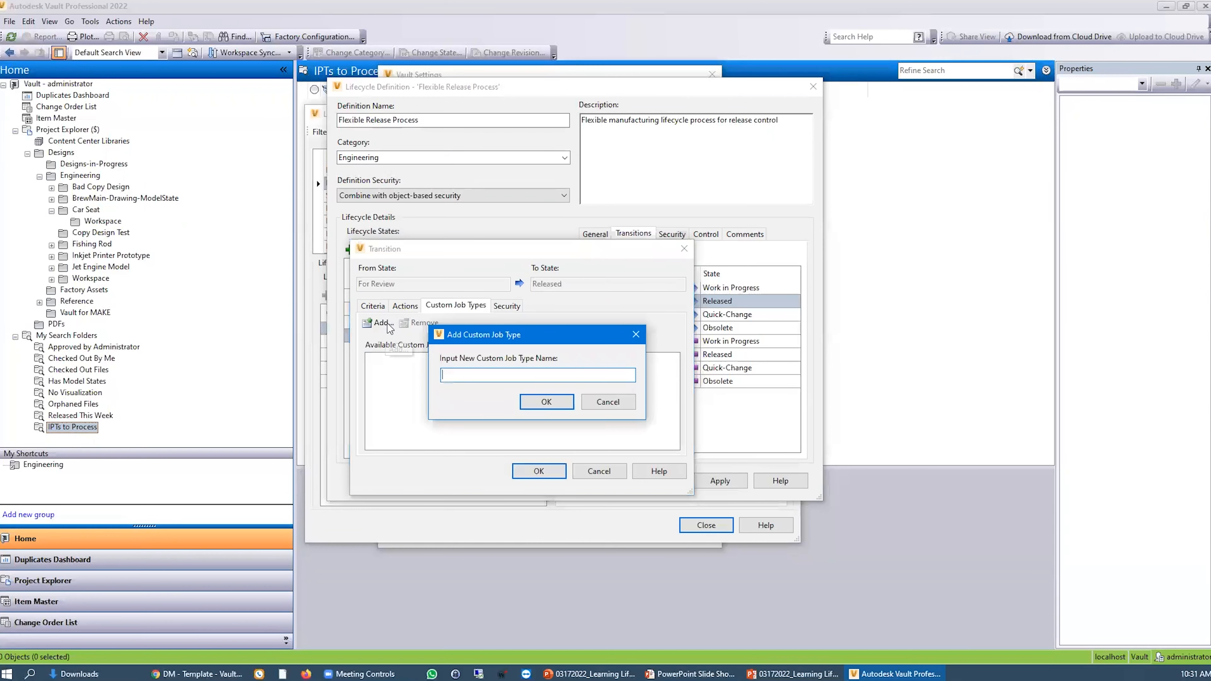
{"action": "left_click", "coordinate": [603, 403]}
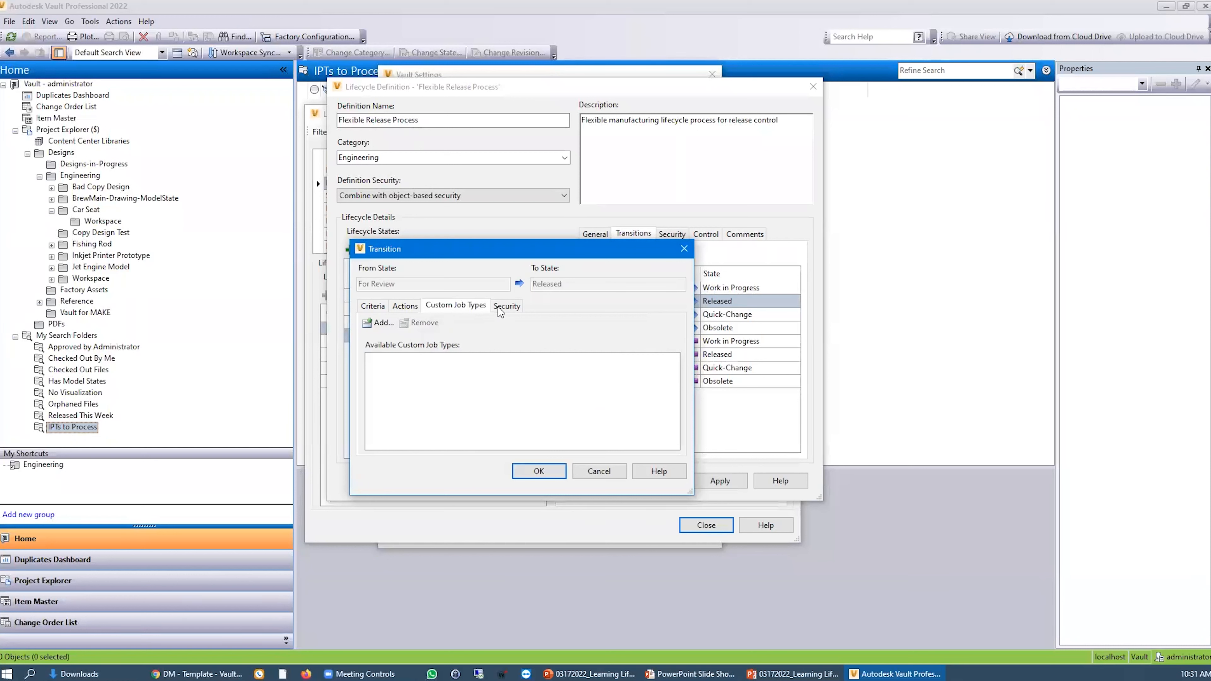
- Try restricting the For Review to Released transition to Administrator with Allow permission, and cancel the transition edit
{"action": "left_click", "coordinate": [513, 307]}
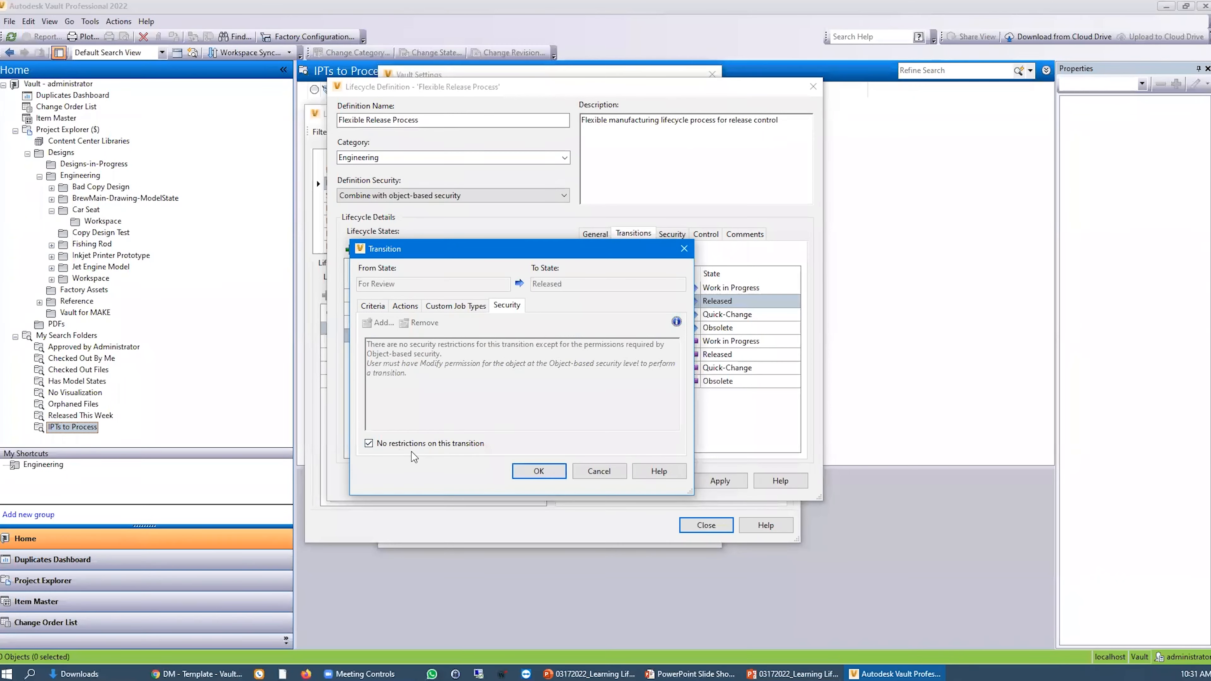
{"action": "left_click", "coordinate": [404, 445]}
{"action": "left_click", "coordinate": [381, 323]}
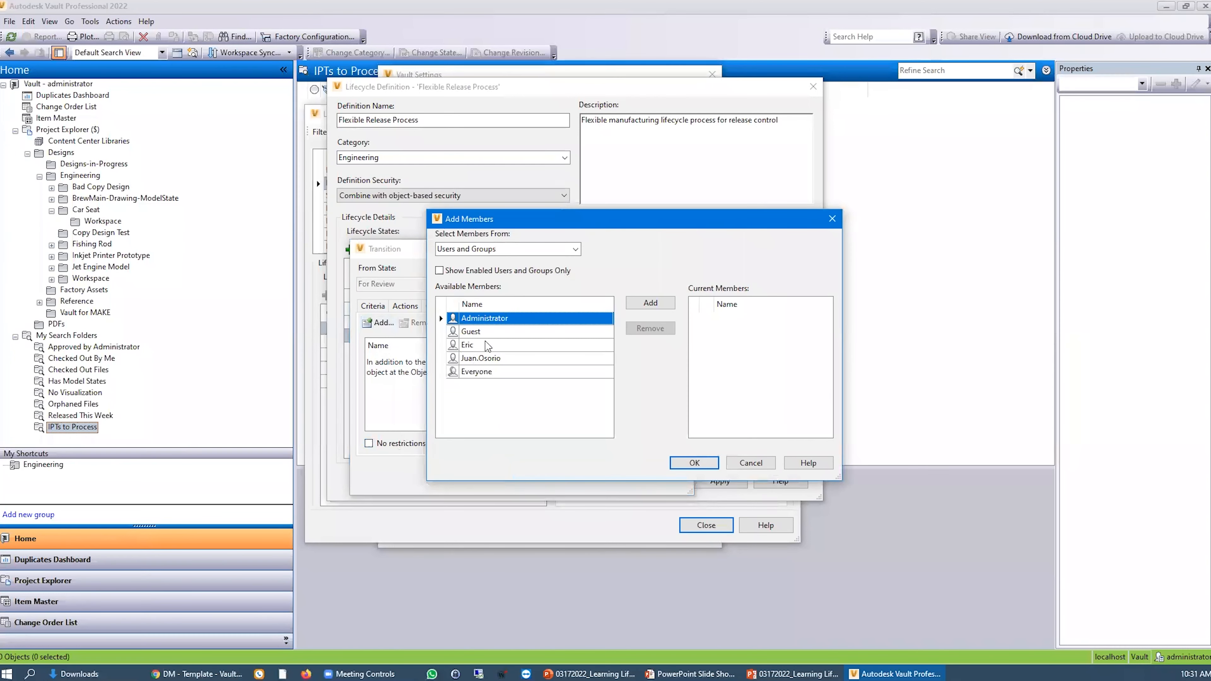
{"action": "double_click", "coordinate": [497, 318]}
{"action": "left_click", "coordinate": [695, 463]}
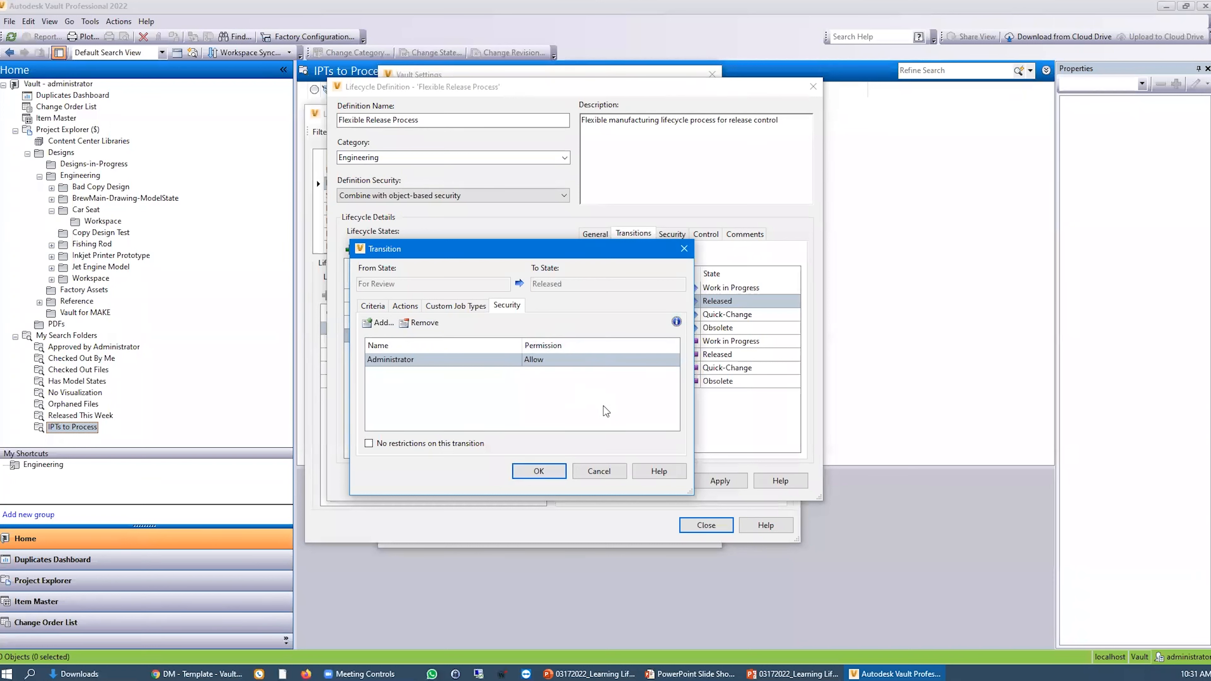
{"action": "left_click", "coordinate": [599, 471]}
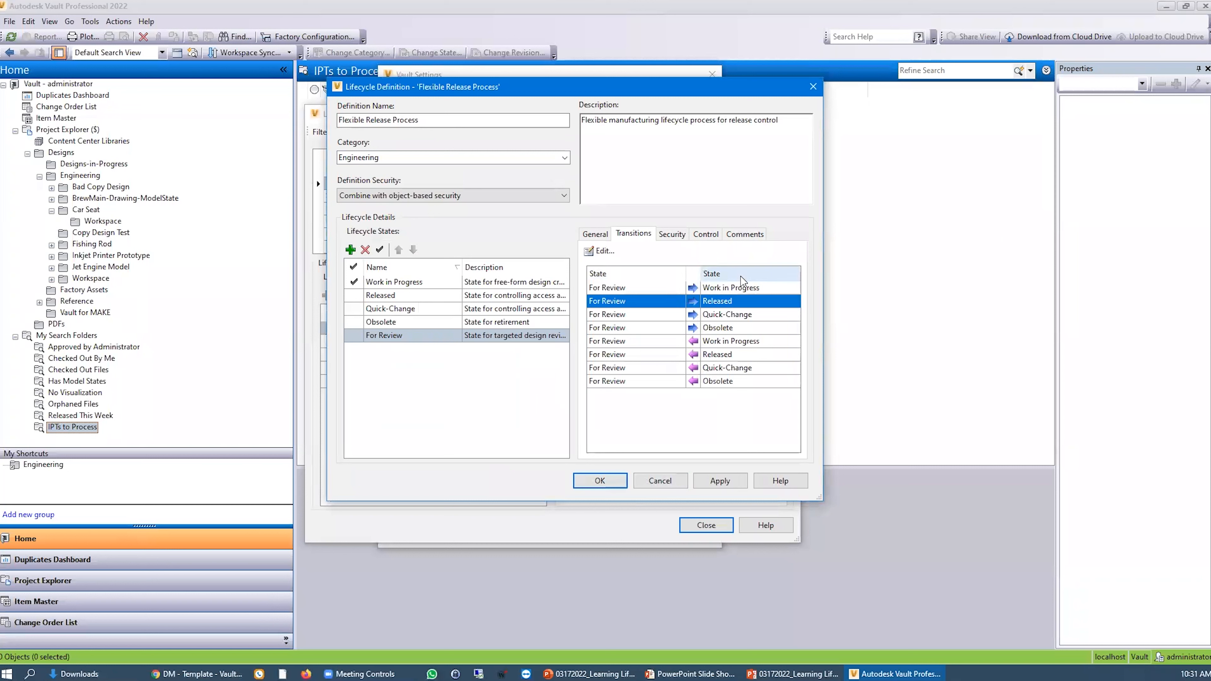
- Apply the changes to the Flexible Release Process definition and show the For Review state's security
{"action": "left_click", "coordinate": [720, 480]}
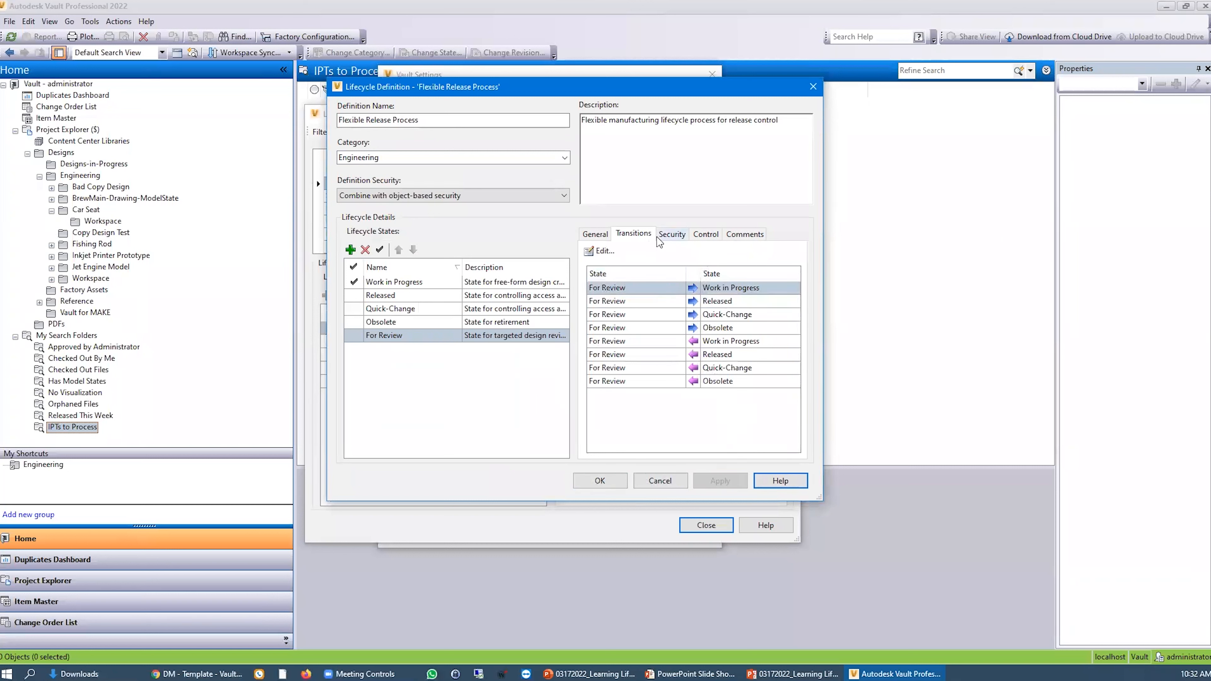
{"action": "left_click", "coordinate": [679, 237]}
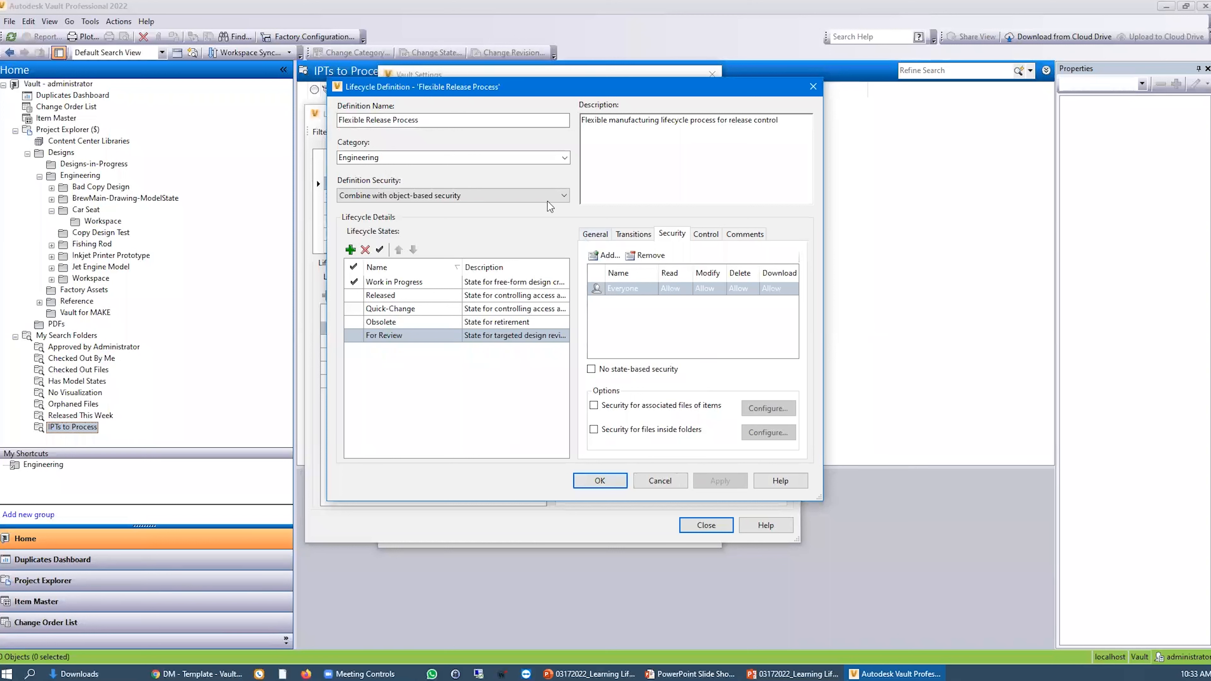
- Examine the file, folder and item categories that can be assigned to the Flexible Release Process definition
{"action": "left_click", "coordinate": [441, 160]}
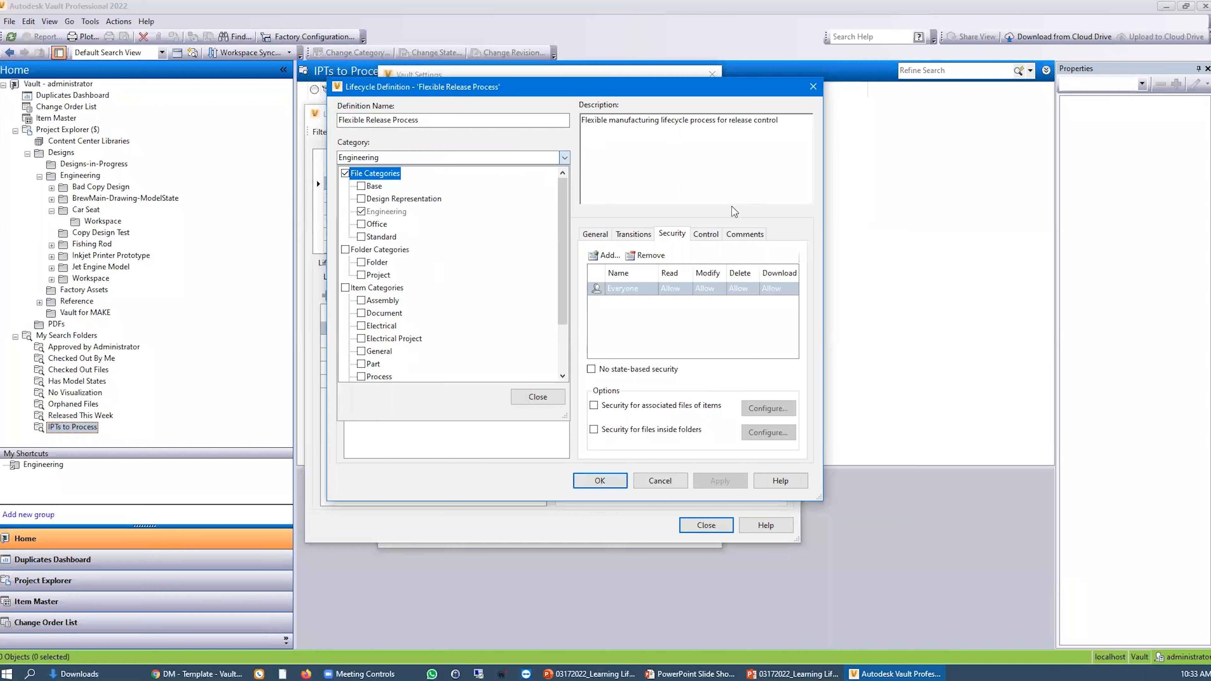
{"action": "left_click", "coordinate": [550, 142]}
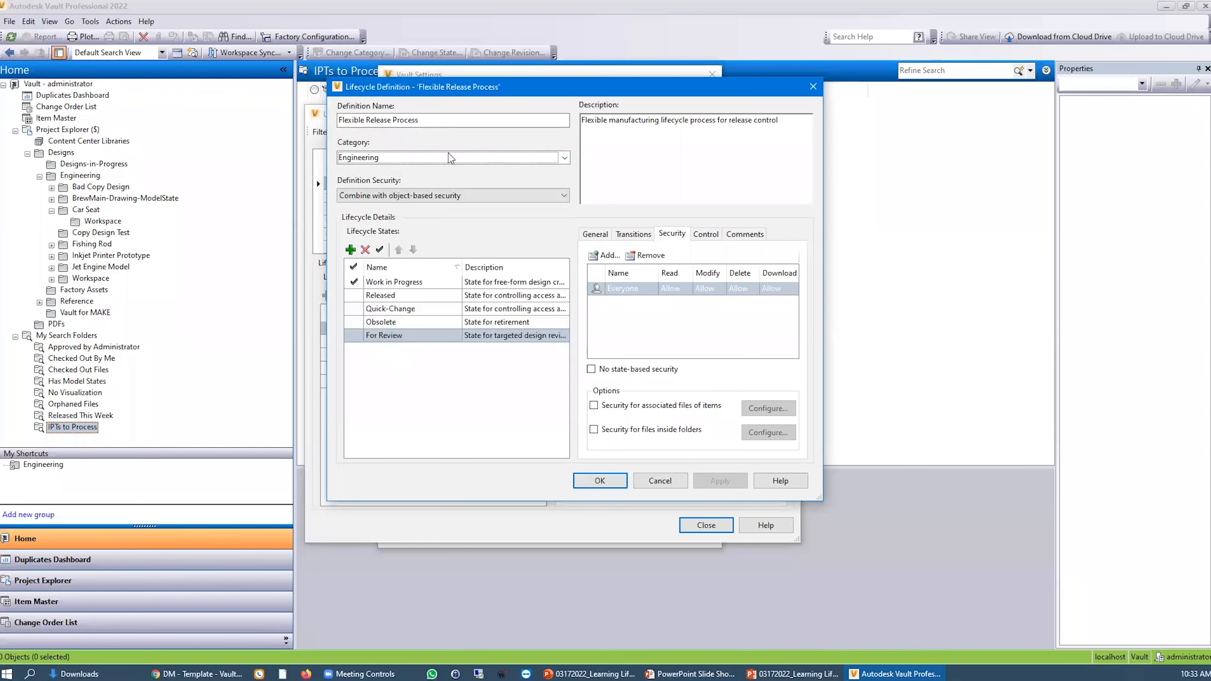
{"action": "left_click", "coordinate": [427, 160]}
{"action": "scroll", "coordinate": [382, 243], "scroll_direction": "down", "scroll_amount": 3}
{"action": "scroll", "coordinate": [411, 263], "scroll_direction": "up", "scroll_amount": 3}
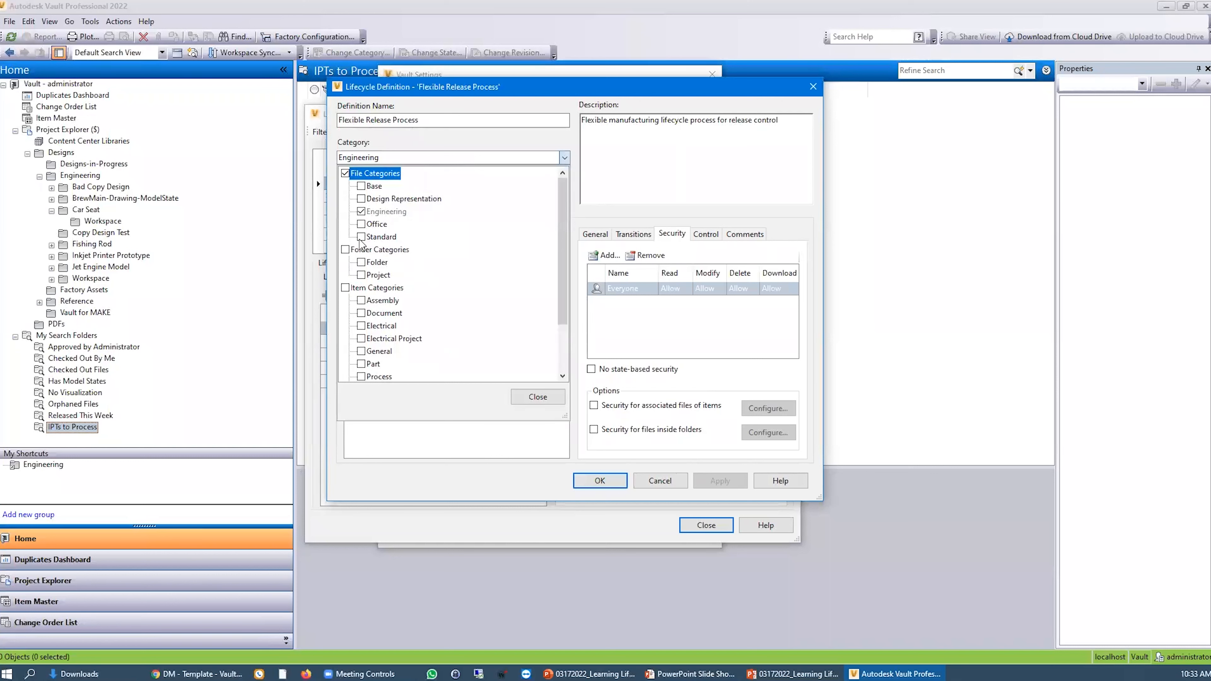
{"action": "scroll", "coordinate": [387, 314], "scroll_direction": "down", "scroll_amount": 1}
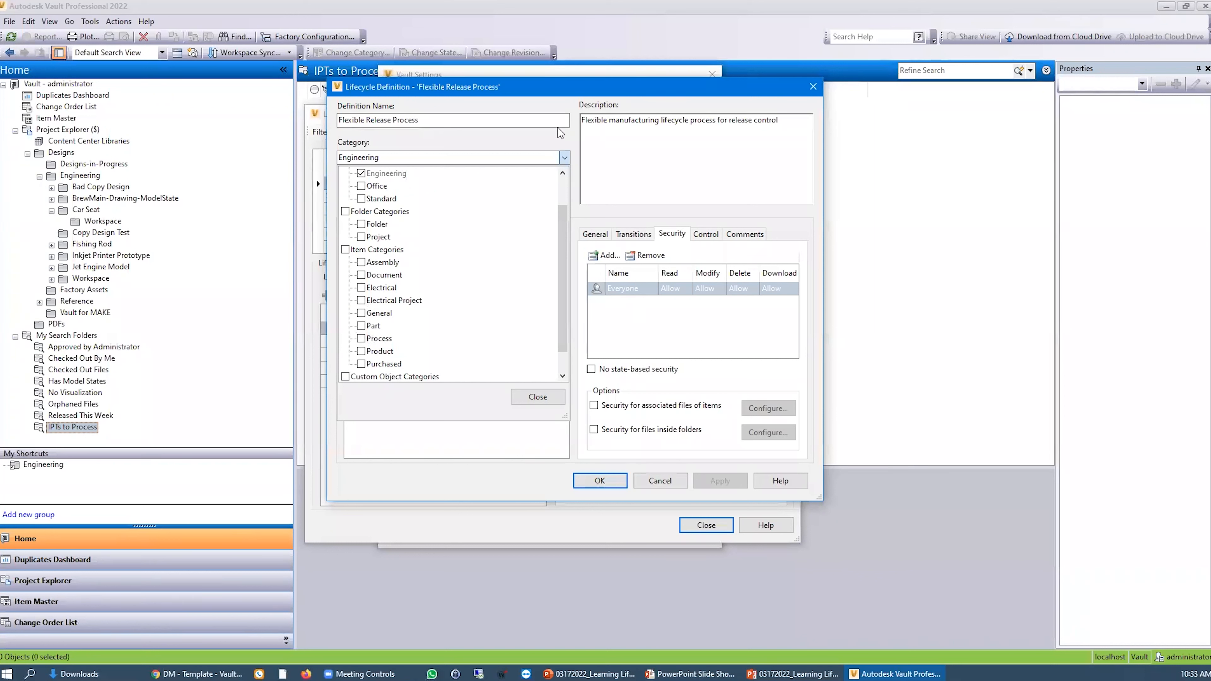
- Close the category list of the Flexible Release Process definition without assigning another category
{"action": "left_click", "coordinate": [560, 137]}
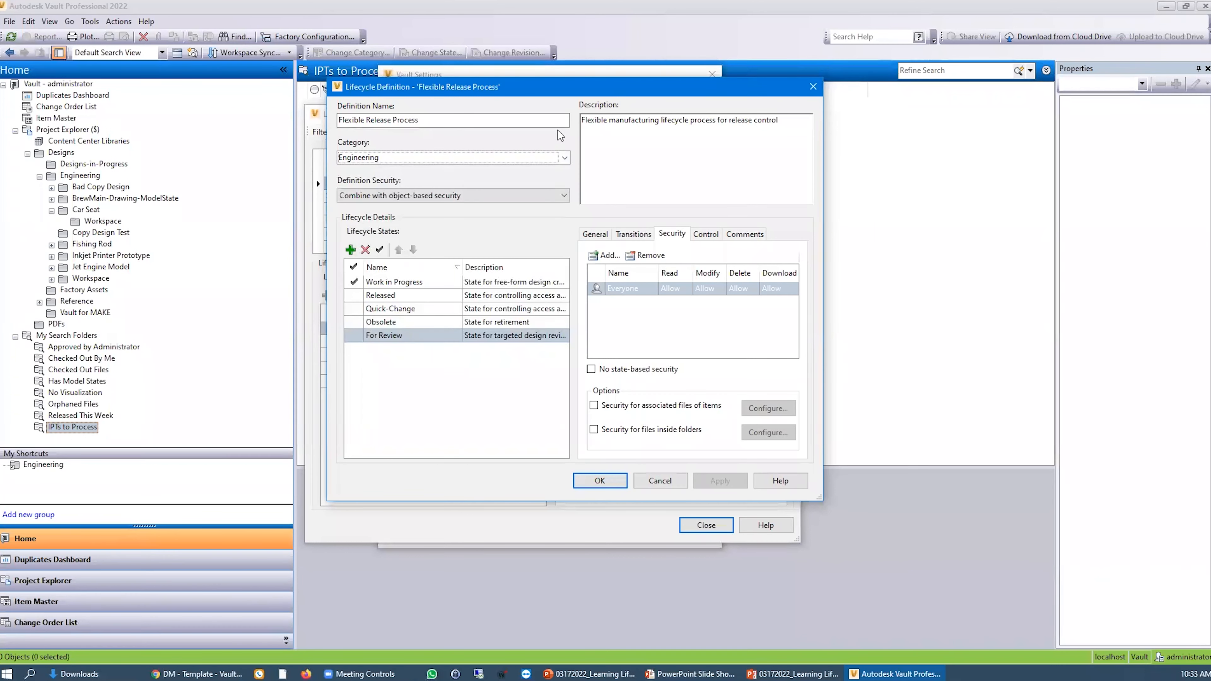
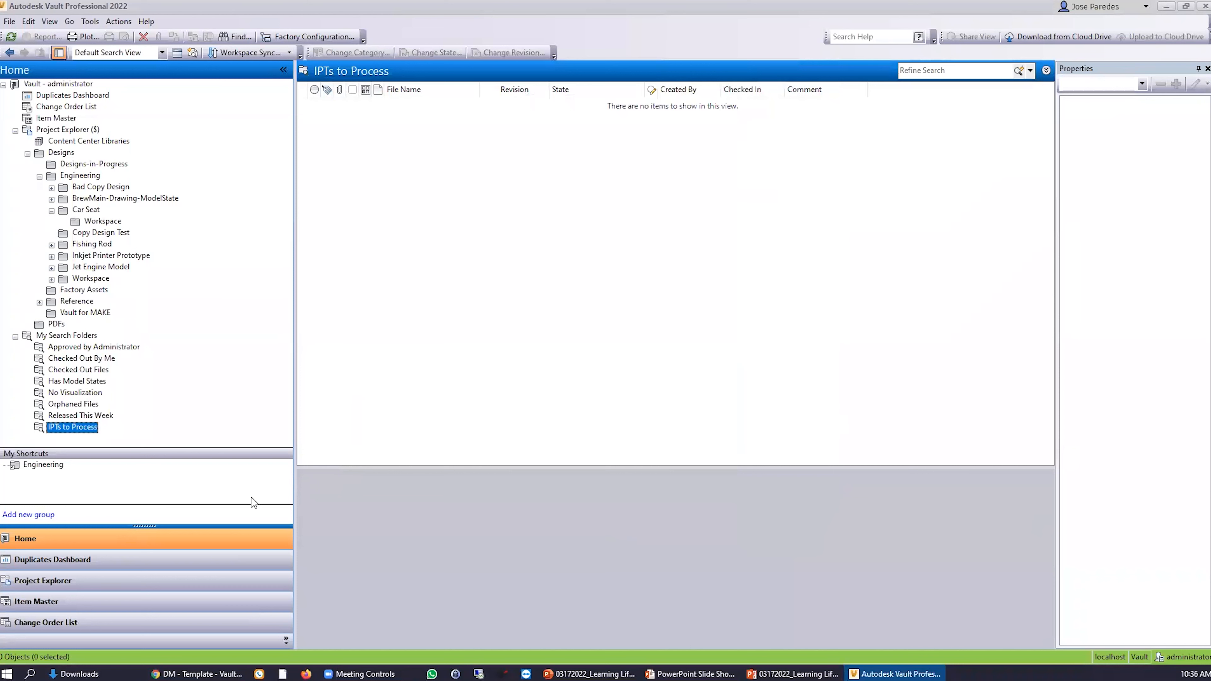
- In the Item Master, examine the bills of materials of items 312-01 and 317-03 and the general details of item 312-01-01
{"action": "left_click", "coordinate": [34, 601]}
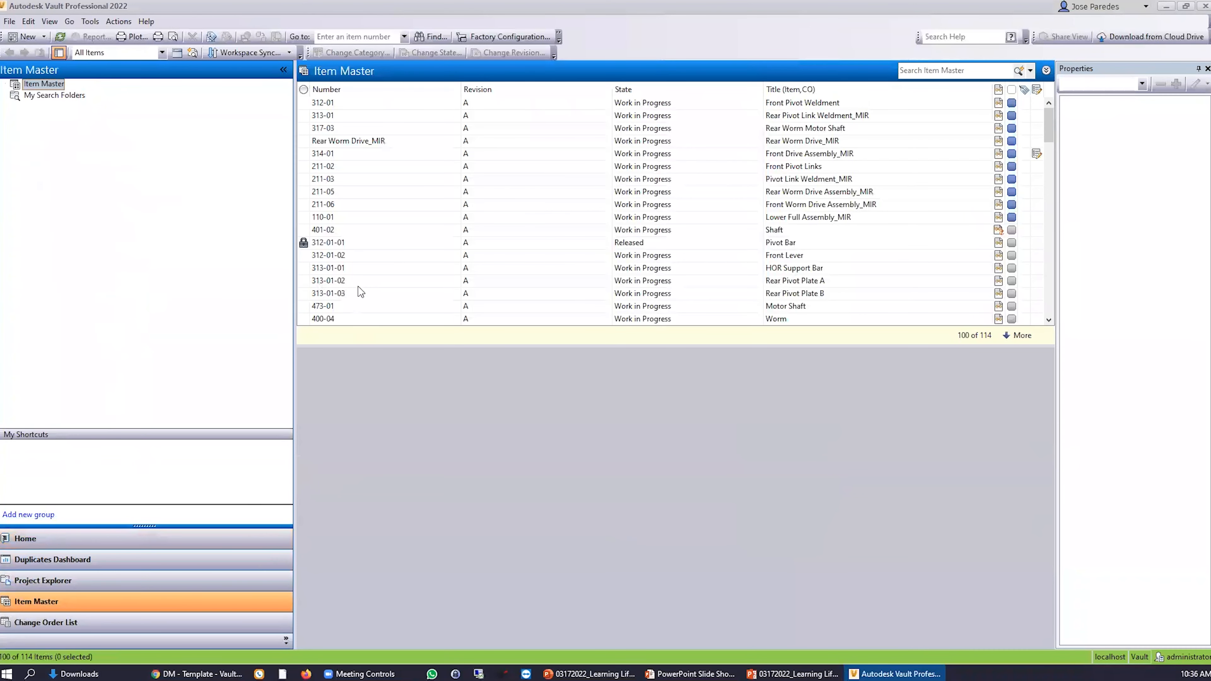
{"action": "left_click", "coordinate": [347, 104]}
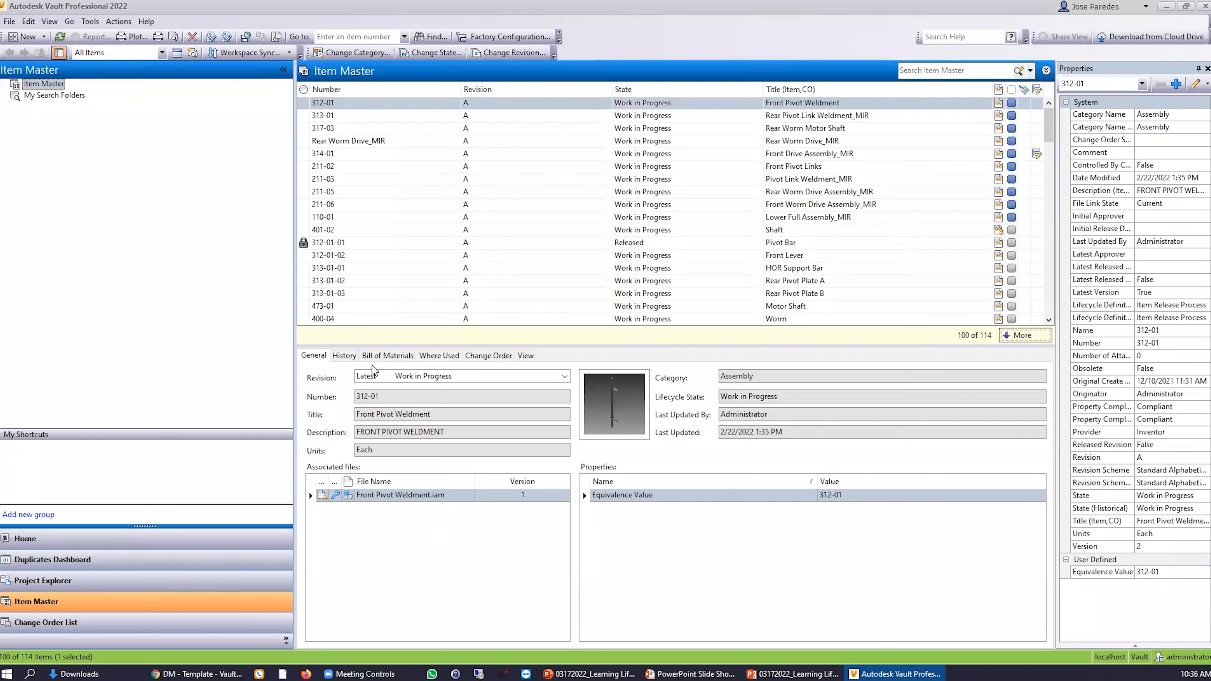
{"action": "left_click", "coordinate": [391, 355]}
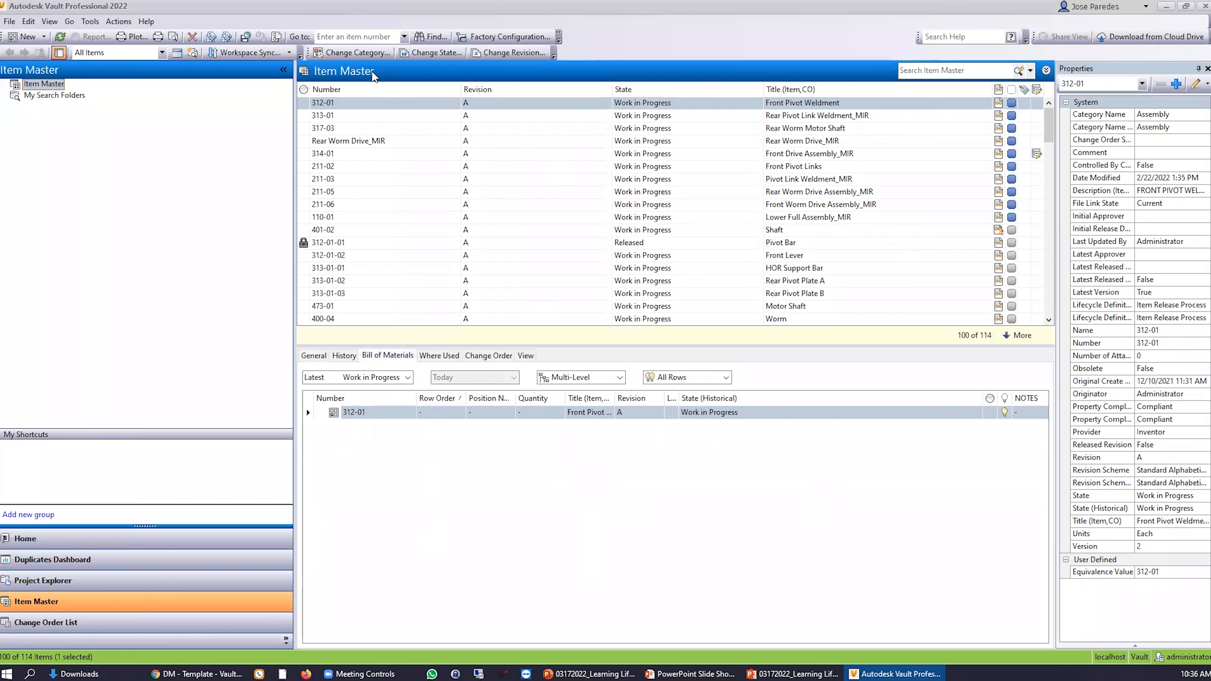
{"action": "left_click", "coordinate": [374, 129]}
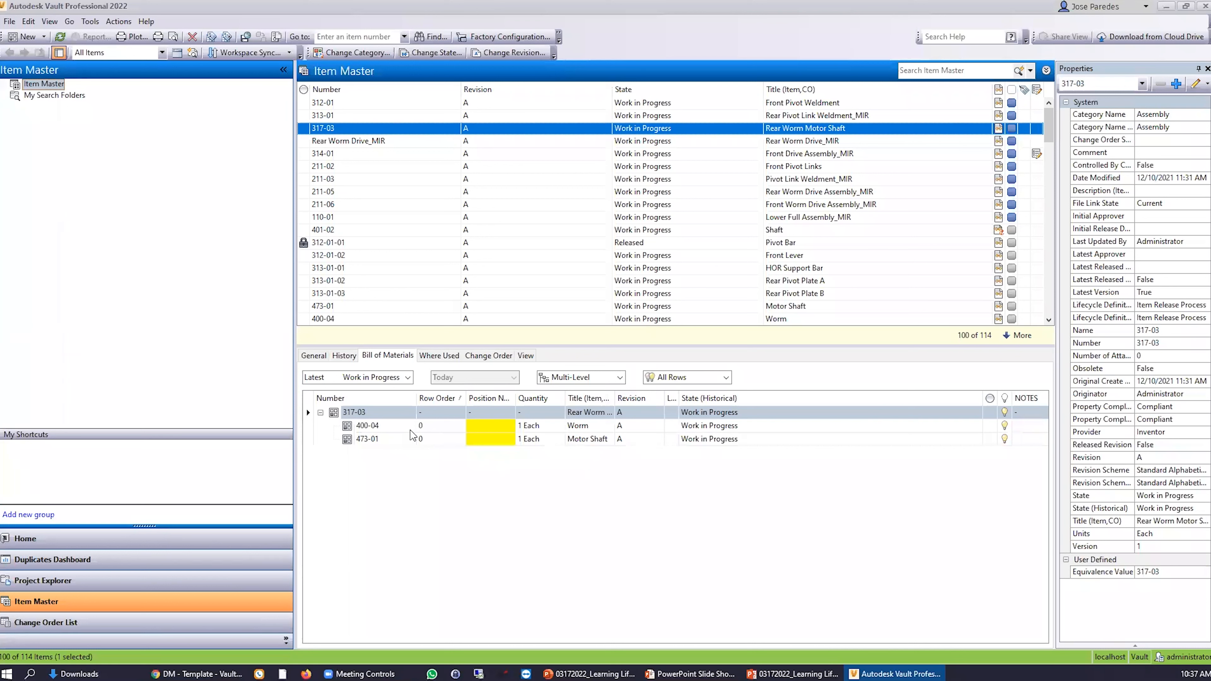
{"action": "left_click", "coordinate": [323, 357]}
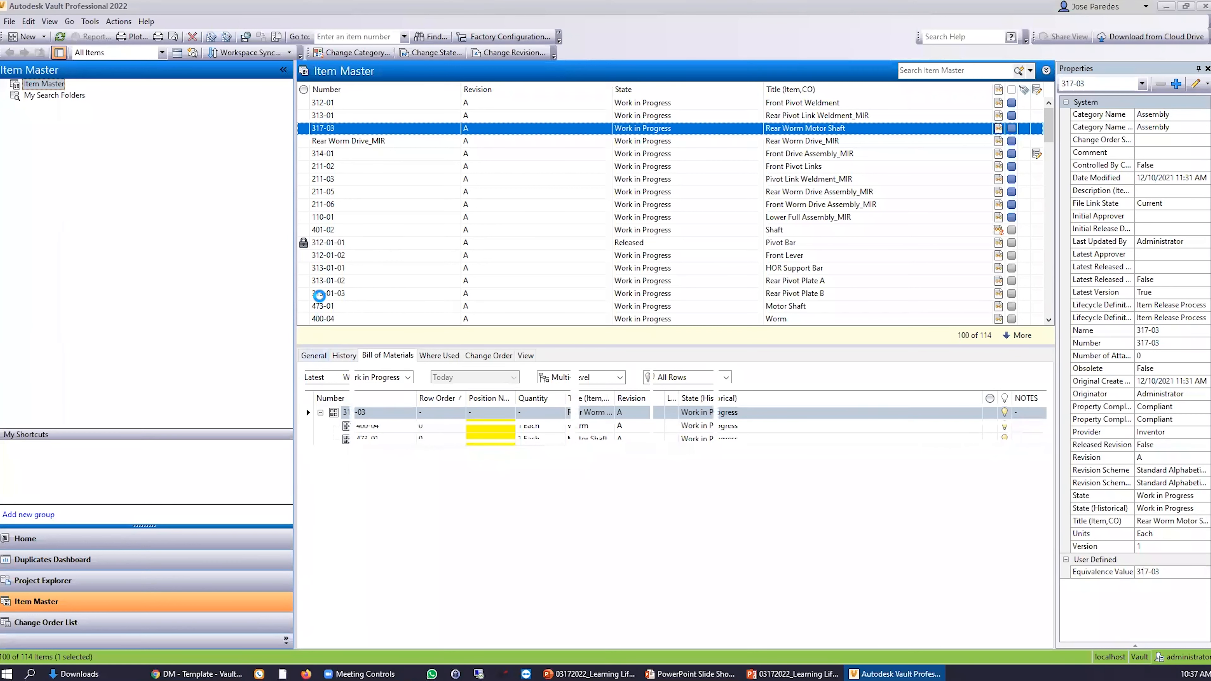
{"action": "left_click", "coordinate": [335, 244]}
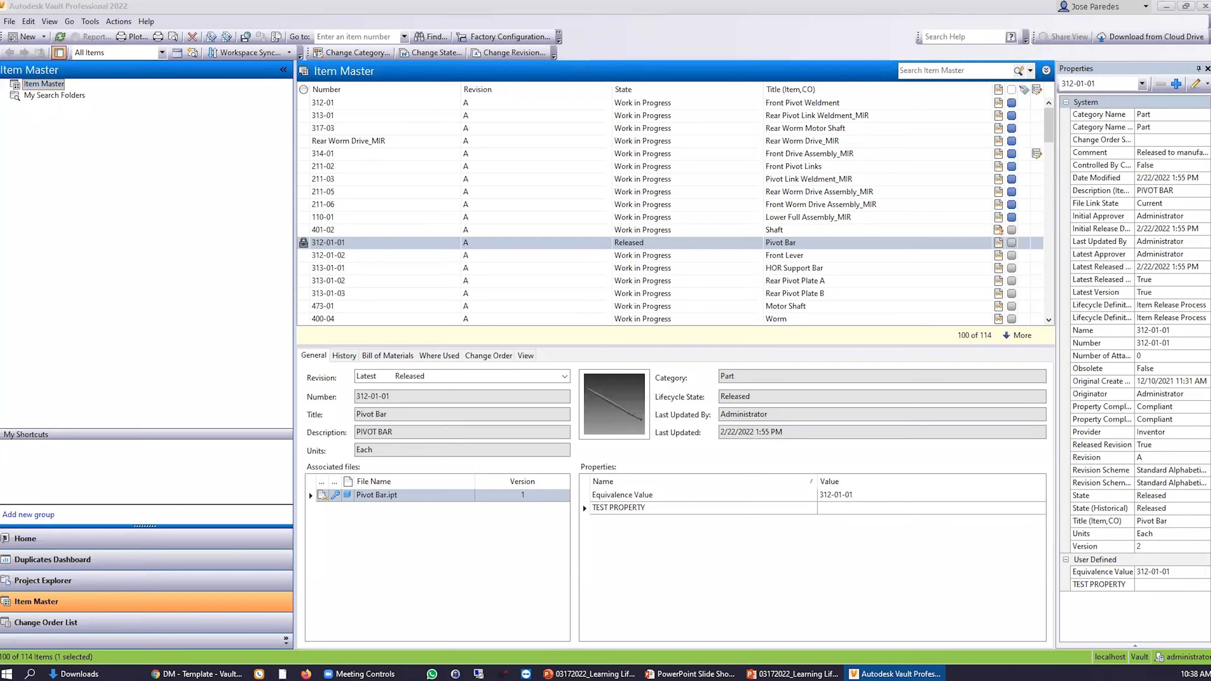
- Examine the vault's item settings, including the options that enable items and change orders, and close the settings
{"action": "left_click", "coordinate": [90, 21]}
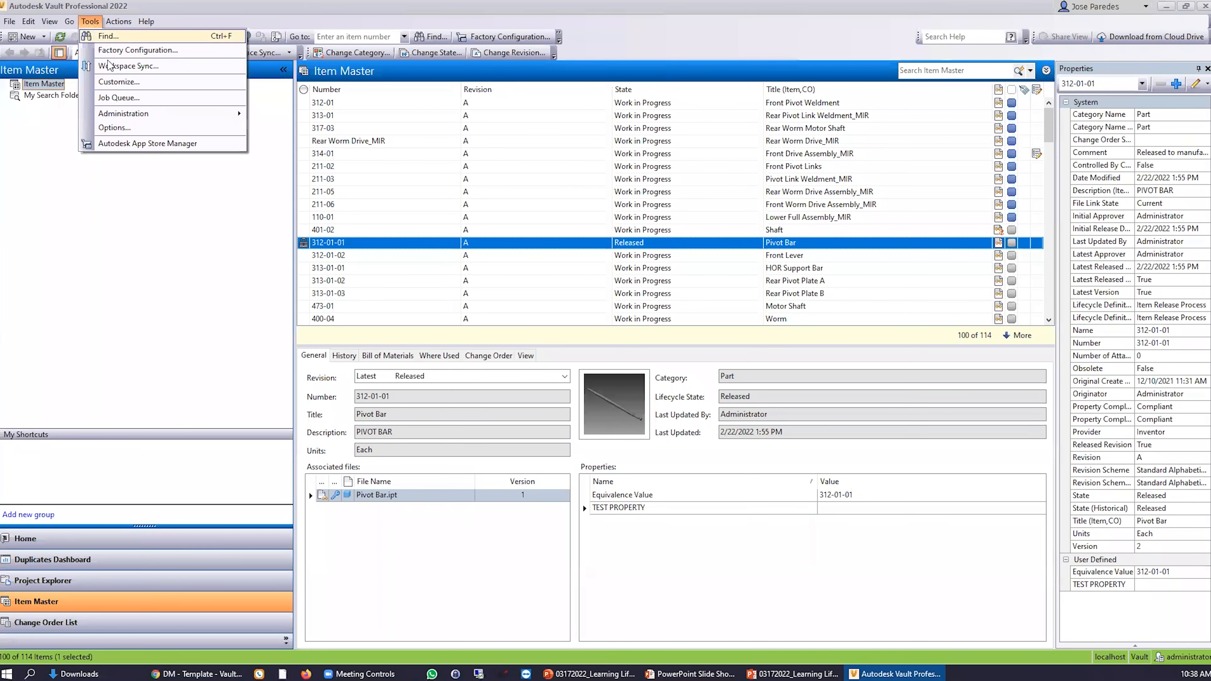
{"action": "mouse_move", "coordinate": [204, 114]}
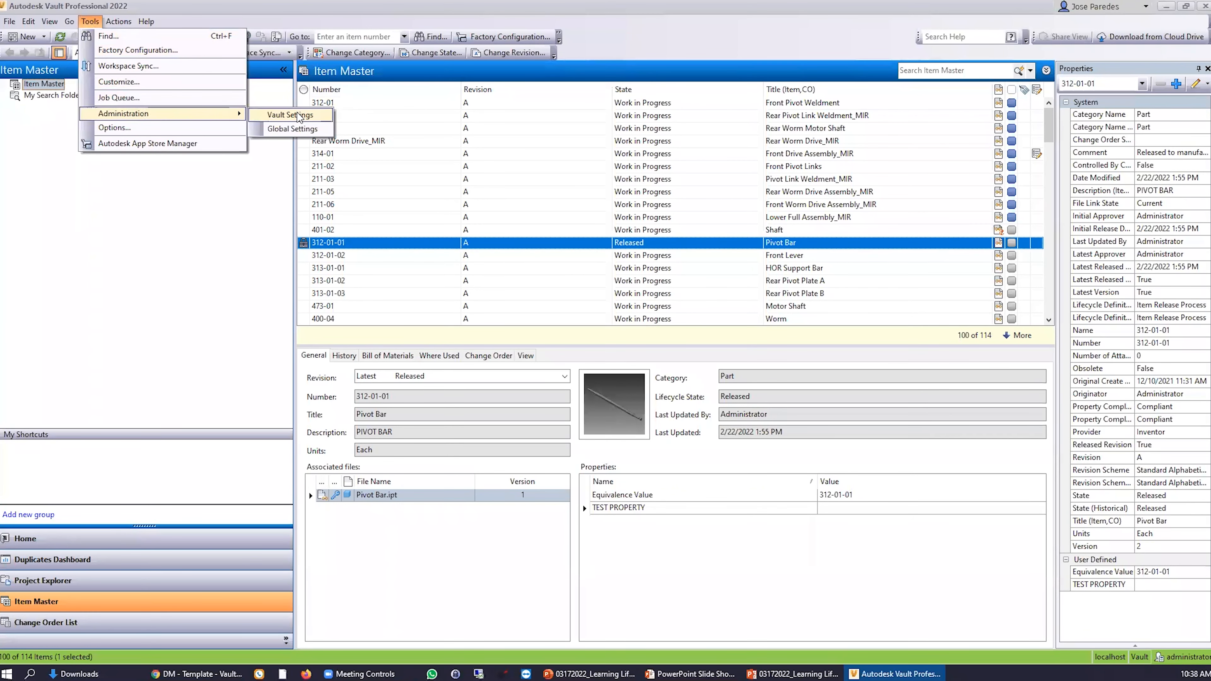
{"action": "left_click", "coordinate": [289, 115]}
{"action": "left_click", "coordinate": [520, 104]}
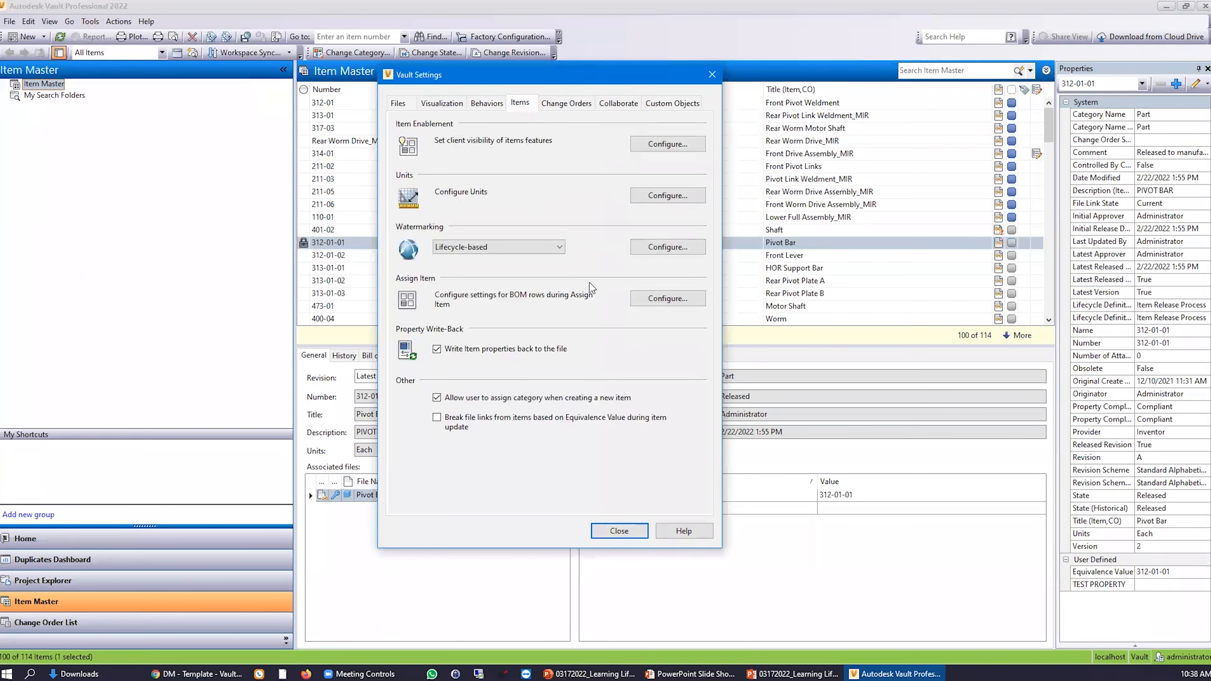
{"action": "left_click", "coordinate": [686, 147]}
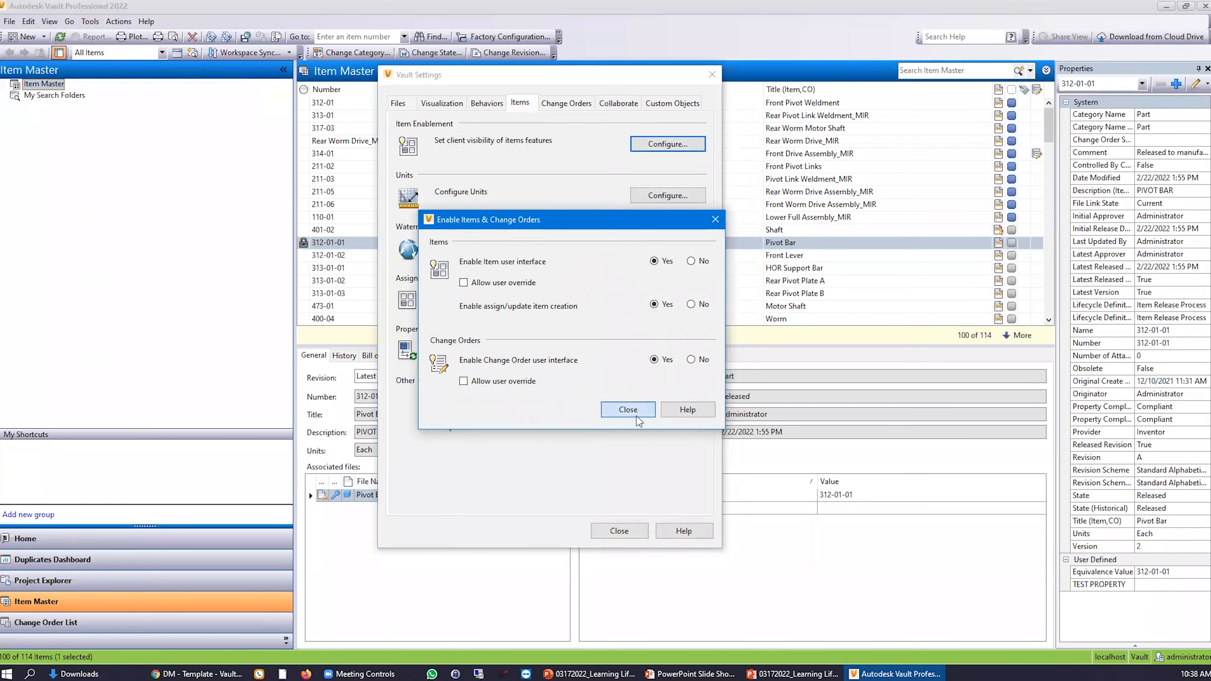
{"action": "left_click", "coordinate": [628, 411]}
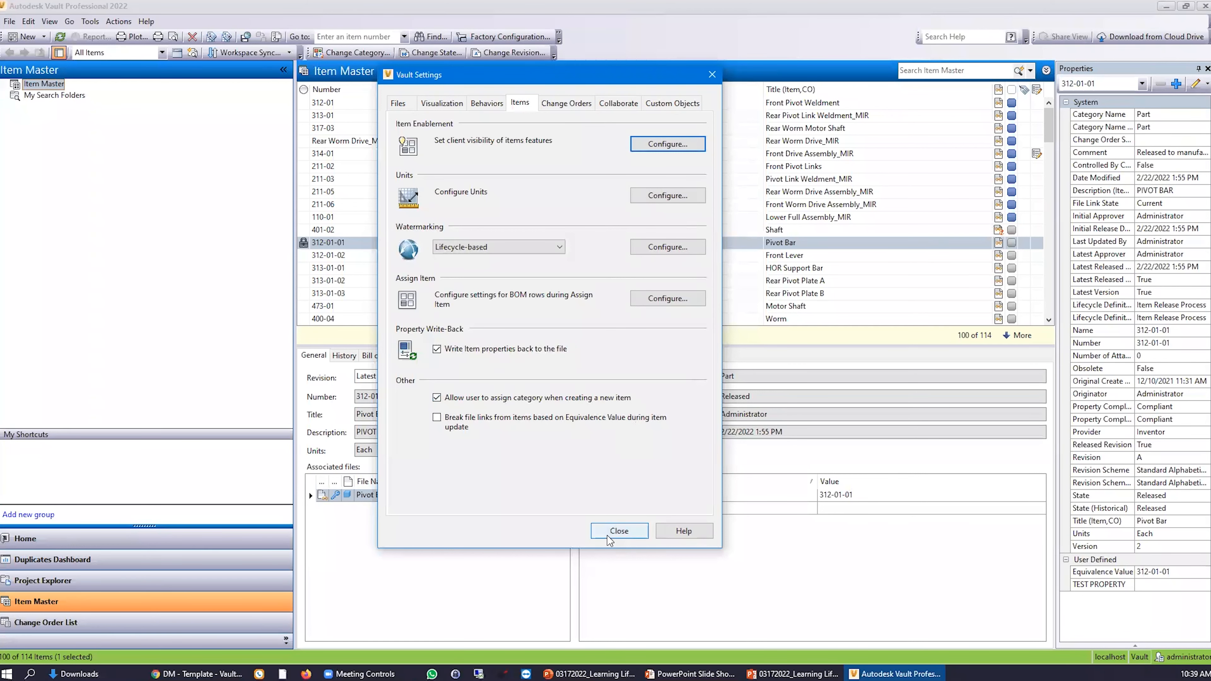
{"action": "left_click", "coordinate": [619, 531]}
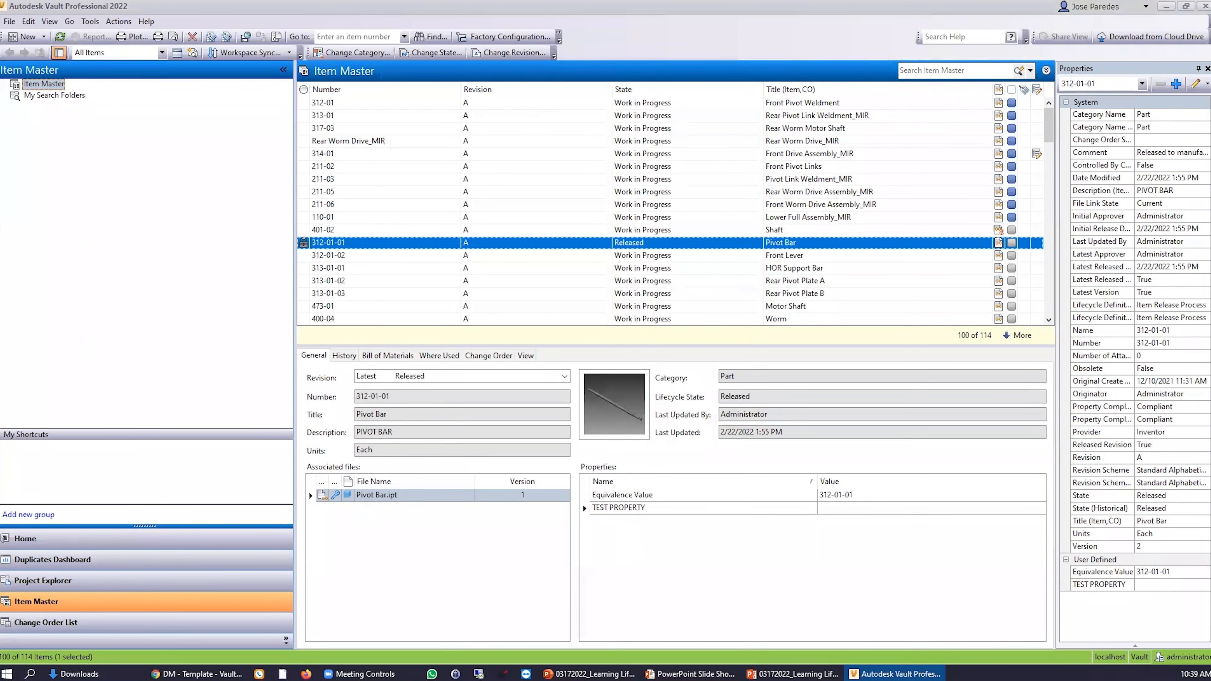